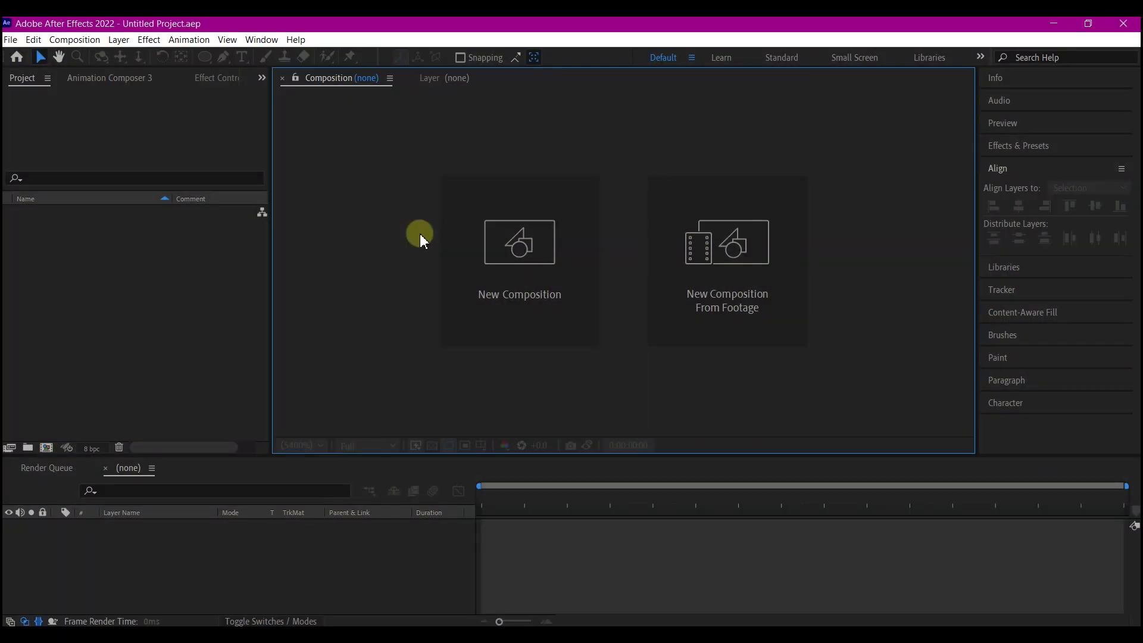
Step: Create a composition named Comp 1 using the HDTV 1080 29.97 preset and a 10-second duration
left_click(536, 249)
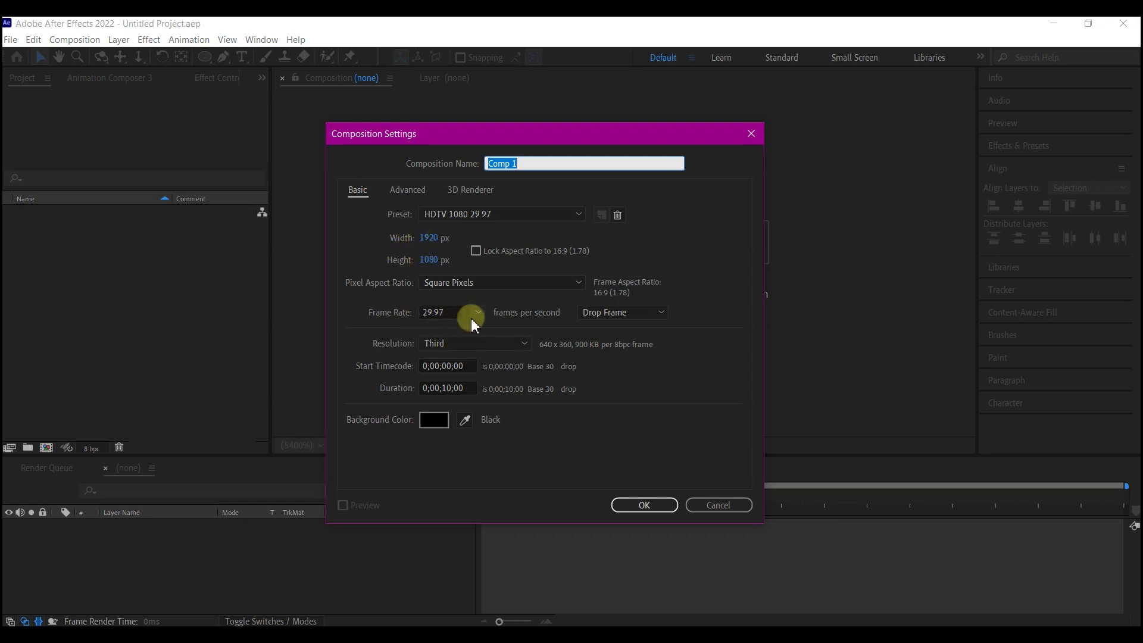
left_click(466, 387)
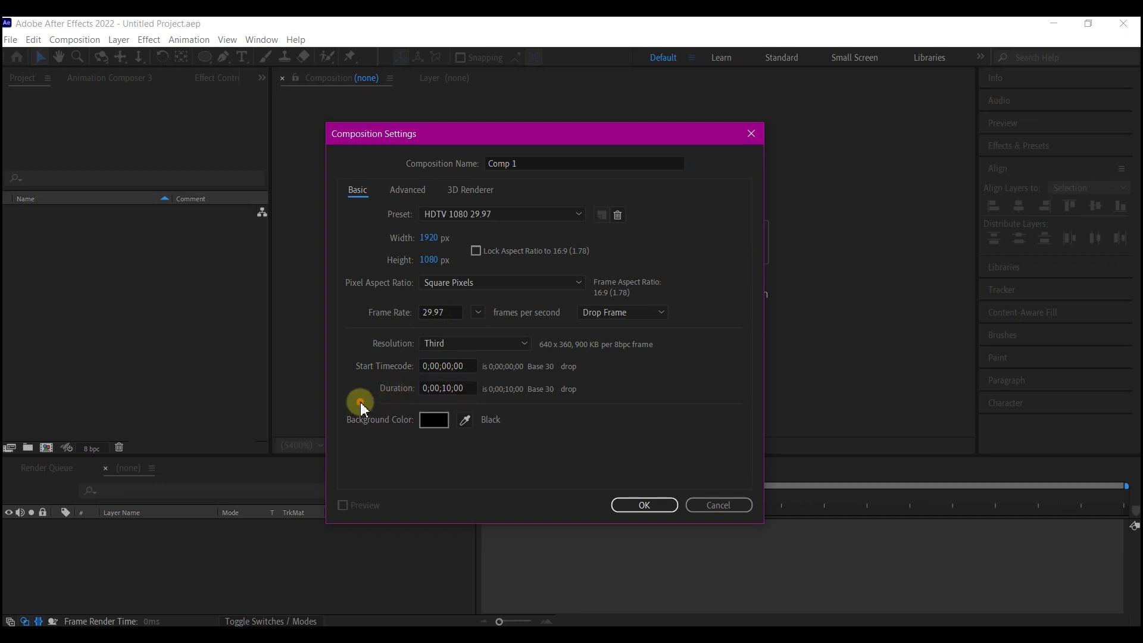
left_click(526, 163)
left_click_drag(526, 163, 446, 172)
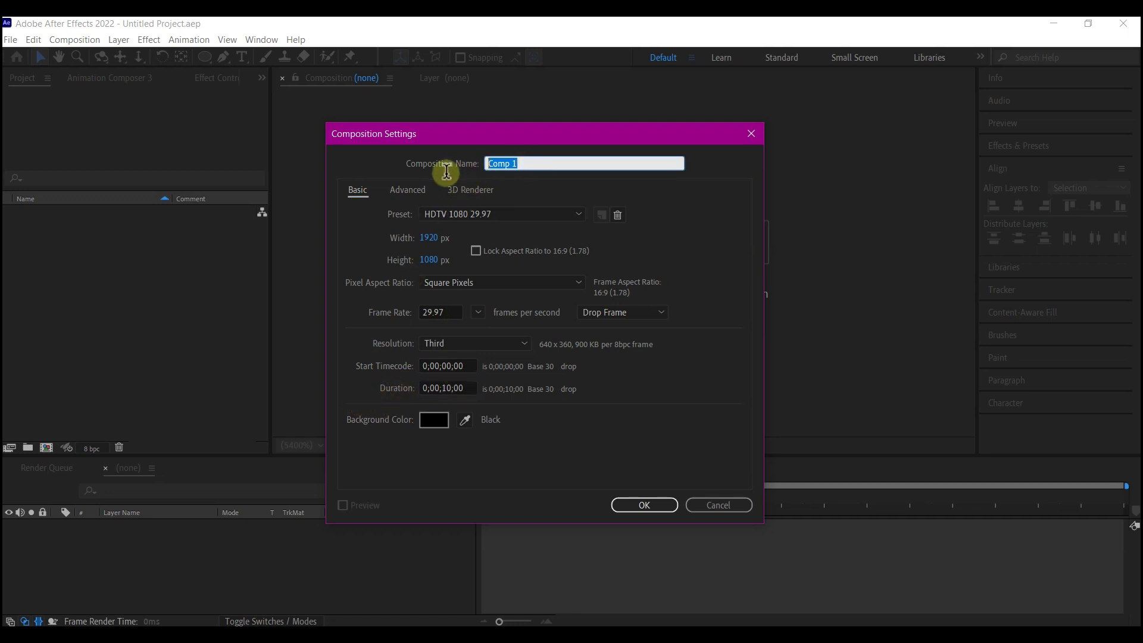
left_click(635, 504)
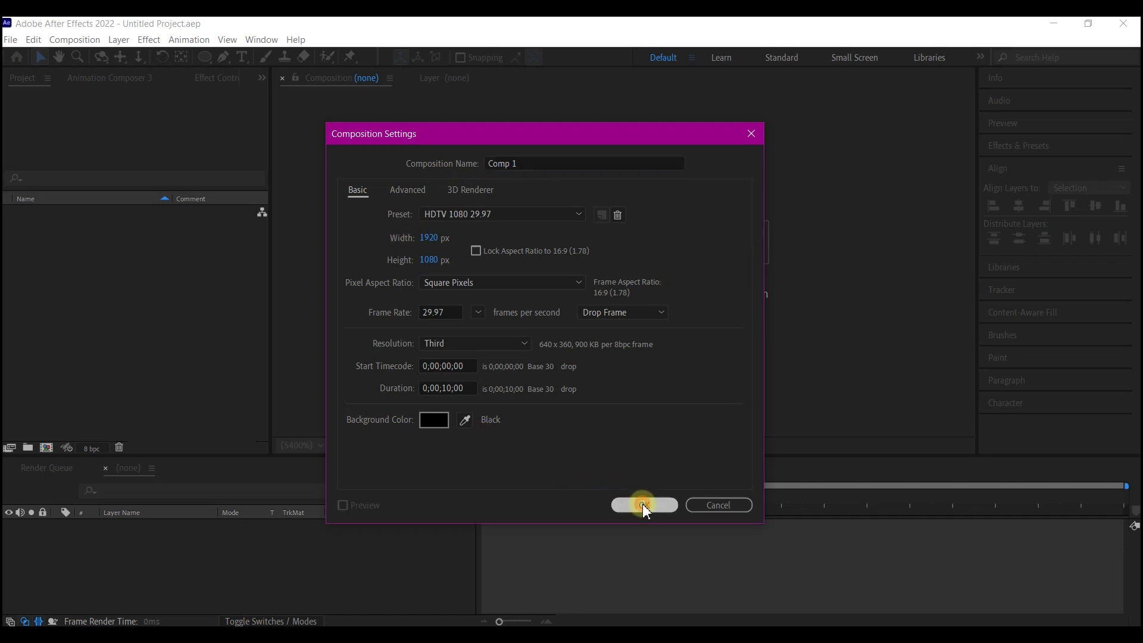
left_click(179, 103)
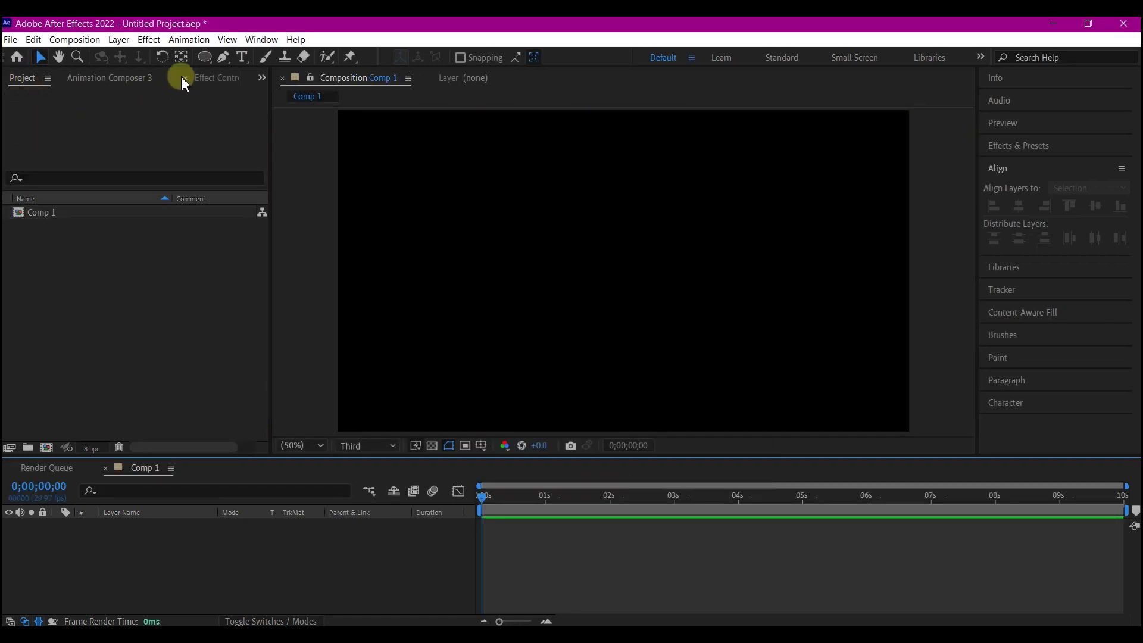
Step: With the Ellipse Tool set to a solid-color stroke, draw an orange ring near the composition centre
left_click(204, 57)
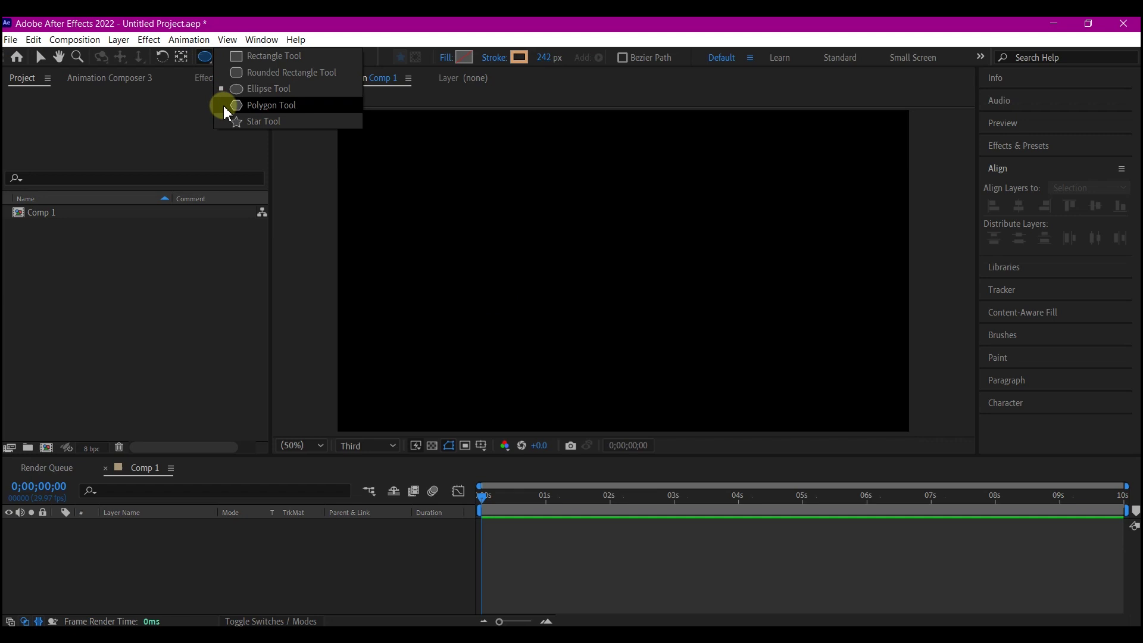
left_click(234, 88)
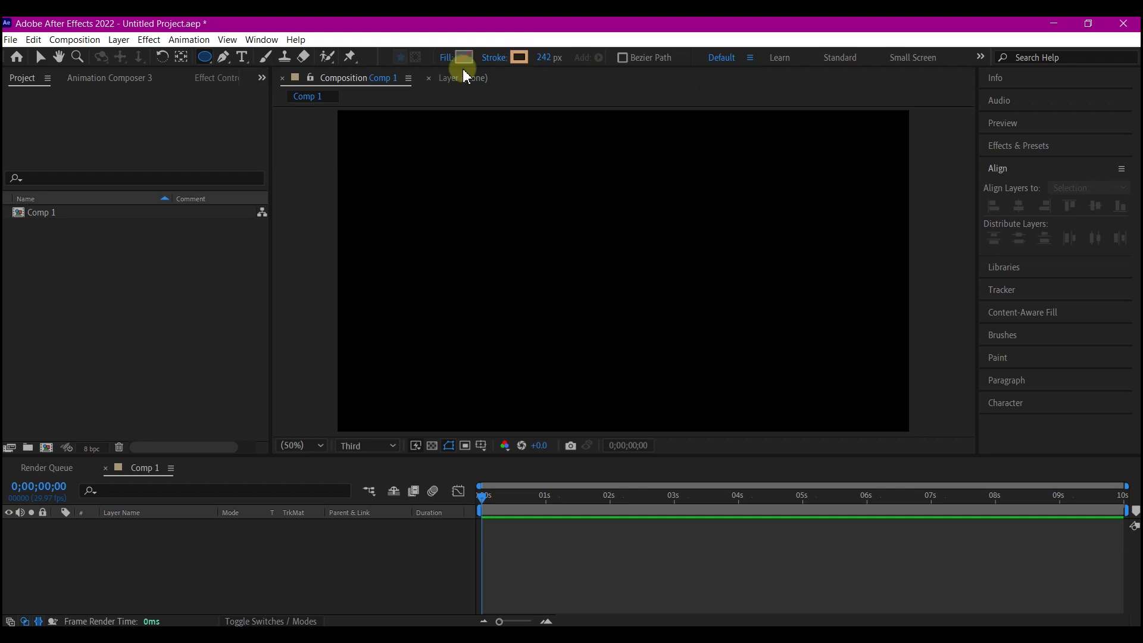
left_click(495, 59)
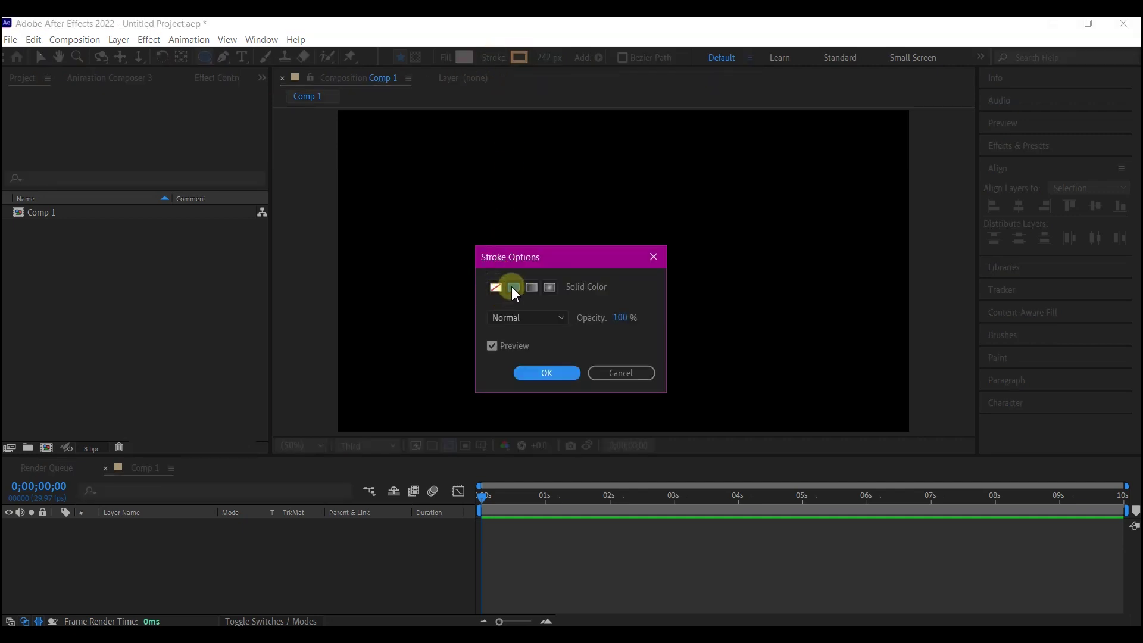
left_click(546, 372)
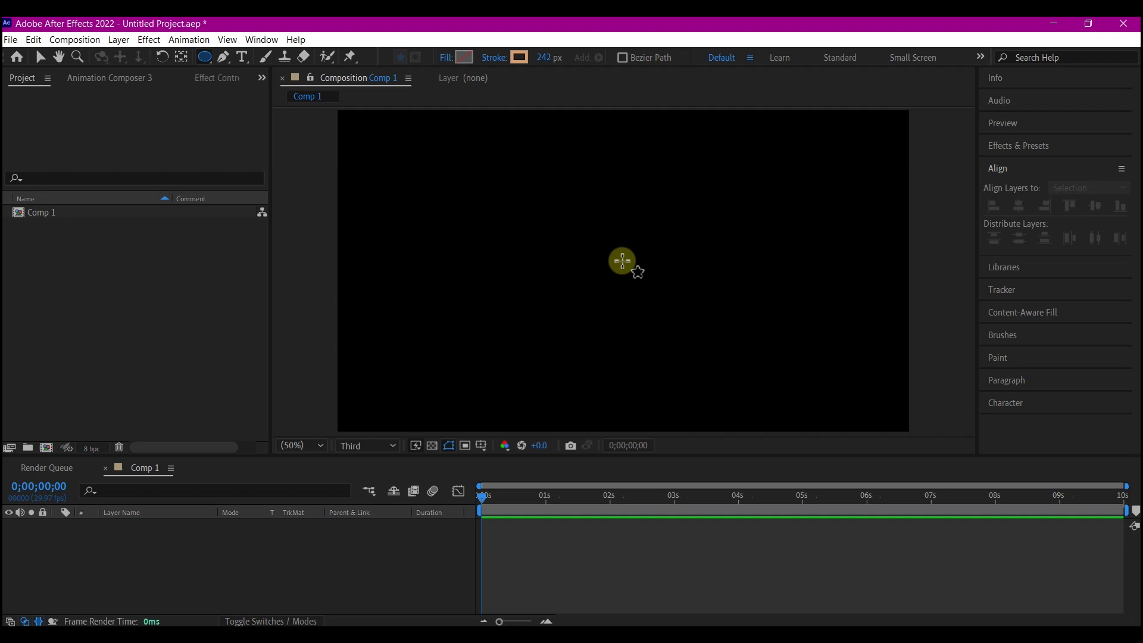
left_click_drag(617, 254, 665, 302)
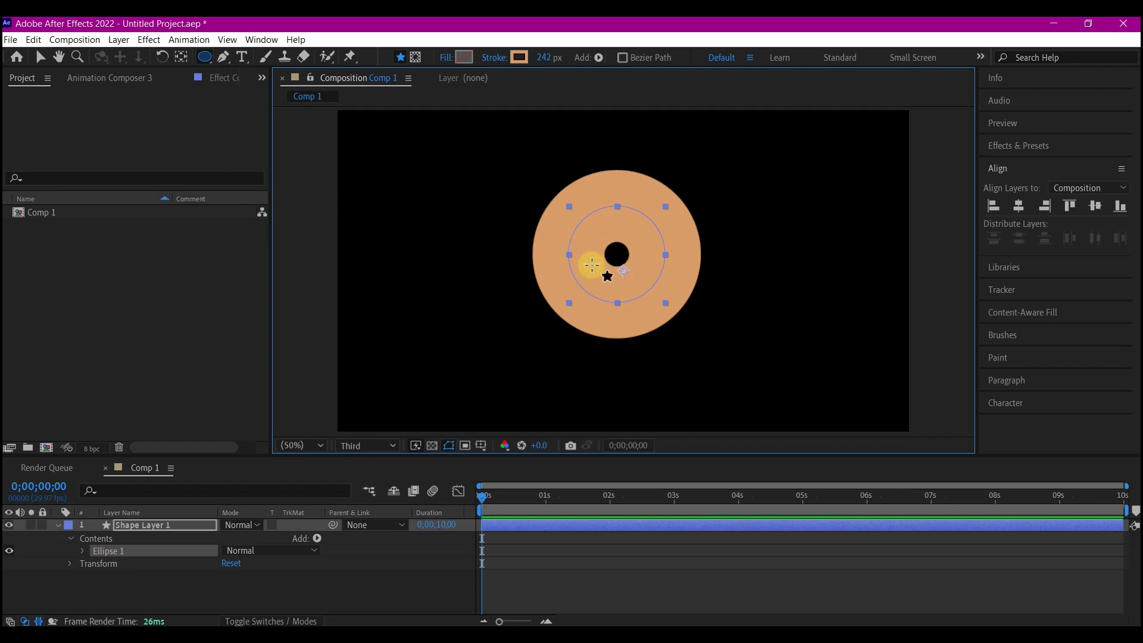
Step: Set the preview resolution to Full
scroll(594, 262, "up", 4)
scroll(616, 256, "down", 2)
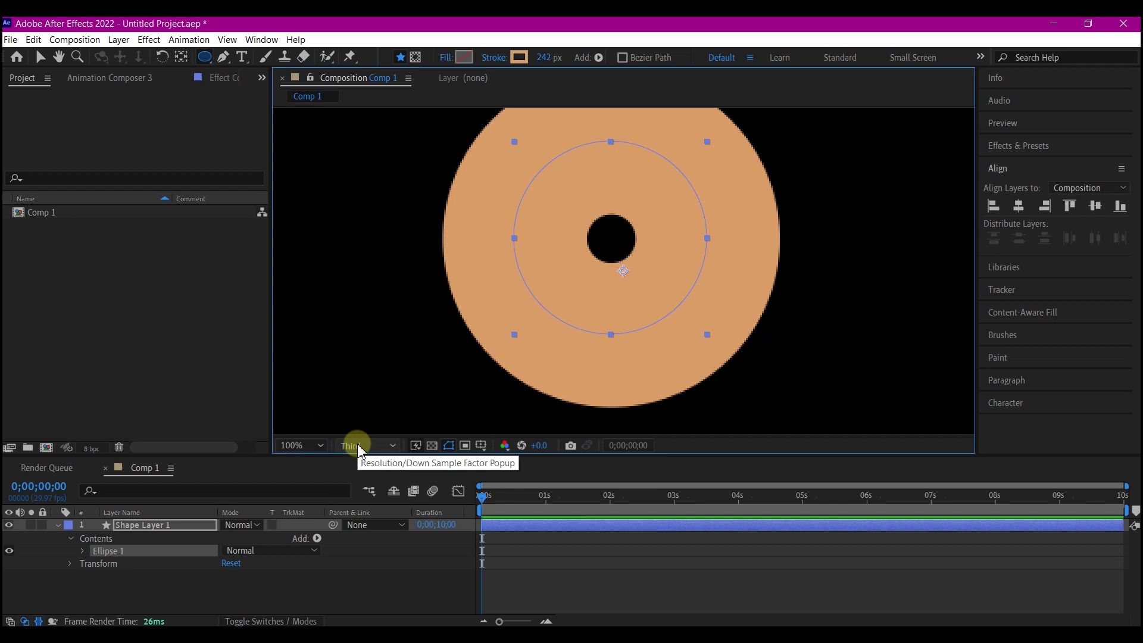
left_click(359, 446)
left_click(360, 481)
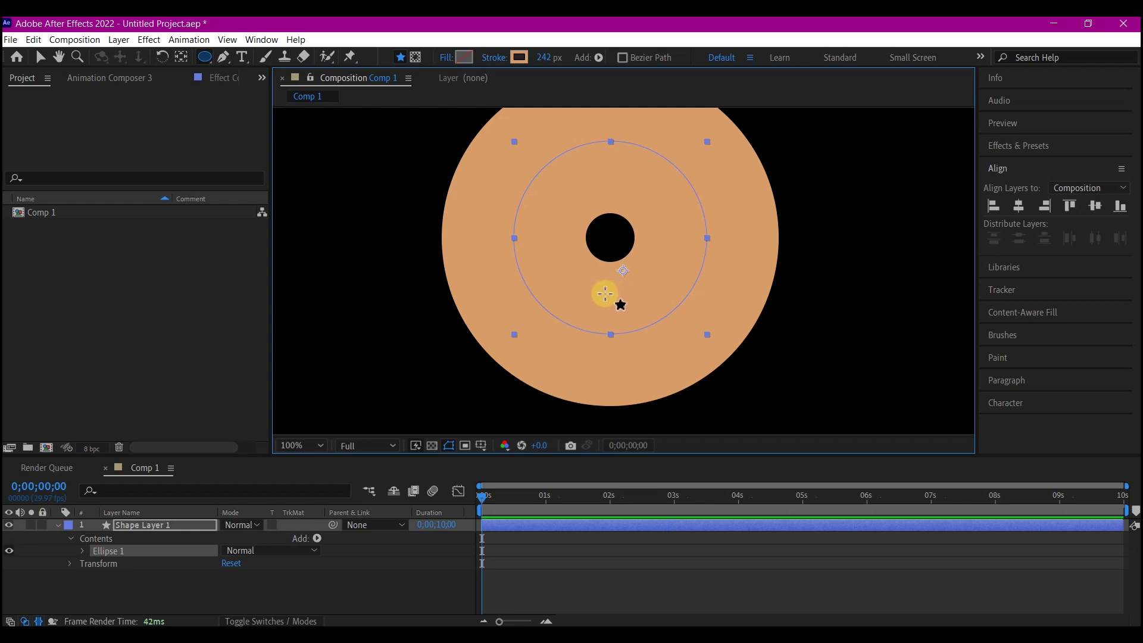
Step: Select Shape Layer 1 and use the Pan Behind tool to centre its anchor point
key("v")
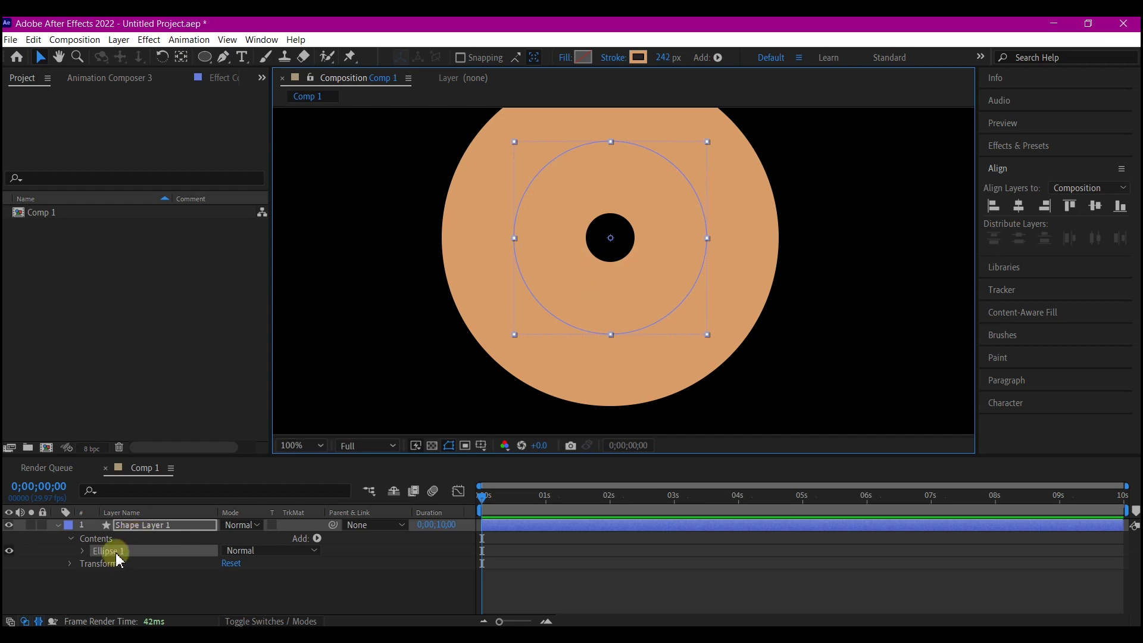
left_click(159, 527)
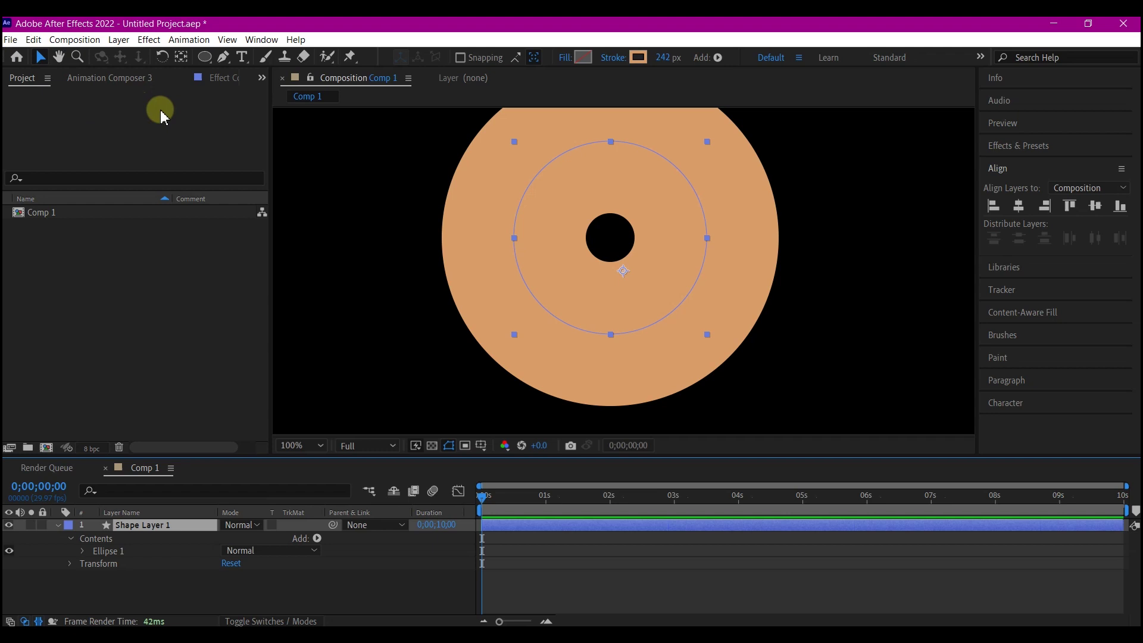
left_click(181, 58)
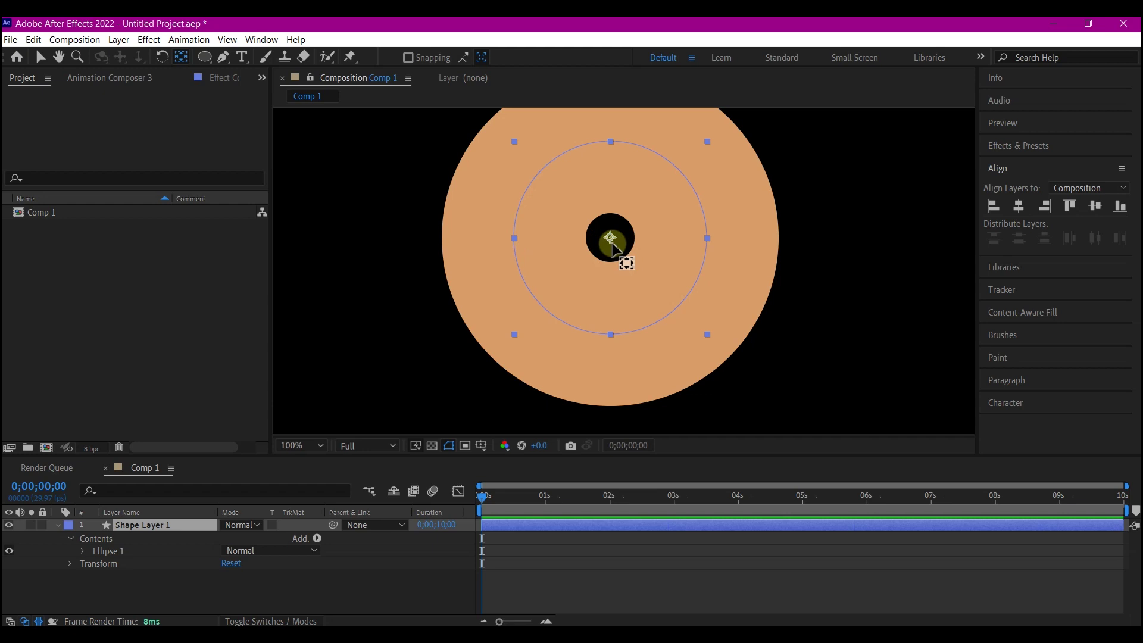
Step: Centre the ring horizontally and vertically in the composition using the Align panel
key("comma")
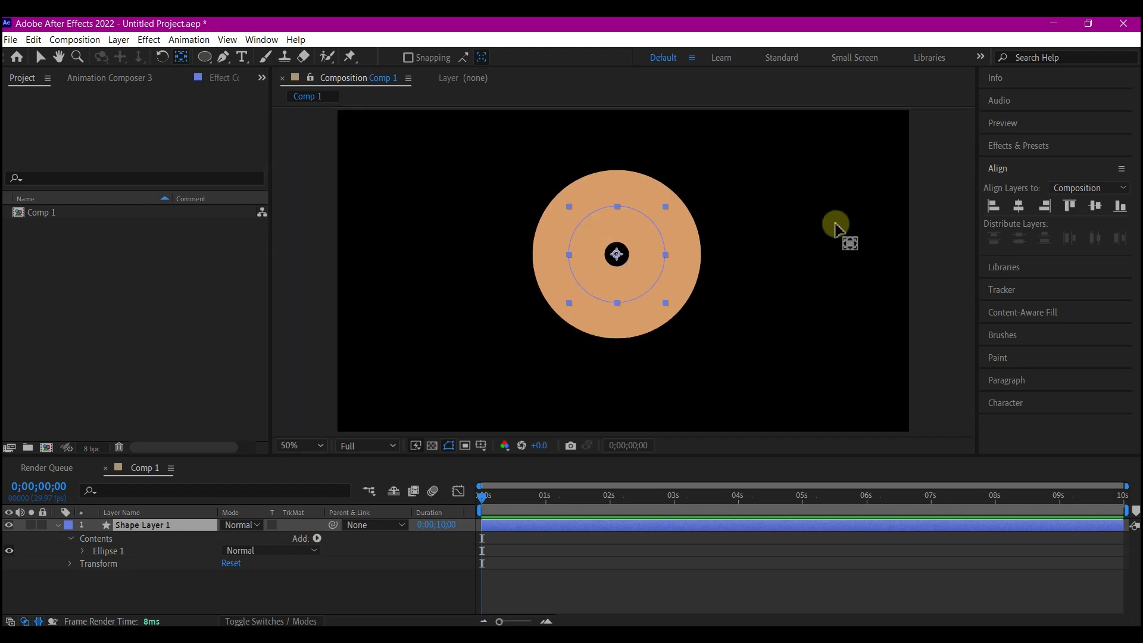
left_click(1016, 168)
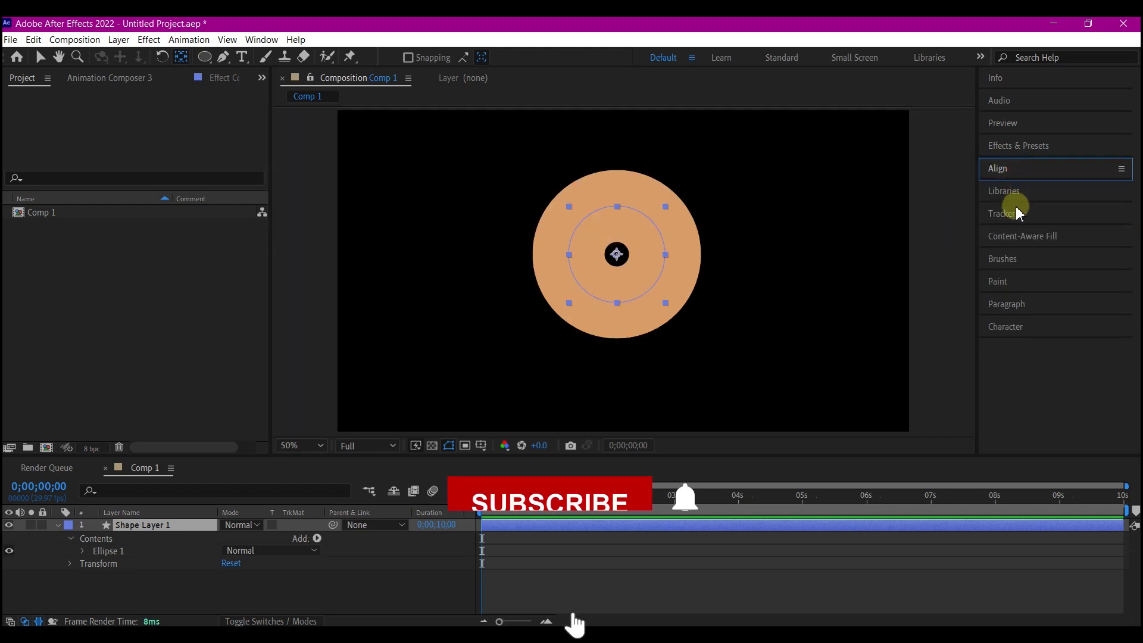
left_click(1003, 167)
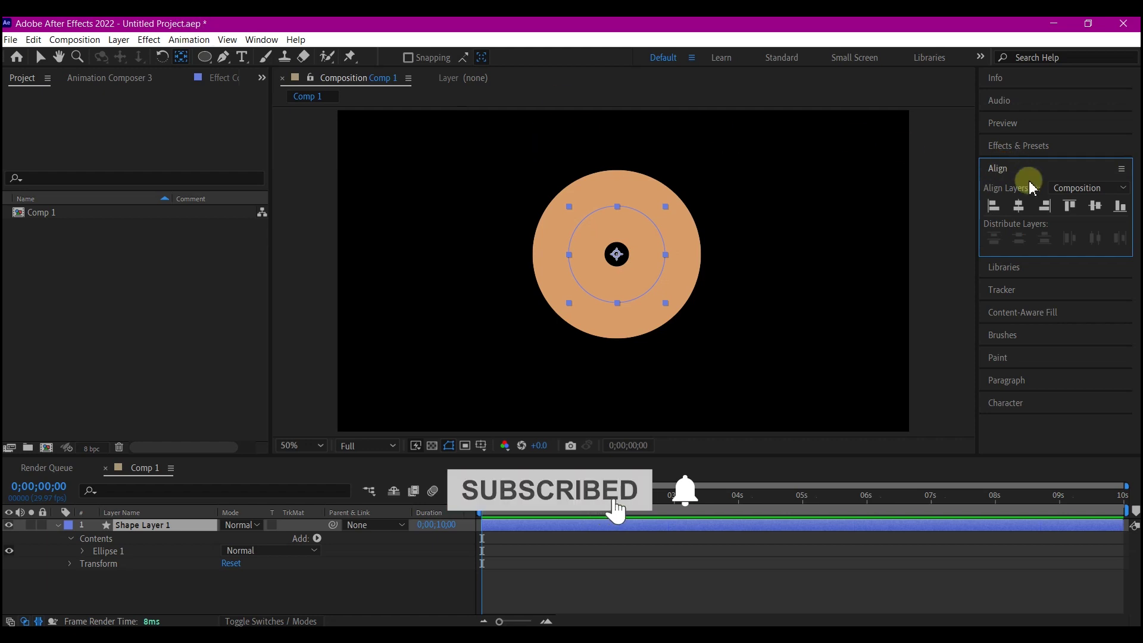
key("v")
left_click(1019, 206)
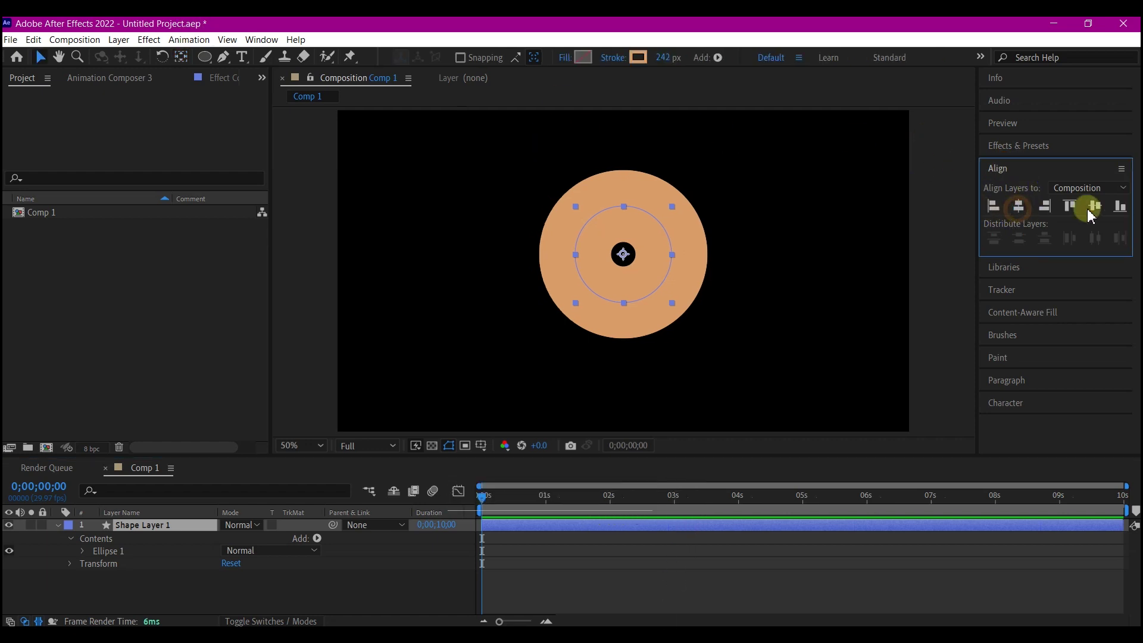
left_click(1095, 205)
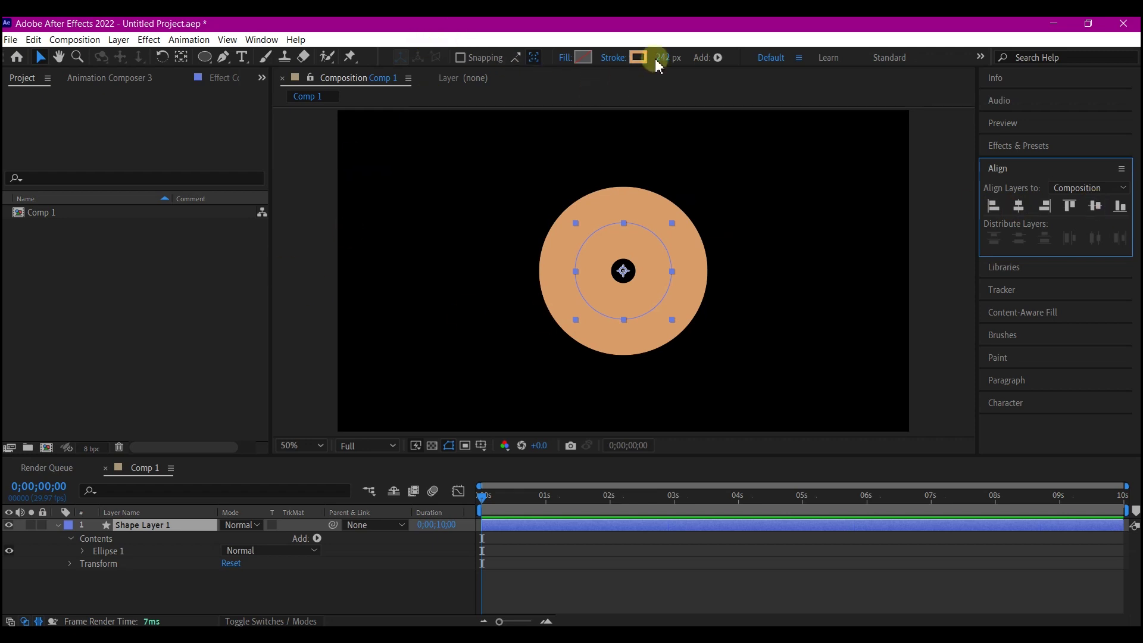
Step: Raise the ring's stroke width to 314 px and twirl open Ellipse 1
left_click_drag(665, 59, 727, 64)
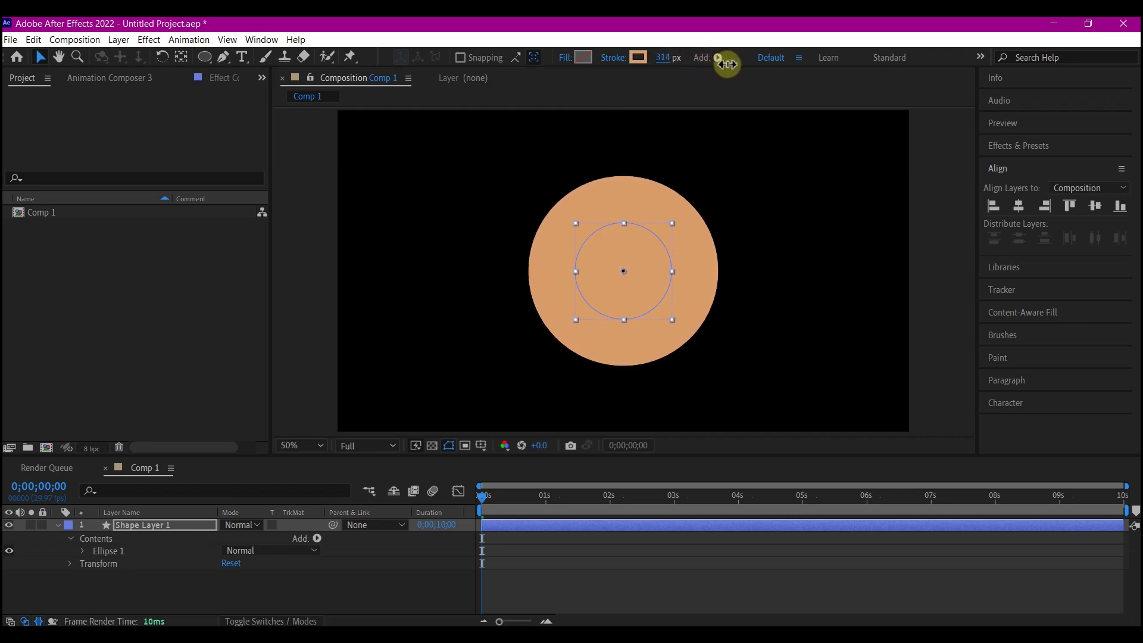
left_click(56, 524)
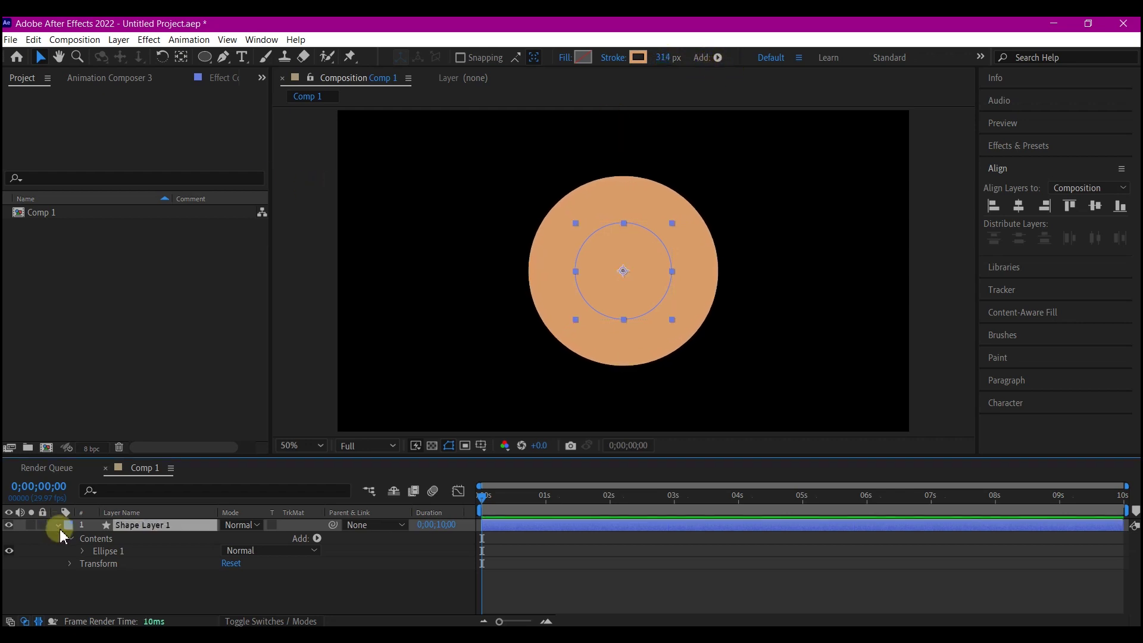
left_click(85, 551)
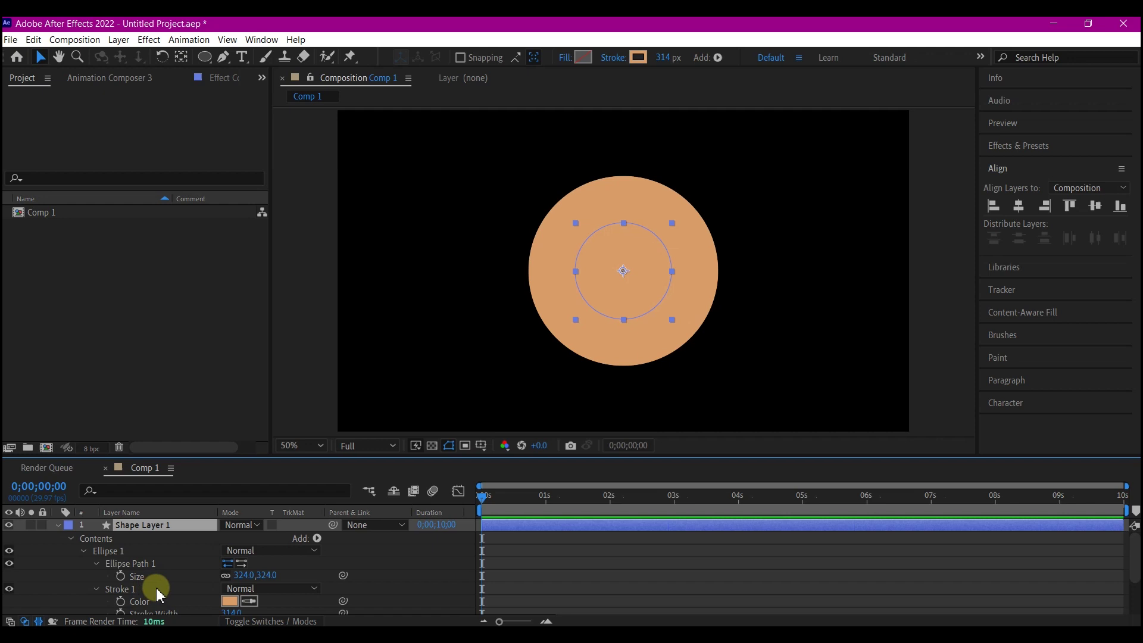
Step: At 2 seconds, add Trim Paths to the ring and reveal its Start, End and Offset
left_click(610, 496)
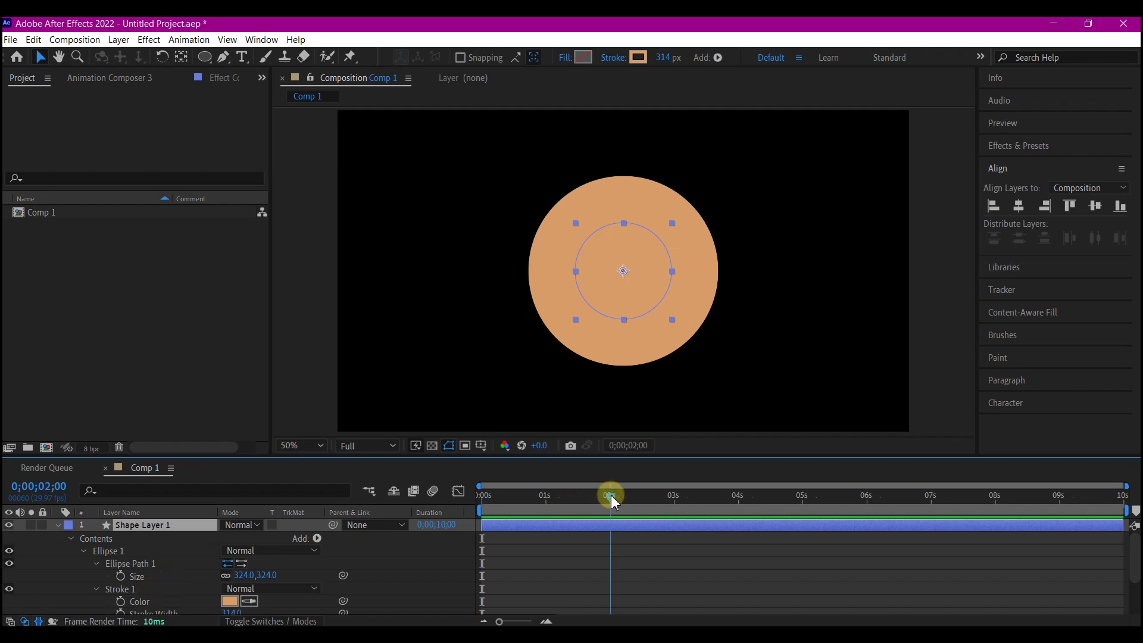
left_click(317, 538)
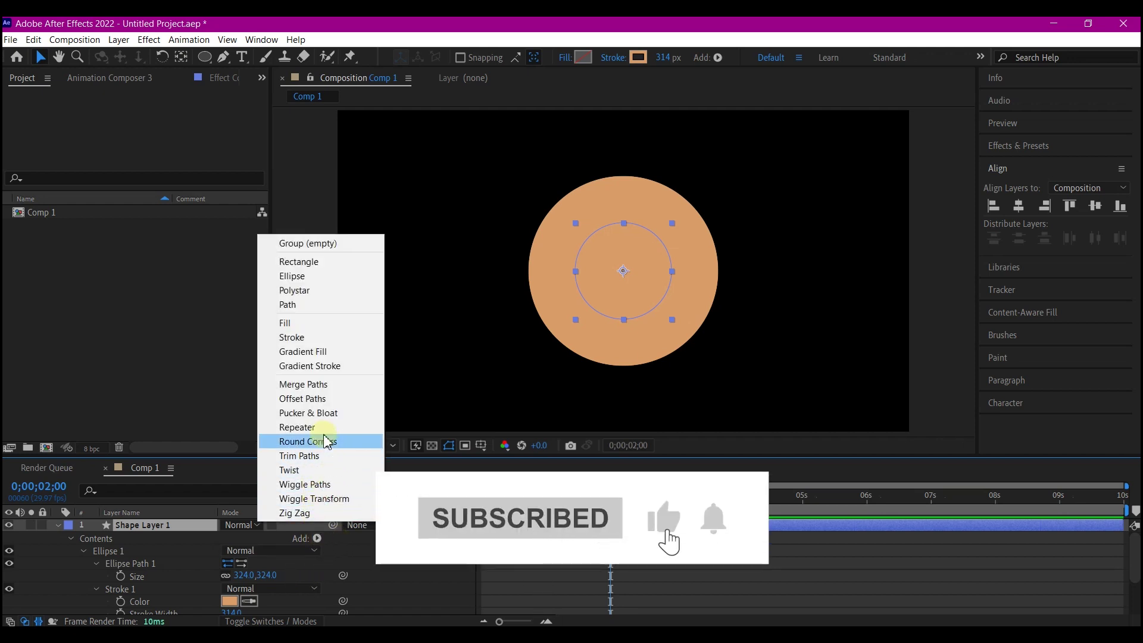
left_click(323, 458)
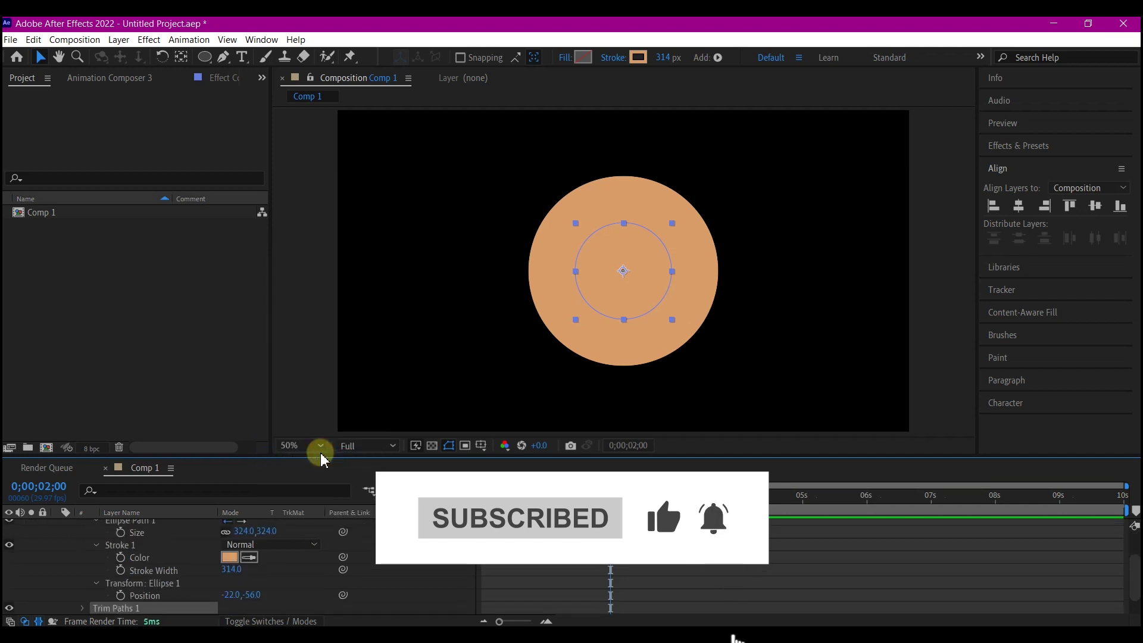
scroll(154, 560, "down", 2)
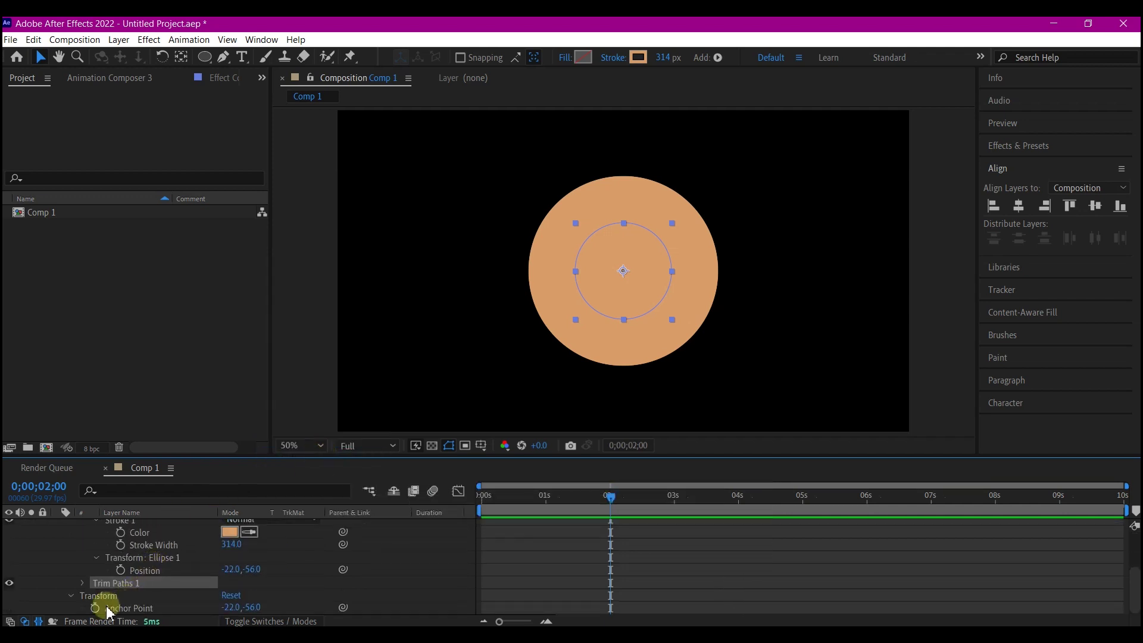
left_click(84, 583)
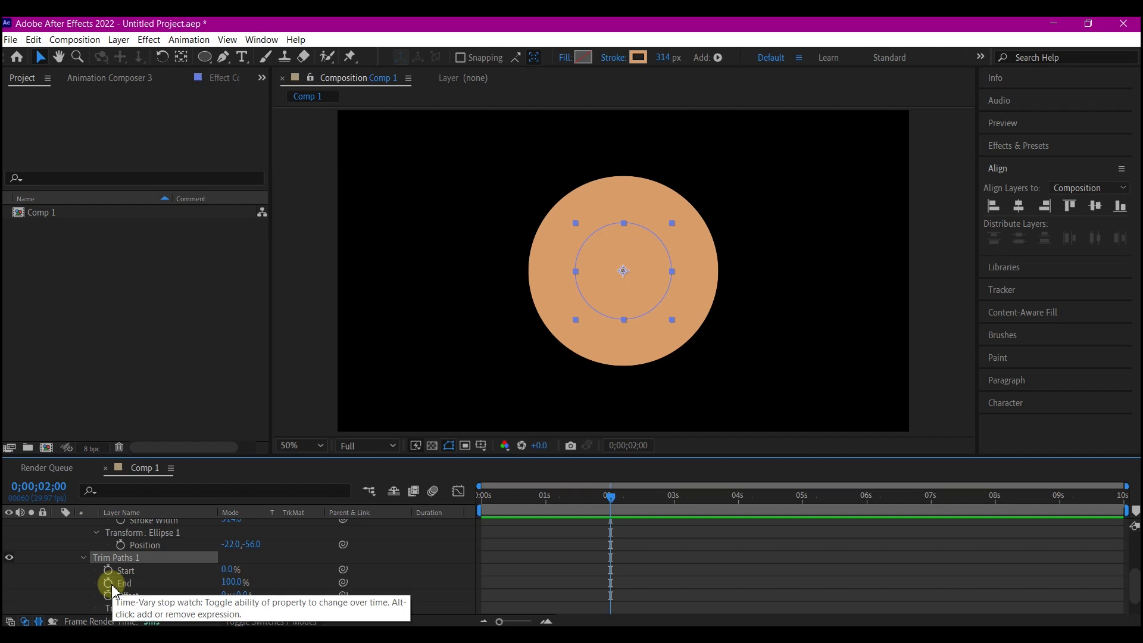
Step: Keyframe End and Offset at 2 s, then set End to 0% and a new Offset at 0 s
left_click(108, 583)
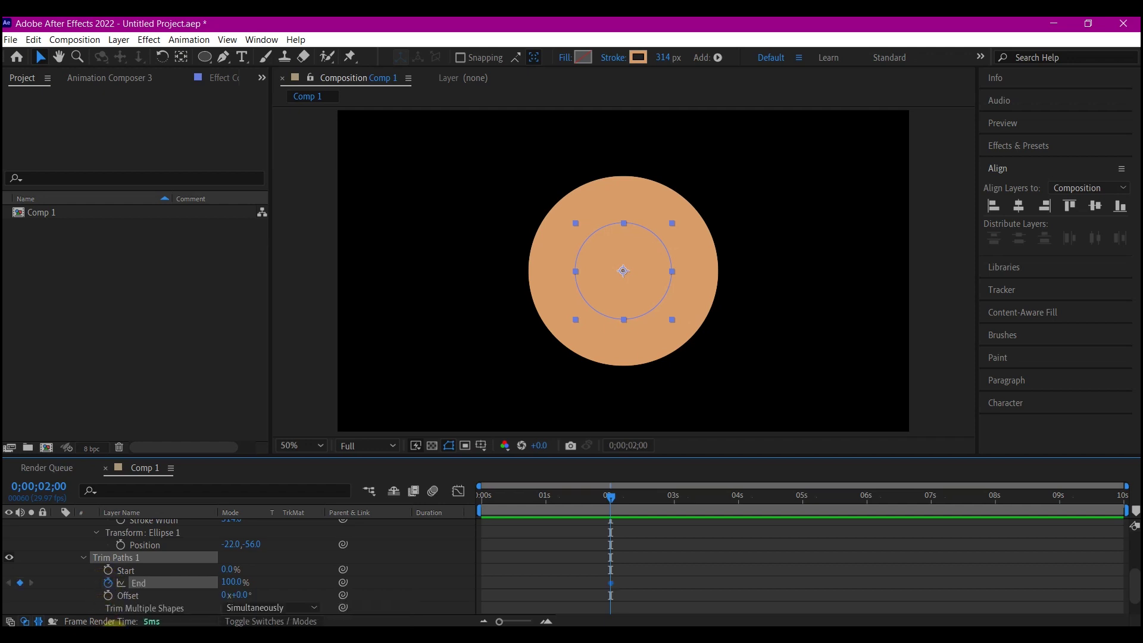
left_click(108, 596)
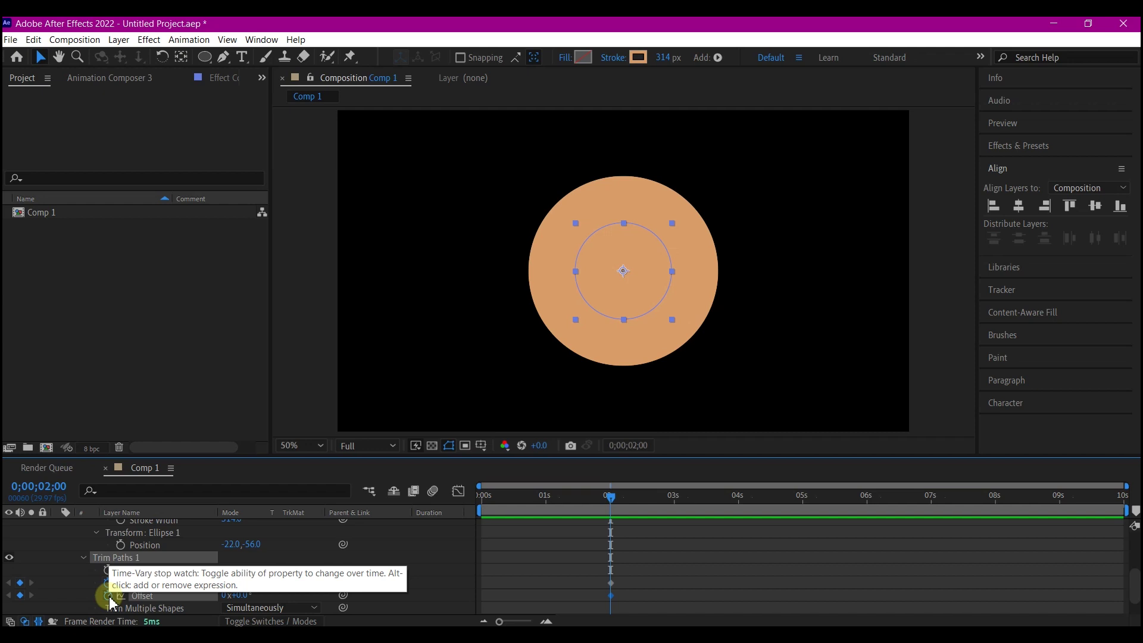
left_click_drag(512, 495, 479, 499)
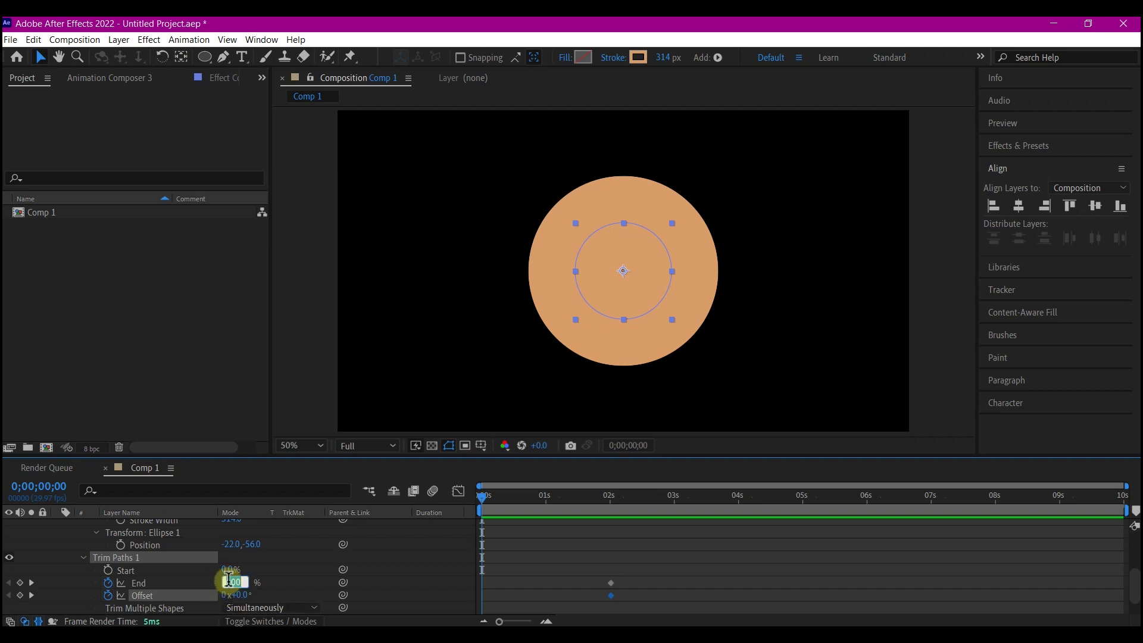
left_click(231, 586)
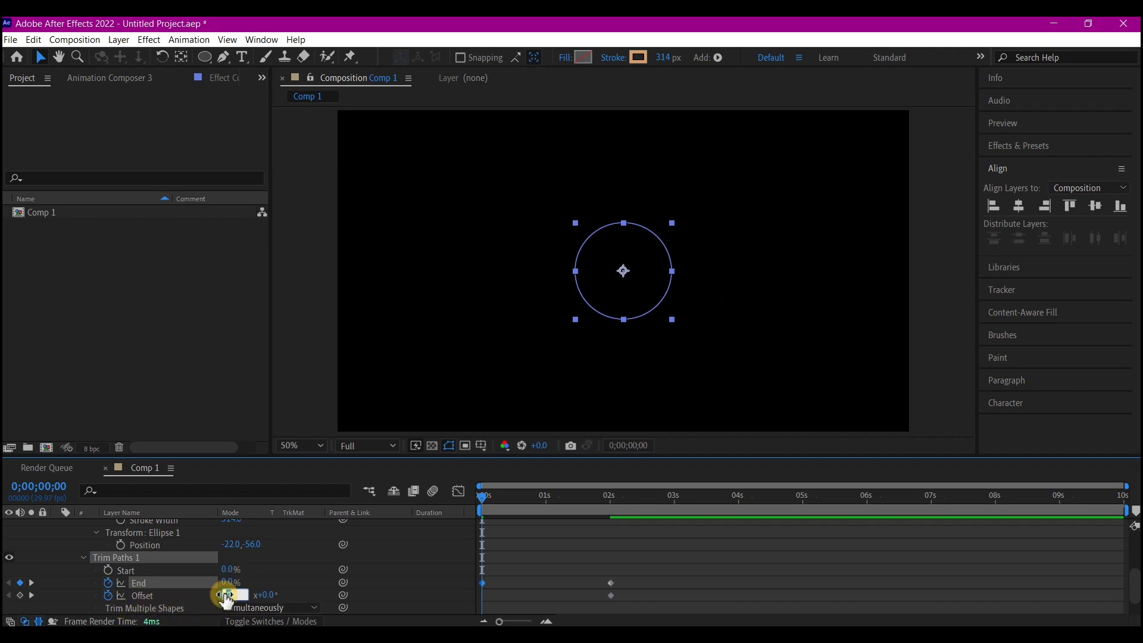
key("Return")
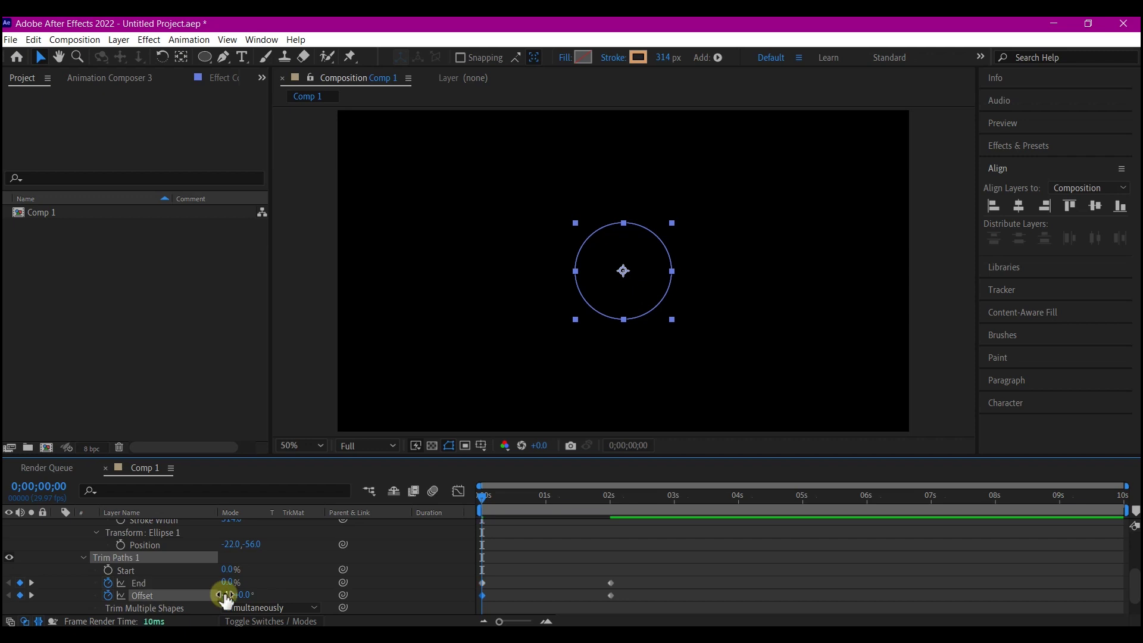
left_click(483, 501)
Step: Preview the sweep, then switch Stroke 1's Line Cap to Round Cap
left_click_drag(483, 501, 541, 508)
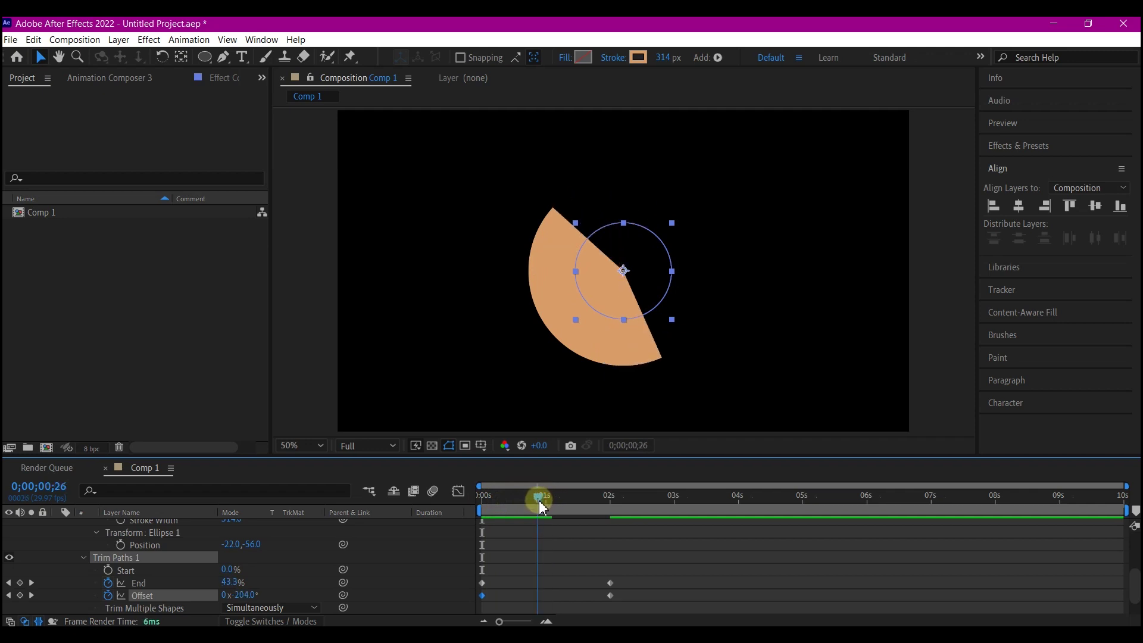
scroll(155, 566, "up", 1)
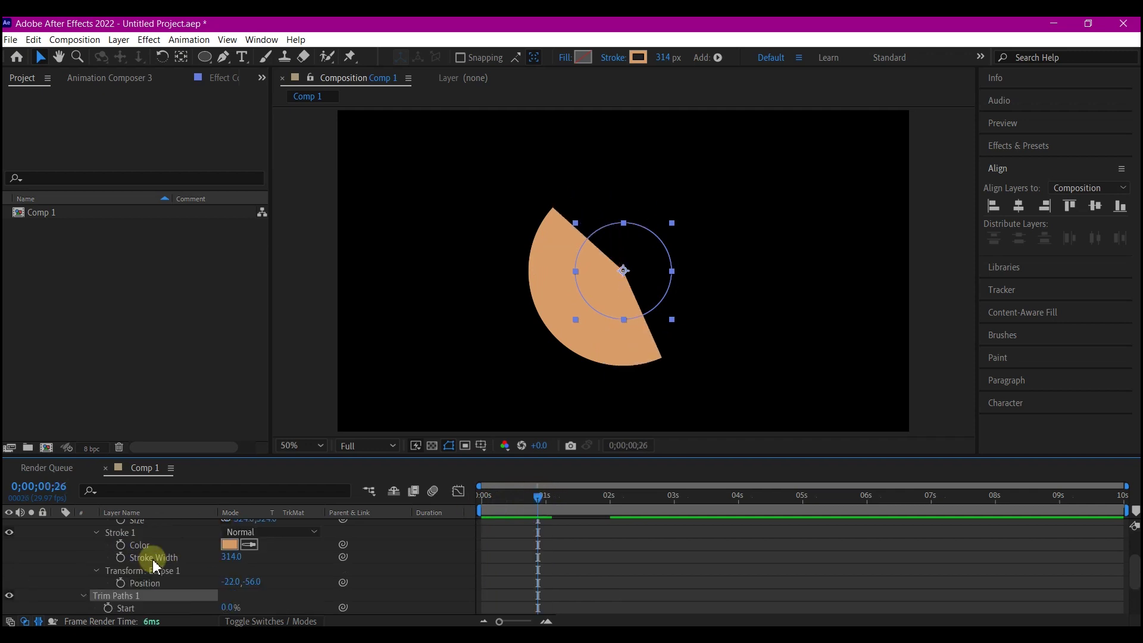
left_click(125, 570)
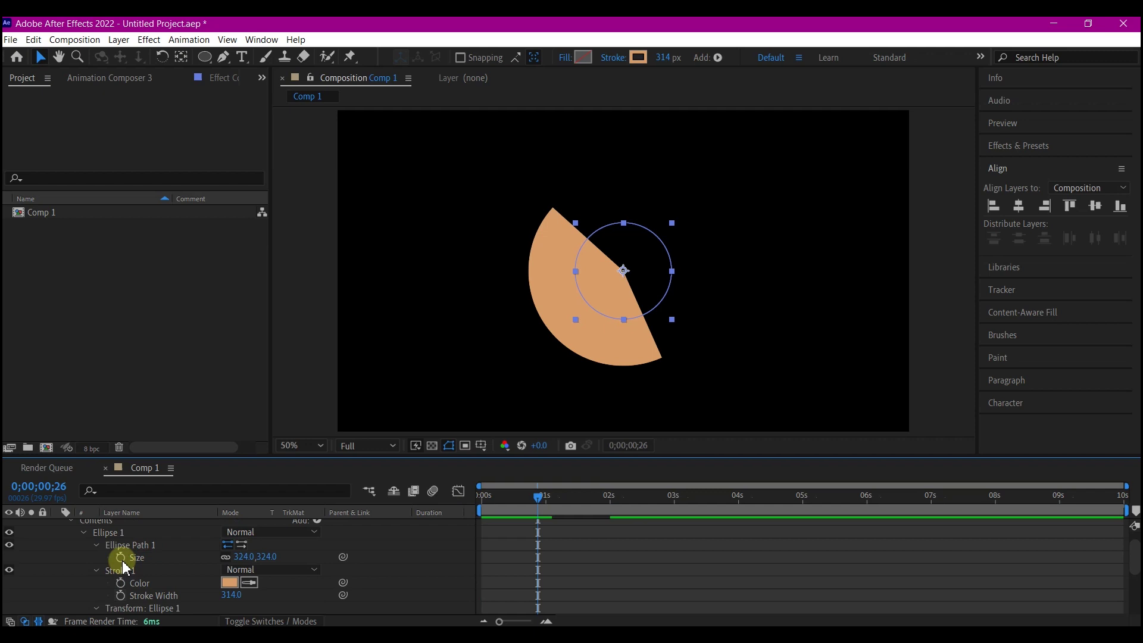
scroll(143, 577, "down", 2)
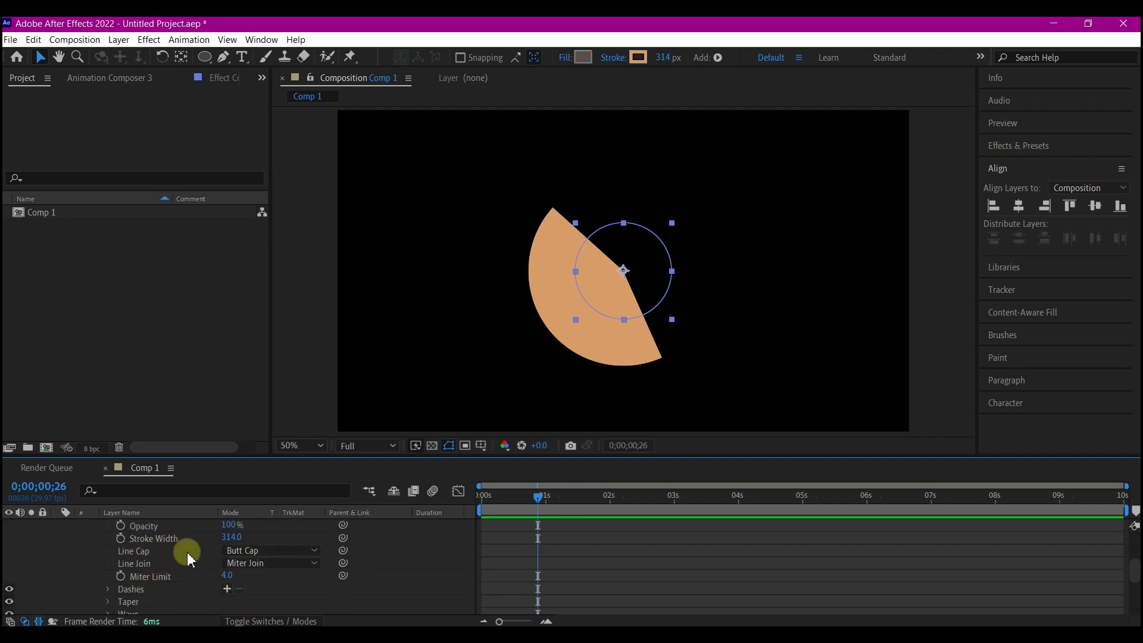
left_click(243, 550)
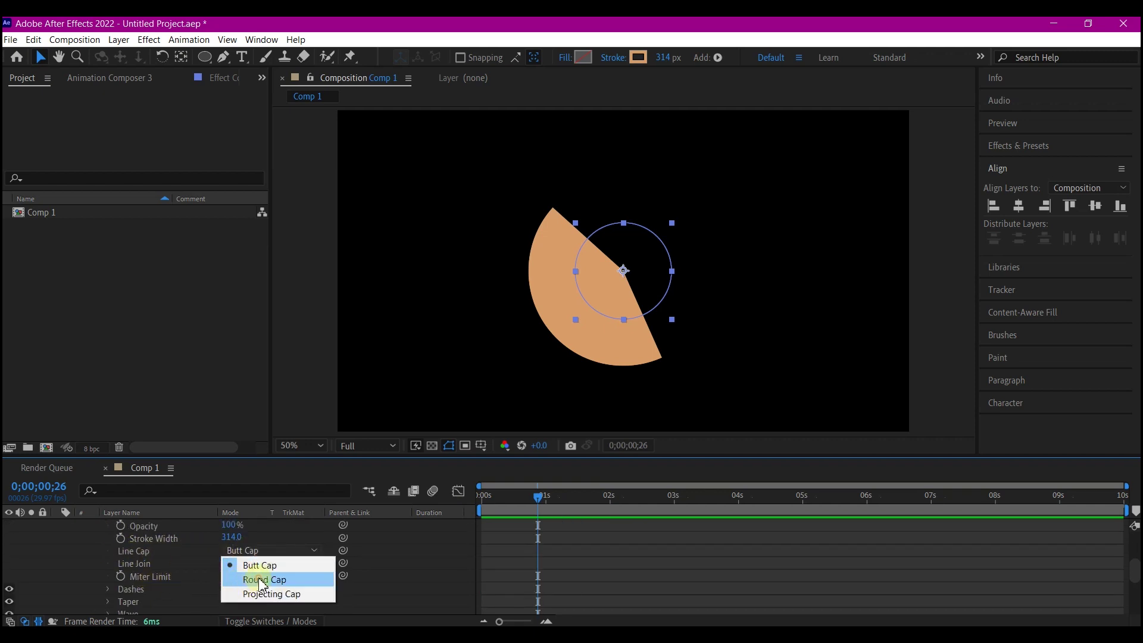
left_click(257, 579)
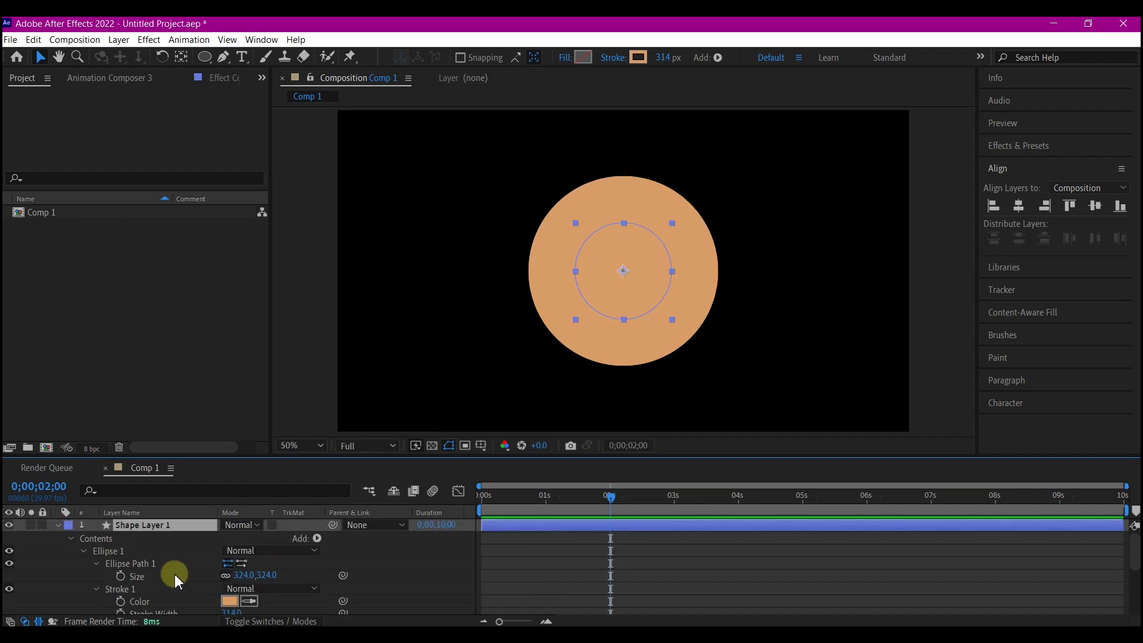
scroll(169, 573, "down", 2)
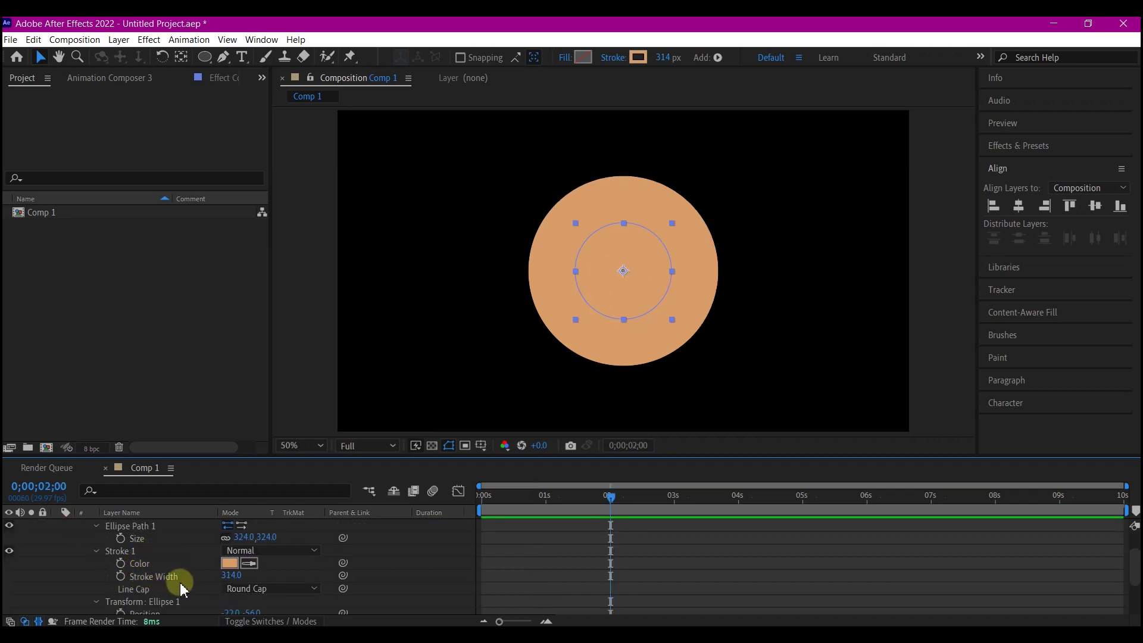
Step: Keyframe Stroke Width at 314 at 2 s and thin it to 80 at 0 s
left_click(96, 551)
left_click(96, 550)
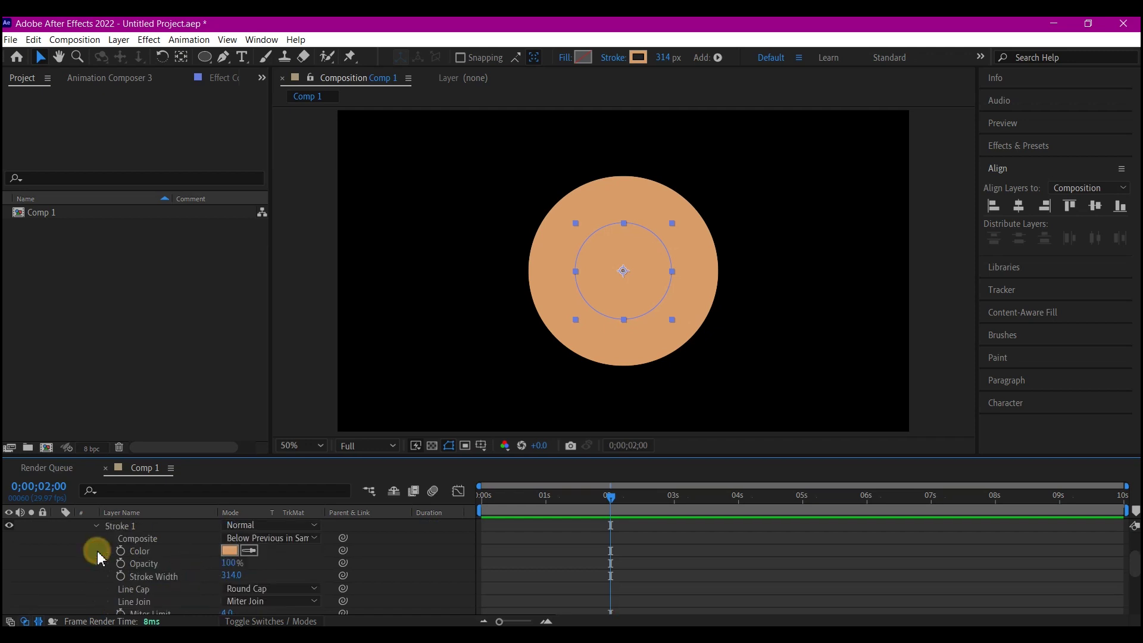
left_click(120, 576)
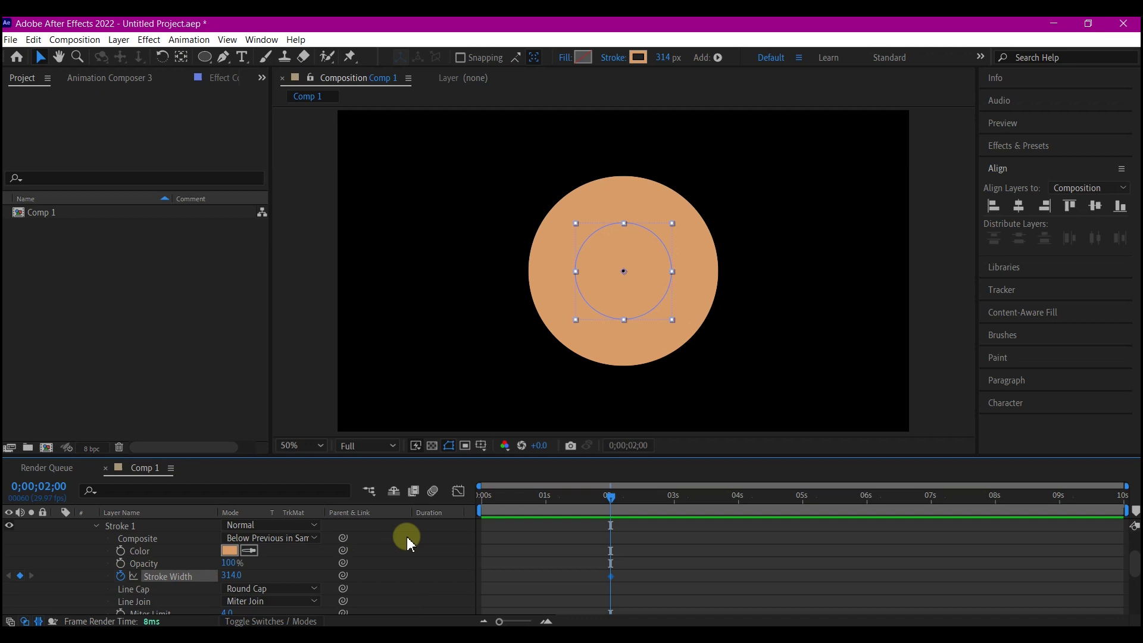
mouse_move(542, 507)
left_mouse_down()
mouse_move(535, 497)
mouse_move(464, 510)
left_mouse_up()
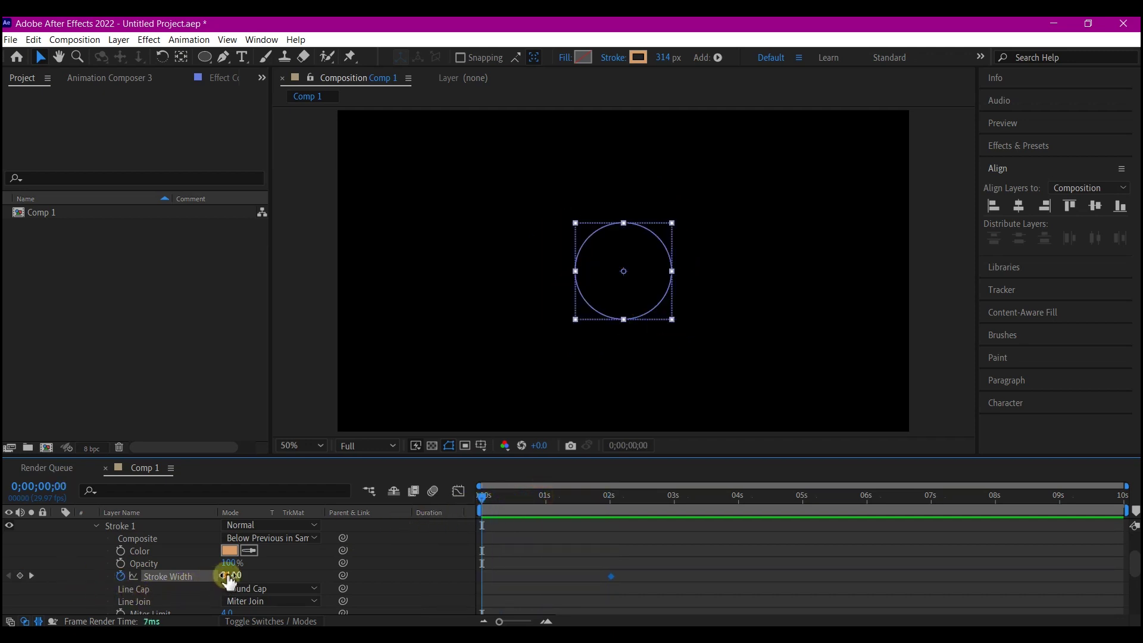
left_click_drag(229, 580, 205, 577)
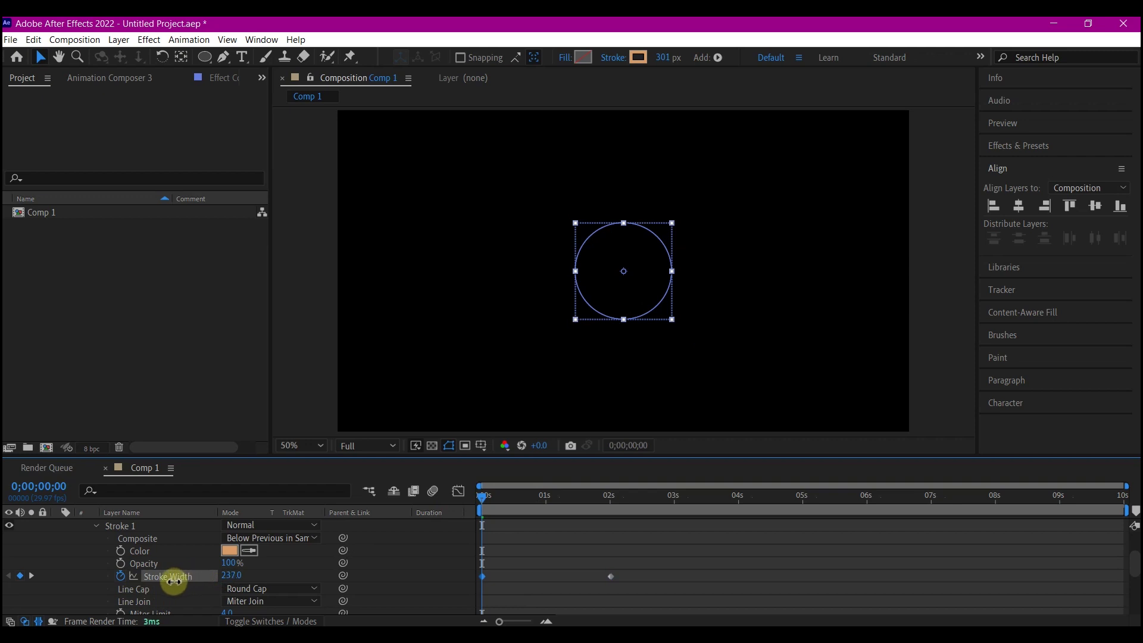
Step: Show only animated properties with U and apply Easy Ease to all the ring's keyframes
left_click(623, 496)
key("u")
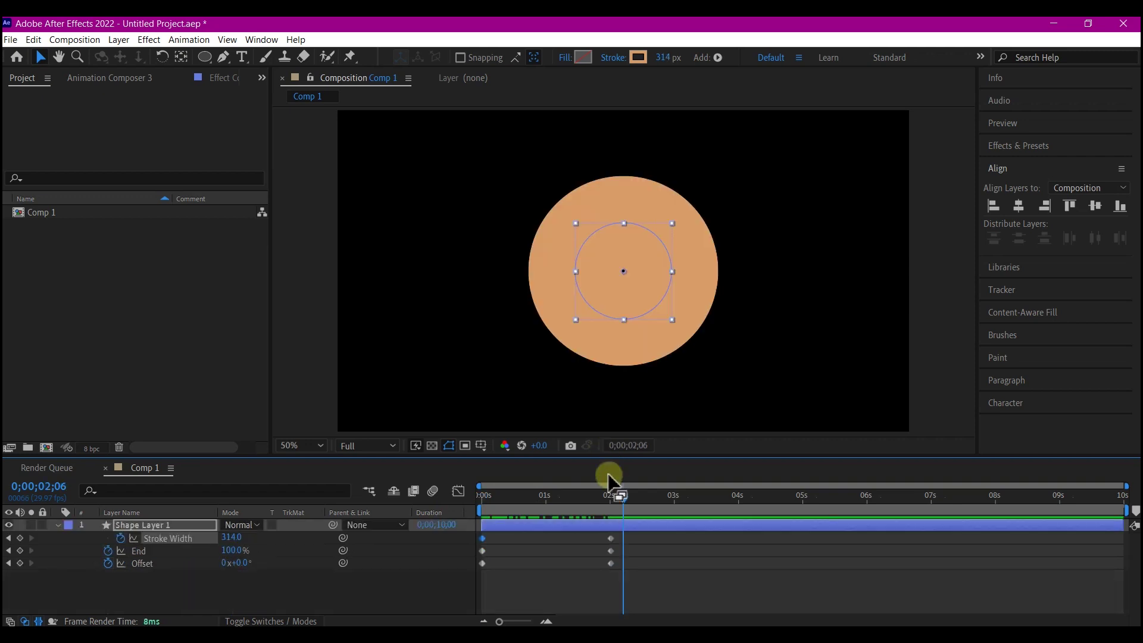
left_click_drag(683, 538, 453, 578)
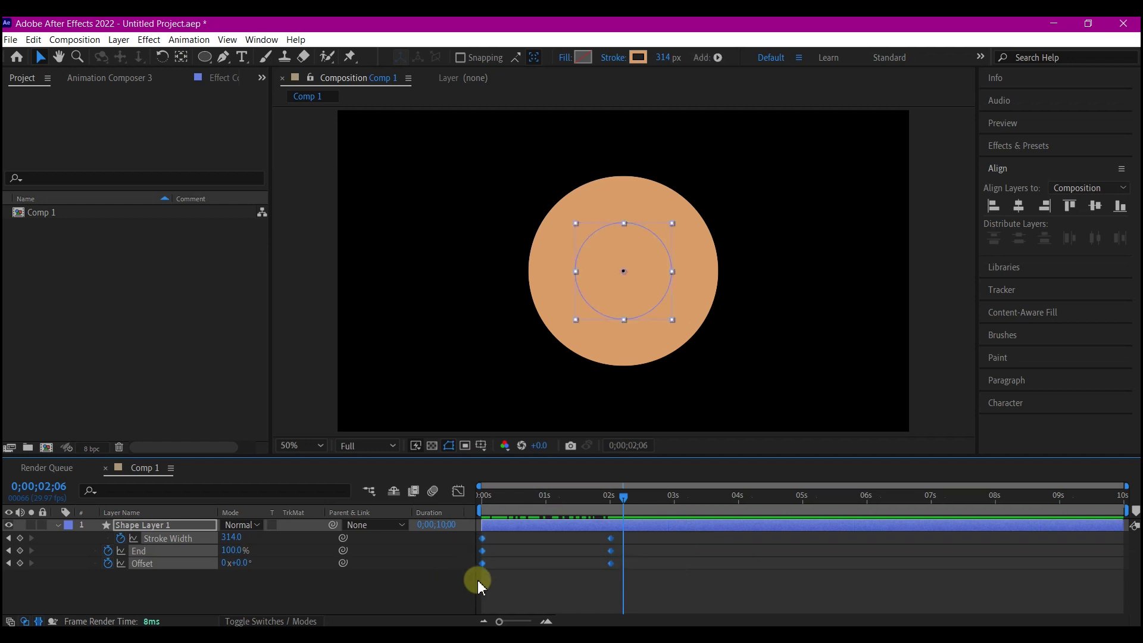
right_click(610, 563)
mouse_move(655, 556)
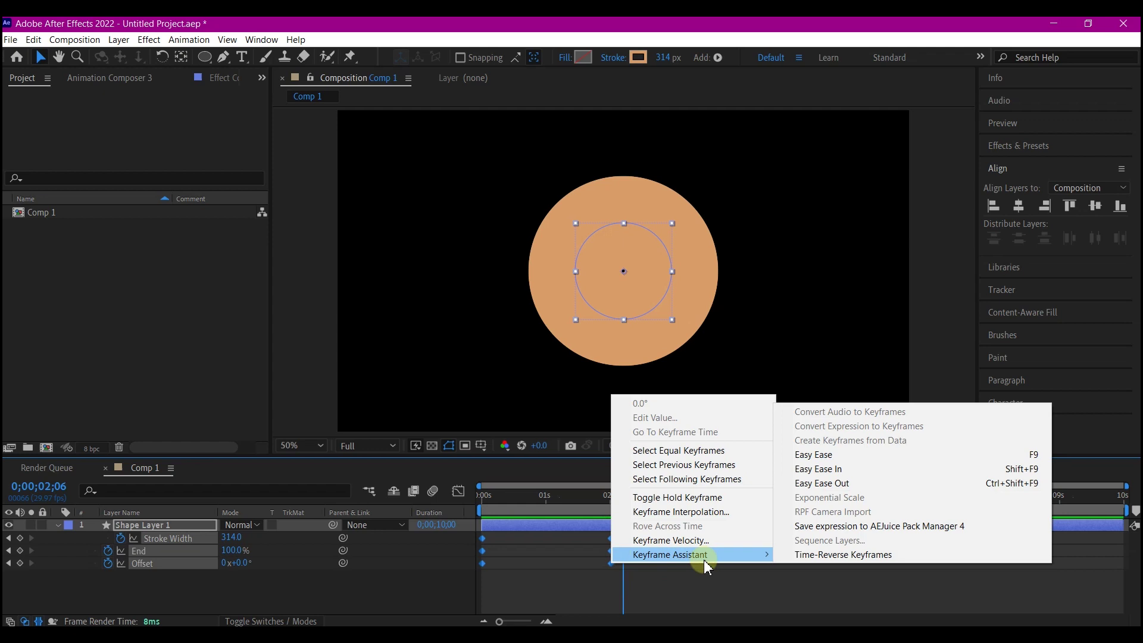
left_click(816, 456)
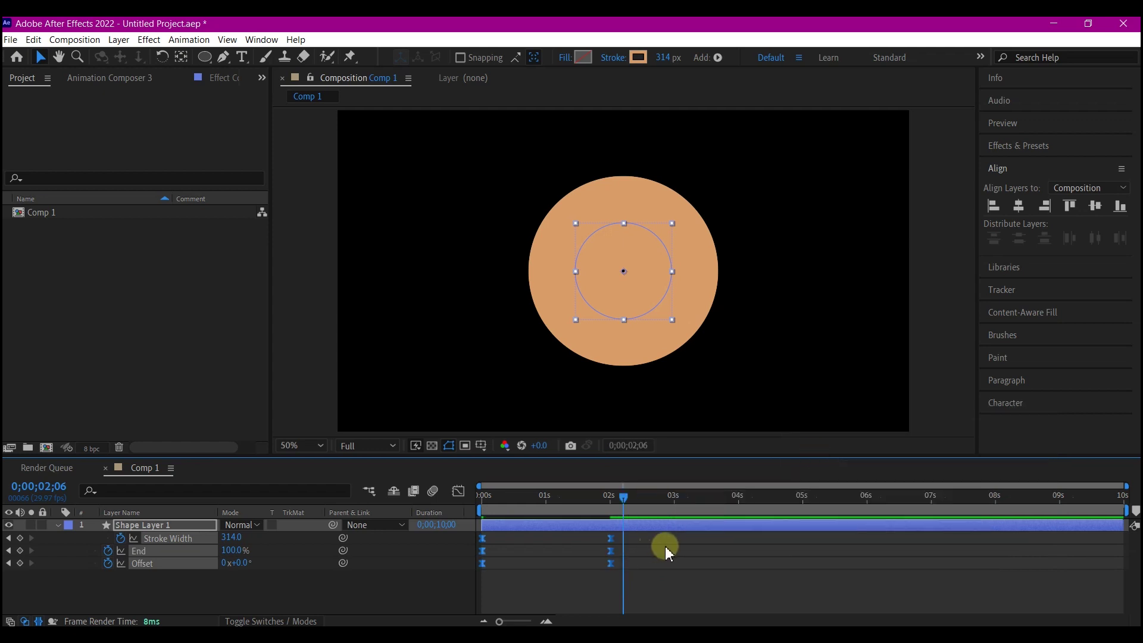
Step: Refine the easing of the start and 2 s keyframes in the Graph Editor, then preview
left_click_drag(673, 544, 543, 586)
left_click(477, 544)
left_click(457, 491)
left_click(458, 492)
left_click_drag(474, 507, 483, 550)
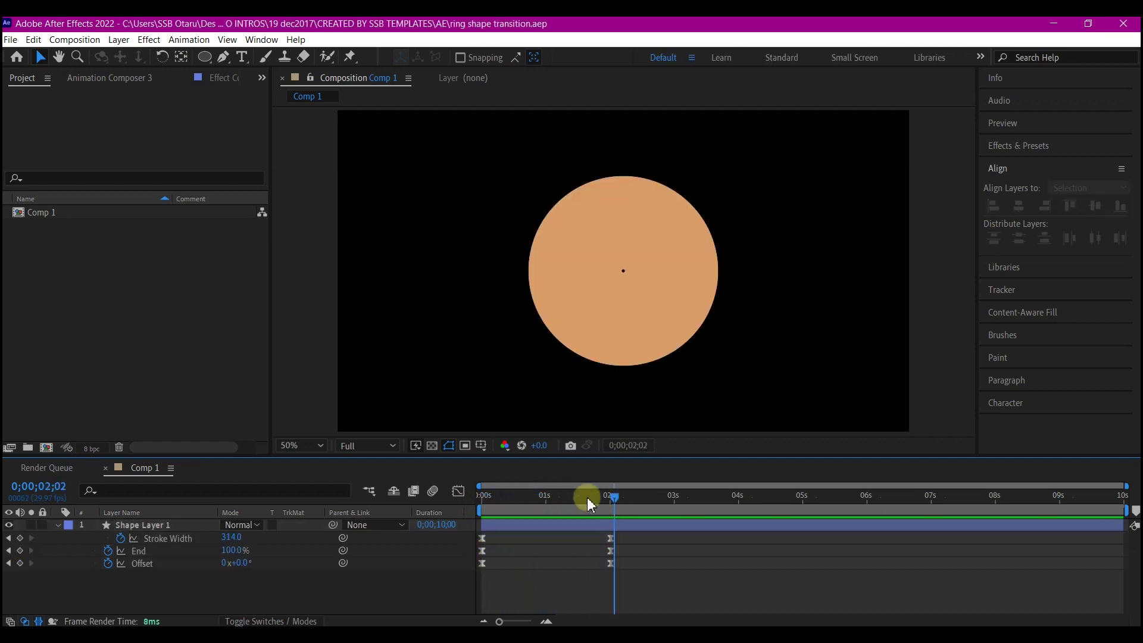
Step: Duplicate Shape Layer 1 and enlarge the second ring's ellipse size to 949
left_click(177, 526)
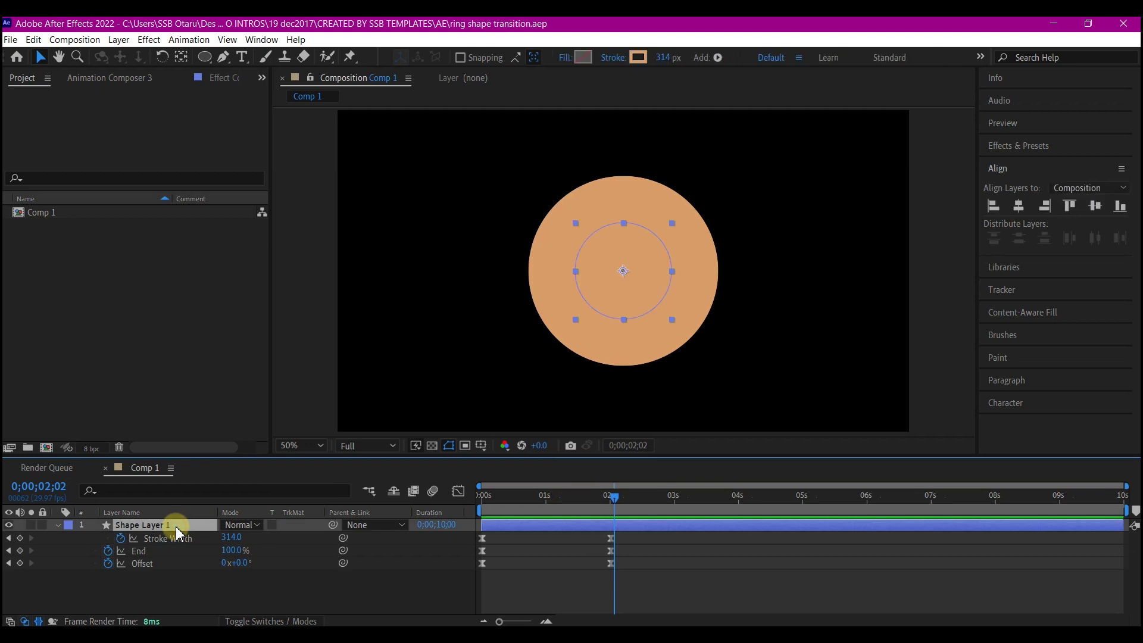
key("ctrl+d")
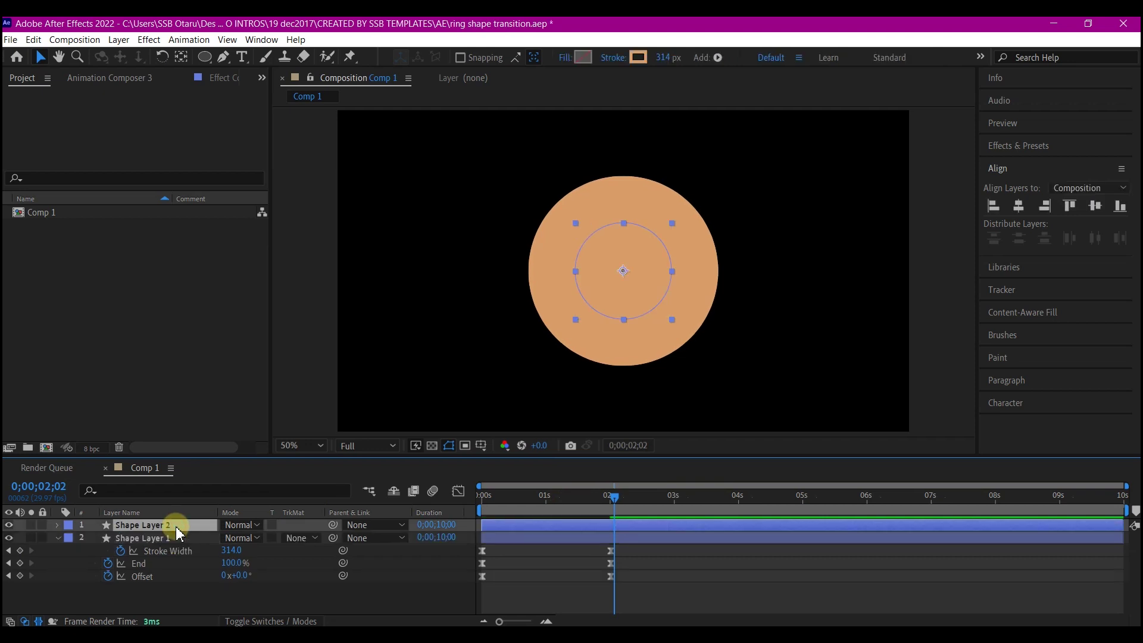
key("u")
key("u")
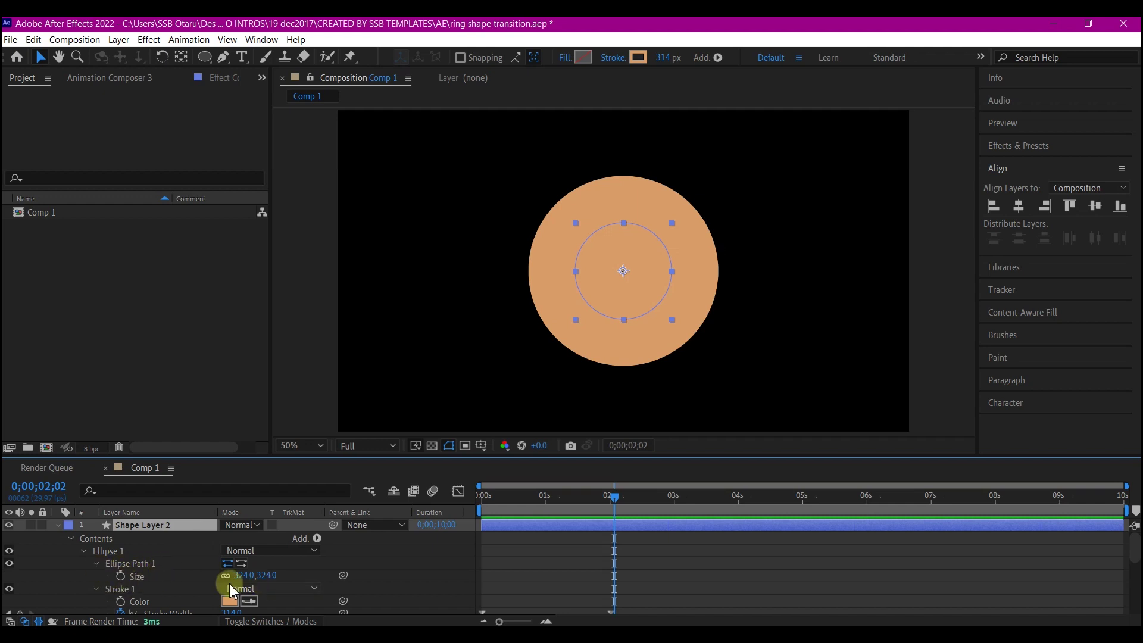
mouse_move(240, 575)
left_mouse_down()
mouse_move(781, 569)
mouse_move(715, 589)
left_mouse_up()
left_click(459, 528)
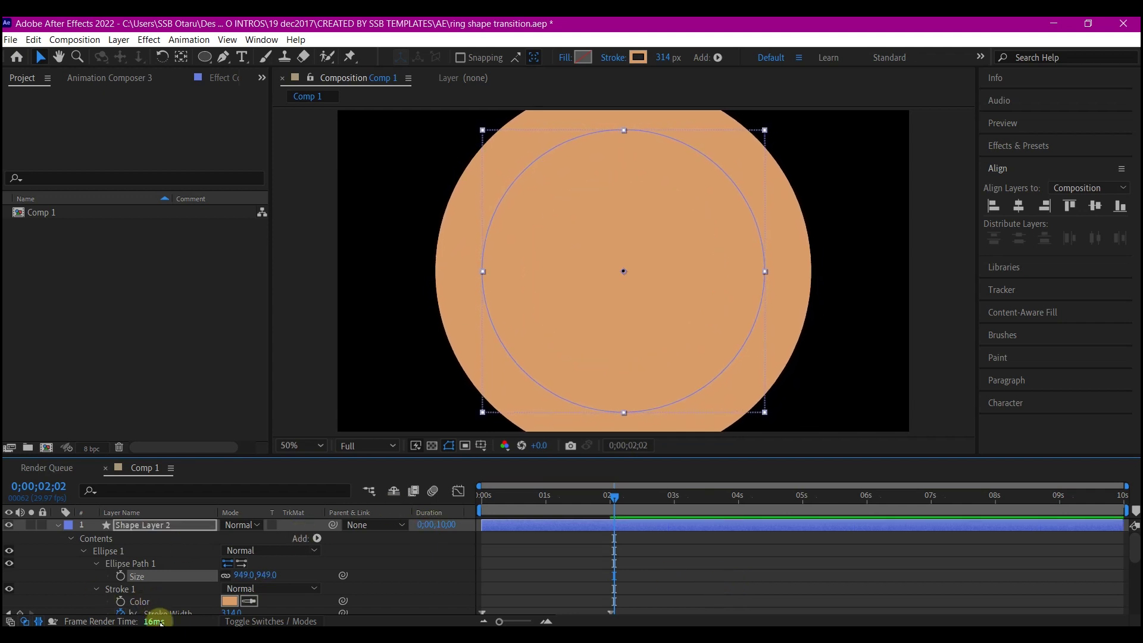
Step: Duplicate Shape Layer 2 and enlarge the third ring's ellipse size to 1571
left_click(161, 528)
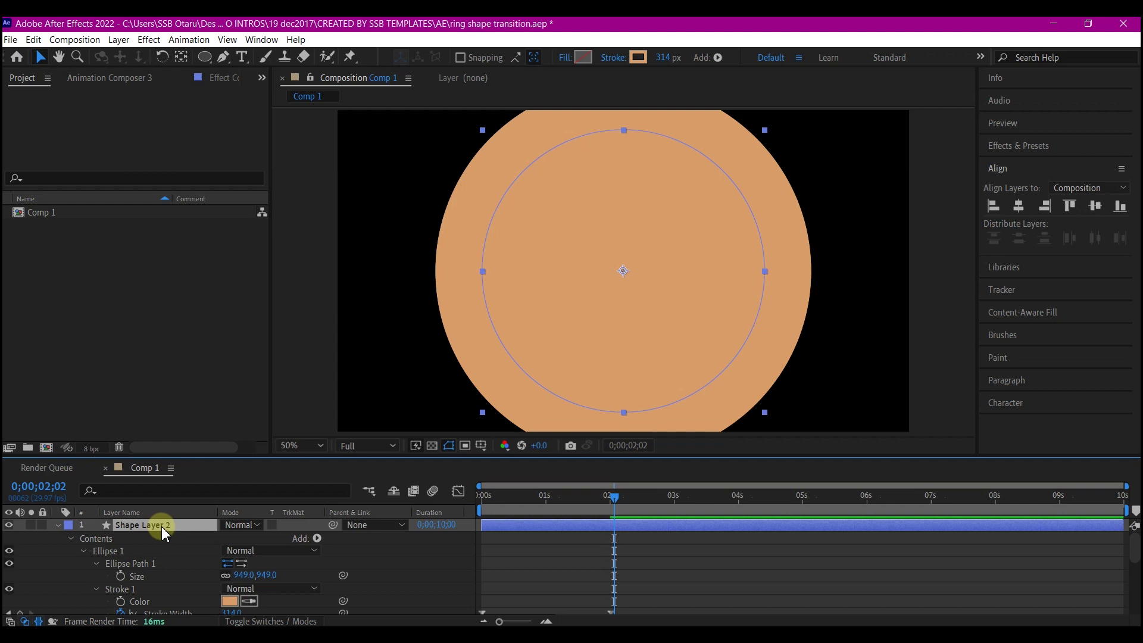
key("ctrl+d")
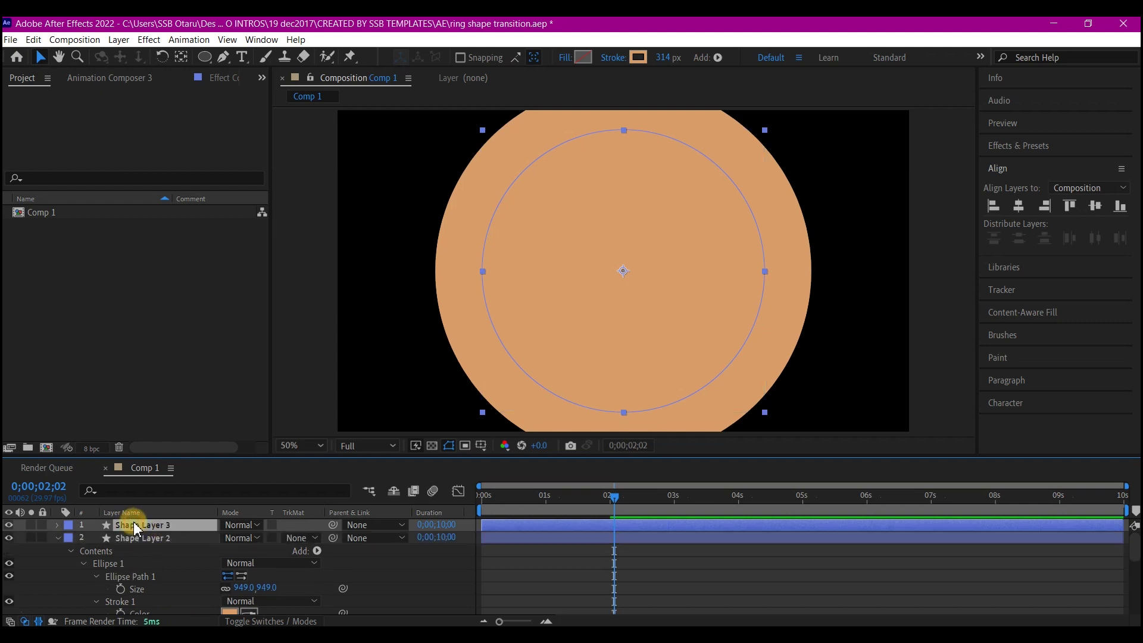
key("u")
key("u")
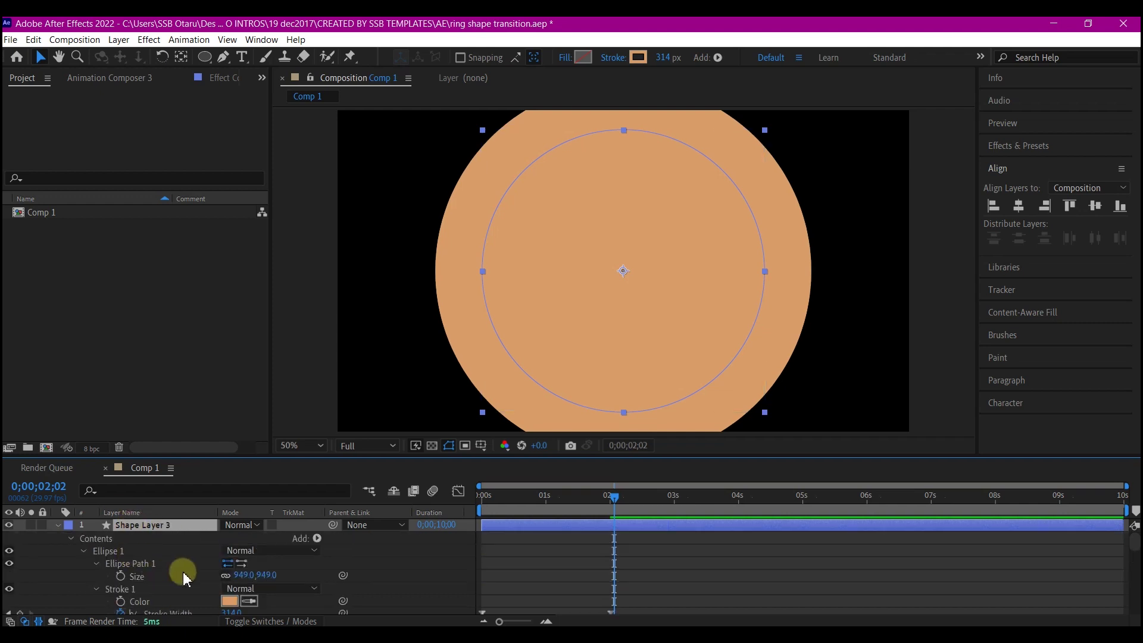
left_click(108, 576)
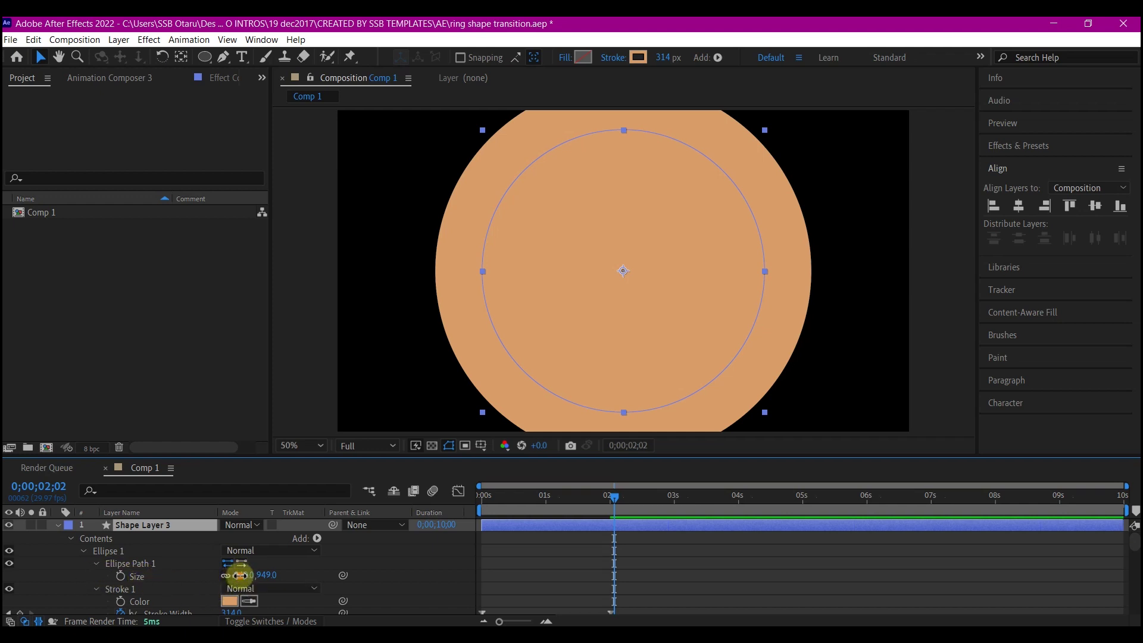
left_click_drag(240, 575, 691, 564)
left_click(613, 550)
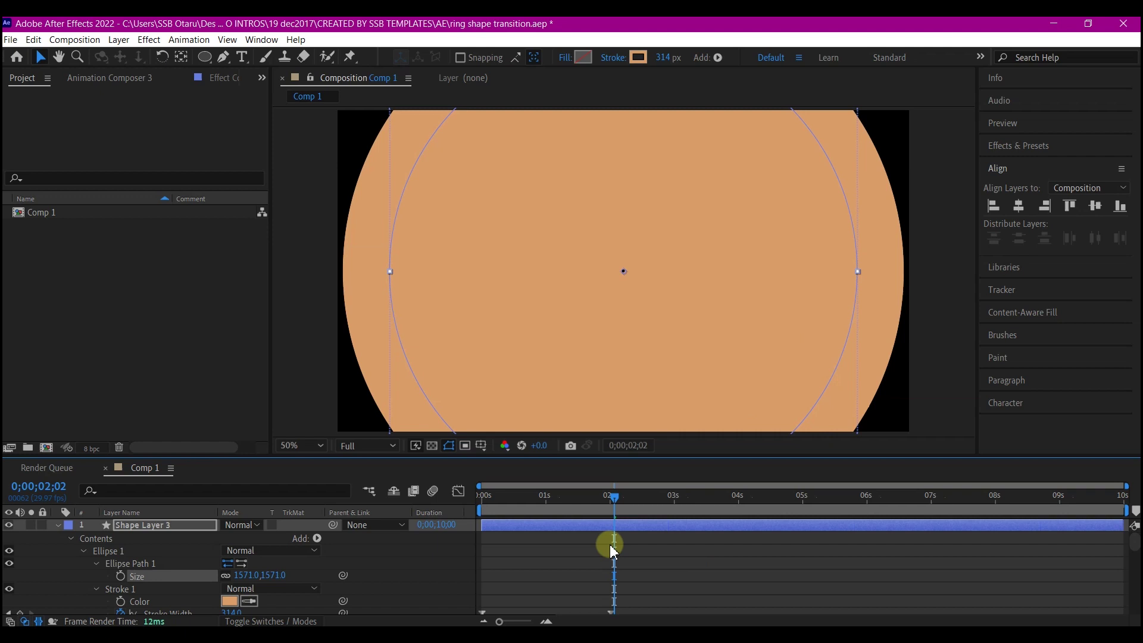
Step: Duplicate Shape Layer 3 and scrub the fourth ring's ellipse size up to 2196
left_click(158, 526)
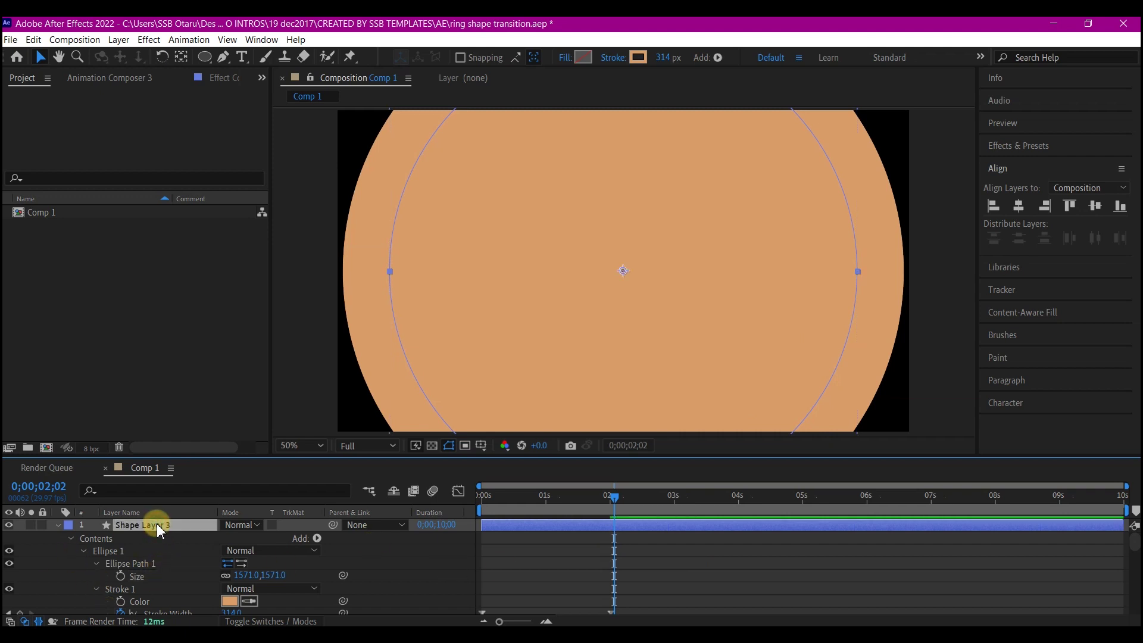
key("ctrl+d")
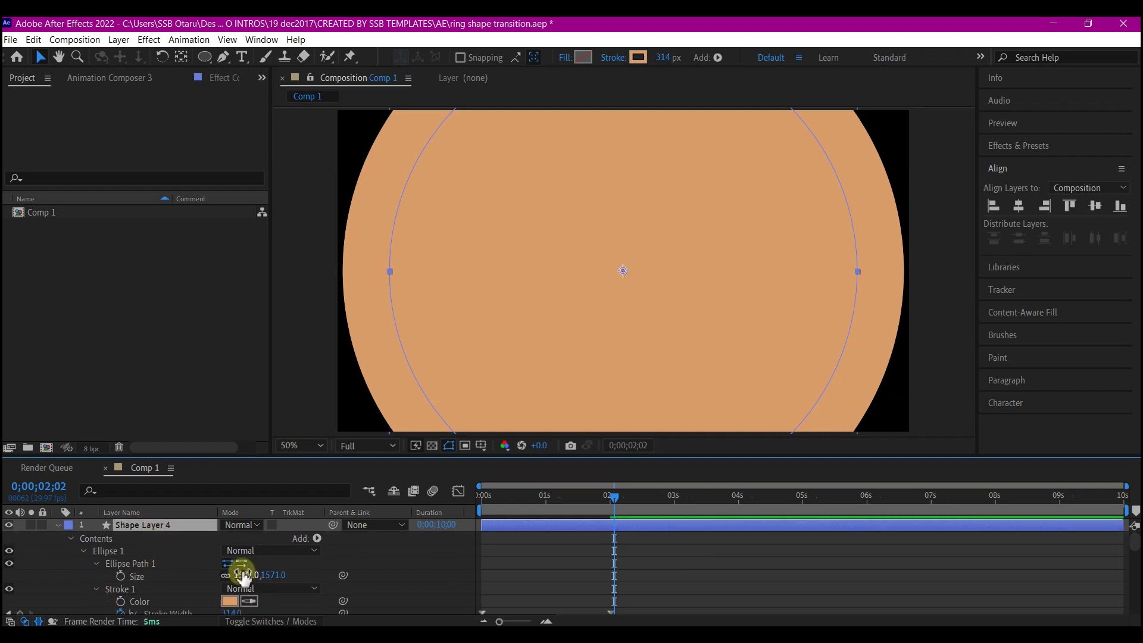
left_click_drag(250, 574, 546, 512)
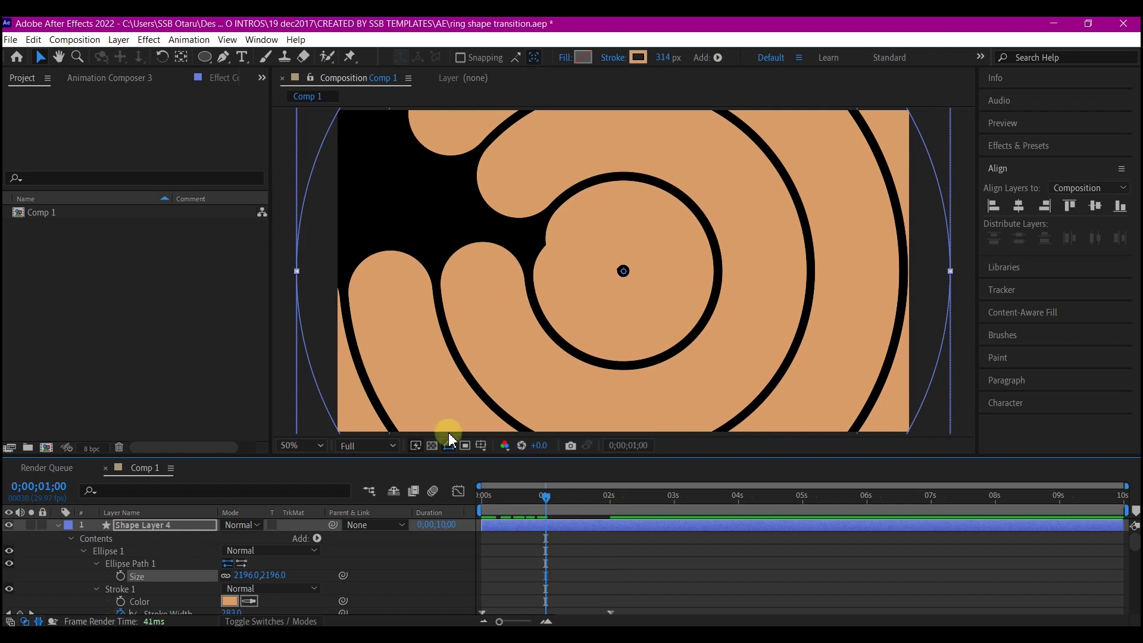
Step: Rotate Shape Layer 2 to 88°
left_click(156, 526)
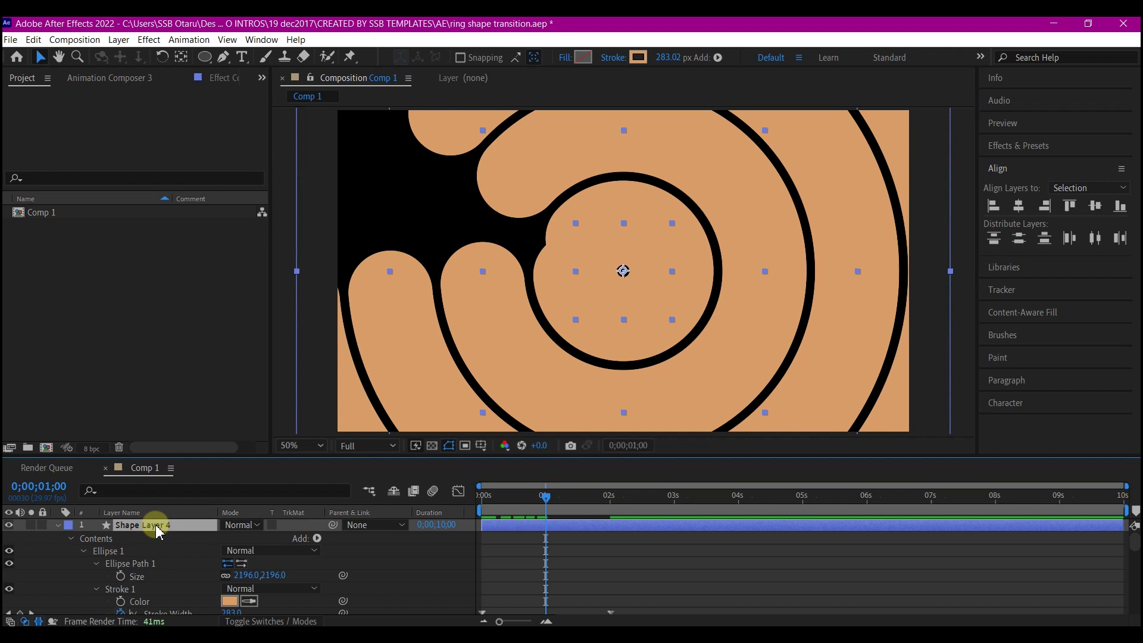
key("u")
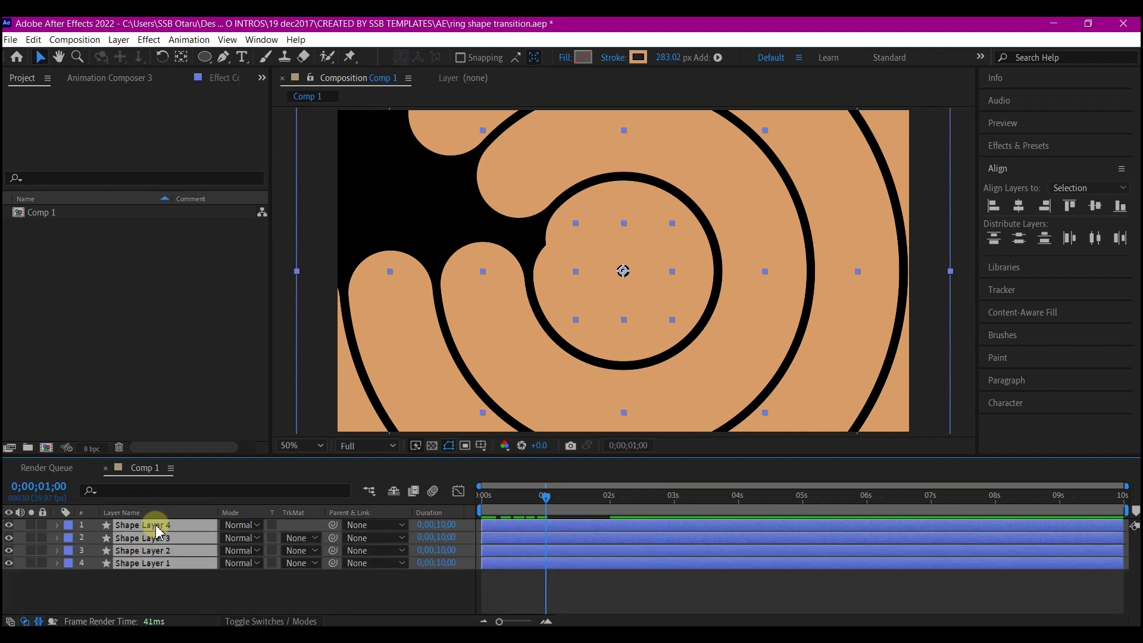
left_click(162, 583)
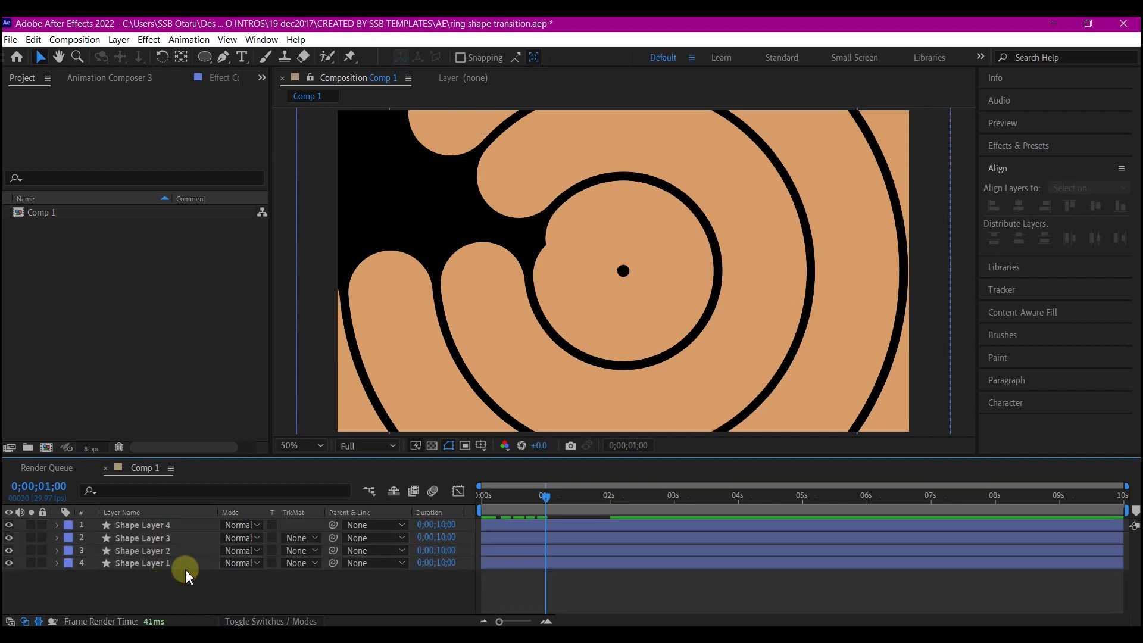
left_click(146, 554)
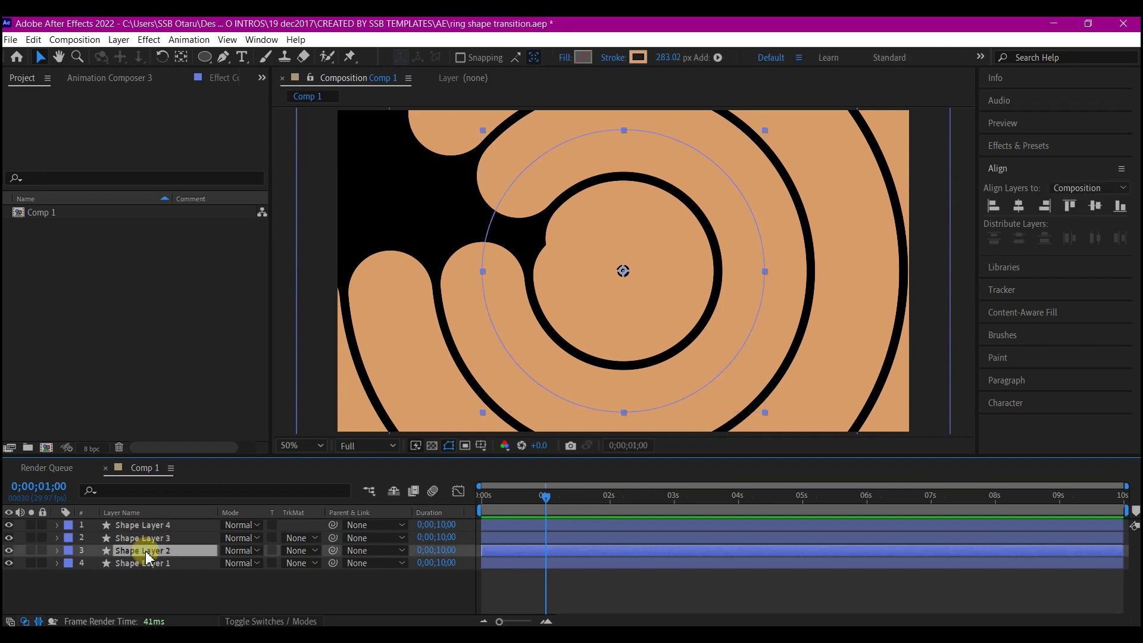
key("r")
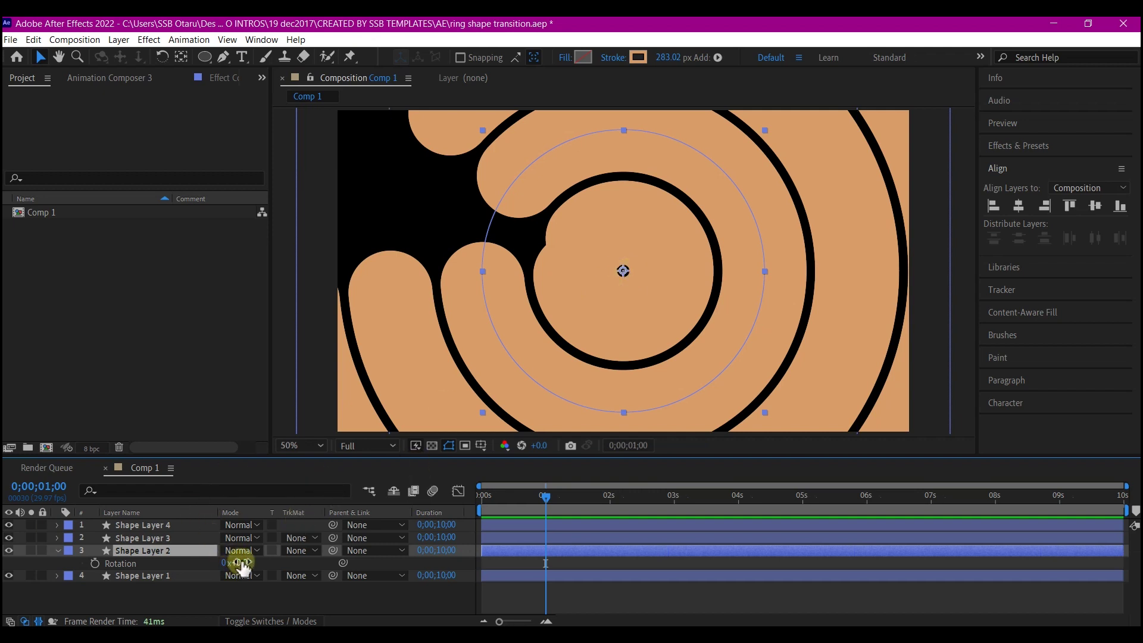
left_click_drag(242, 564, 328, 589)
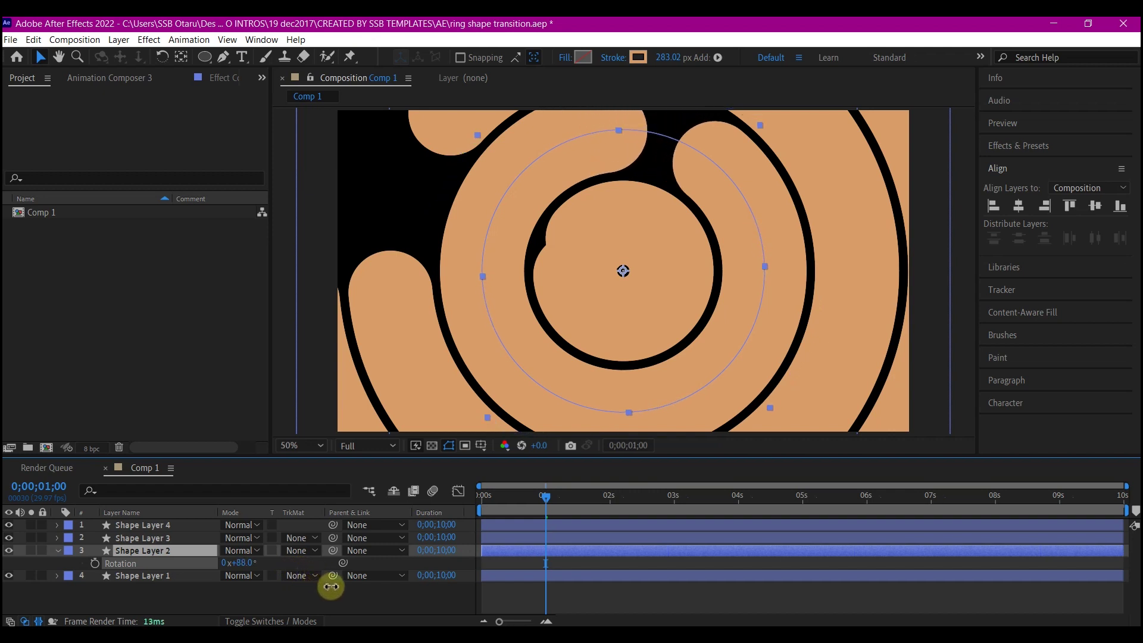
left_click(209, 544)
Step: Rotate Shape Layer 4 to 62° and return to the first frame
left_click(138, 525)
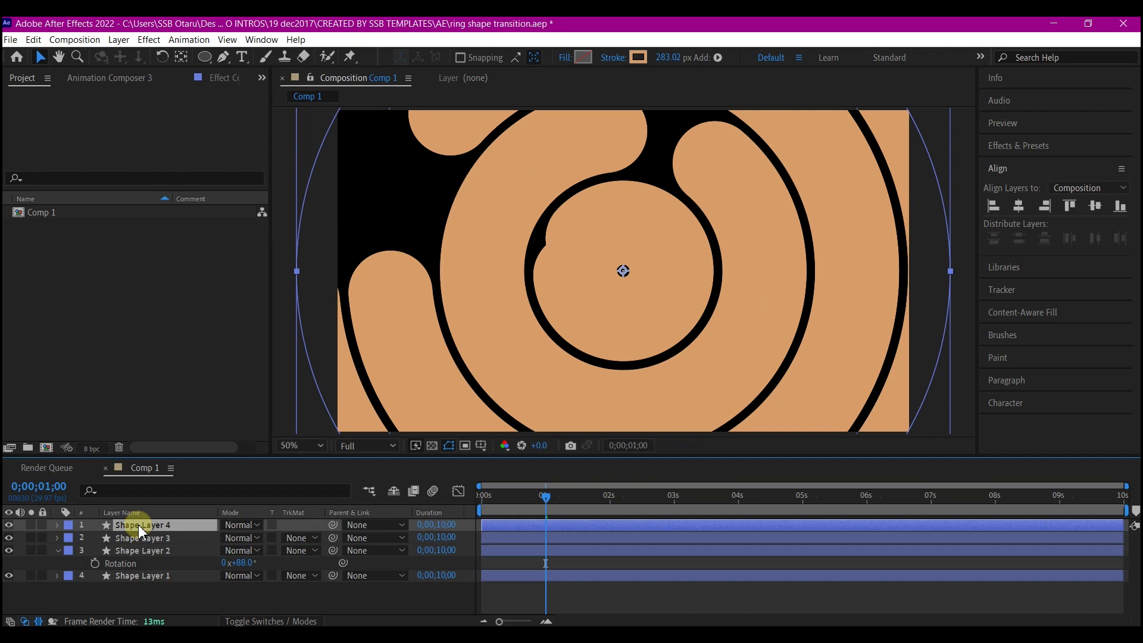
key("r")
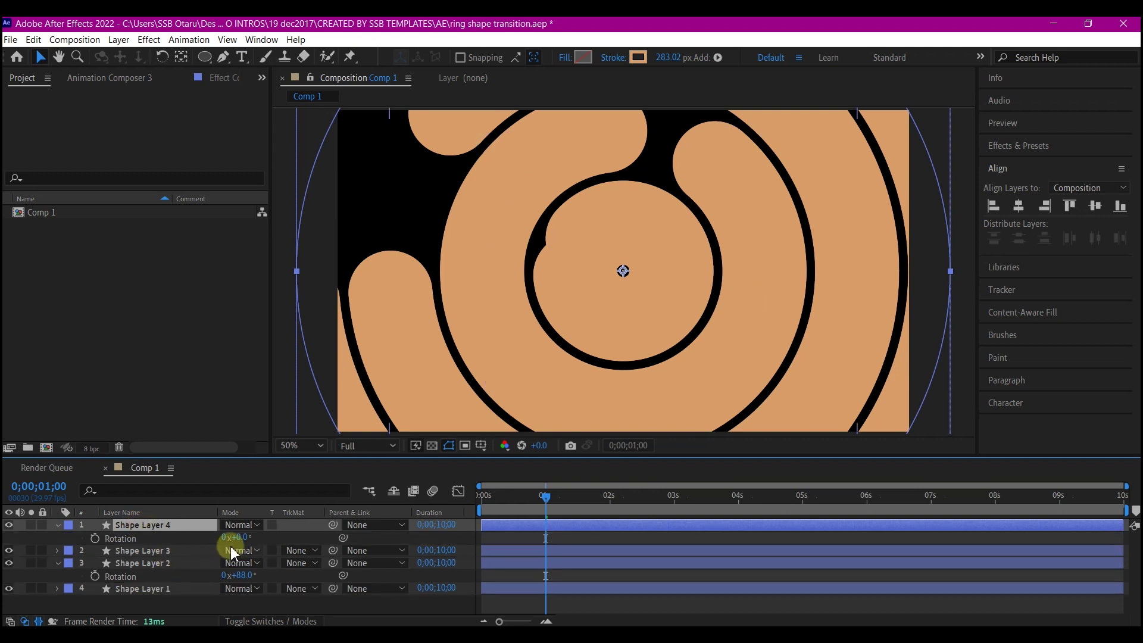
left_click_drag(242, 542, 291, 545)
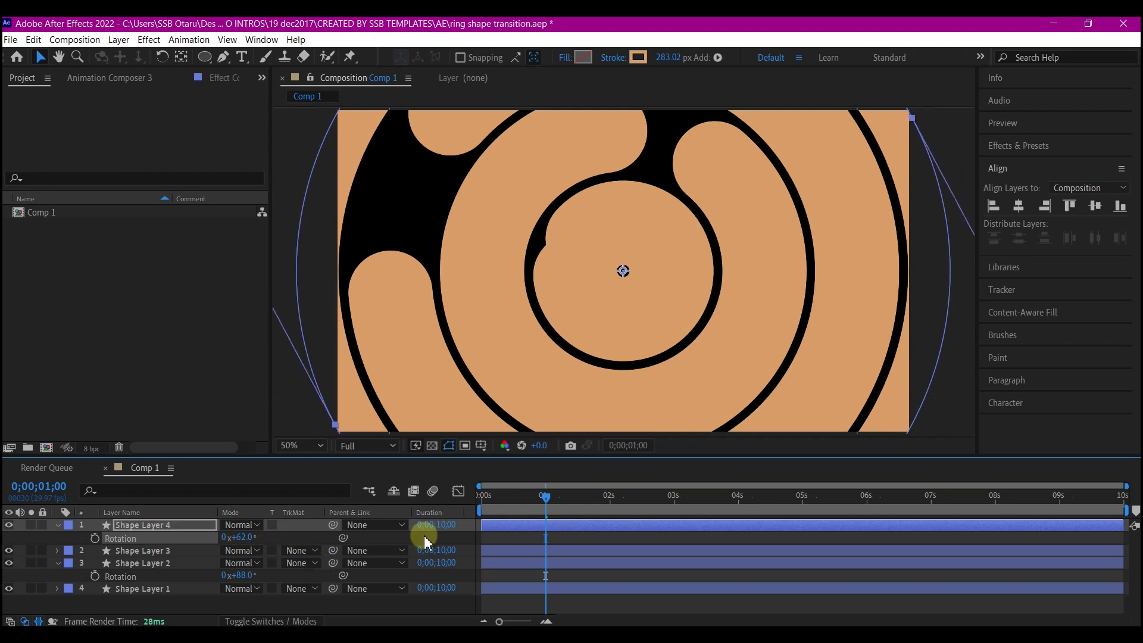
left_click_drag(495, 503, 643, 538)
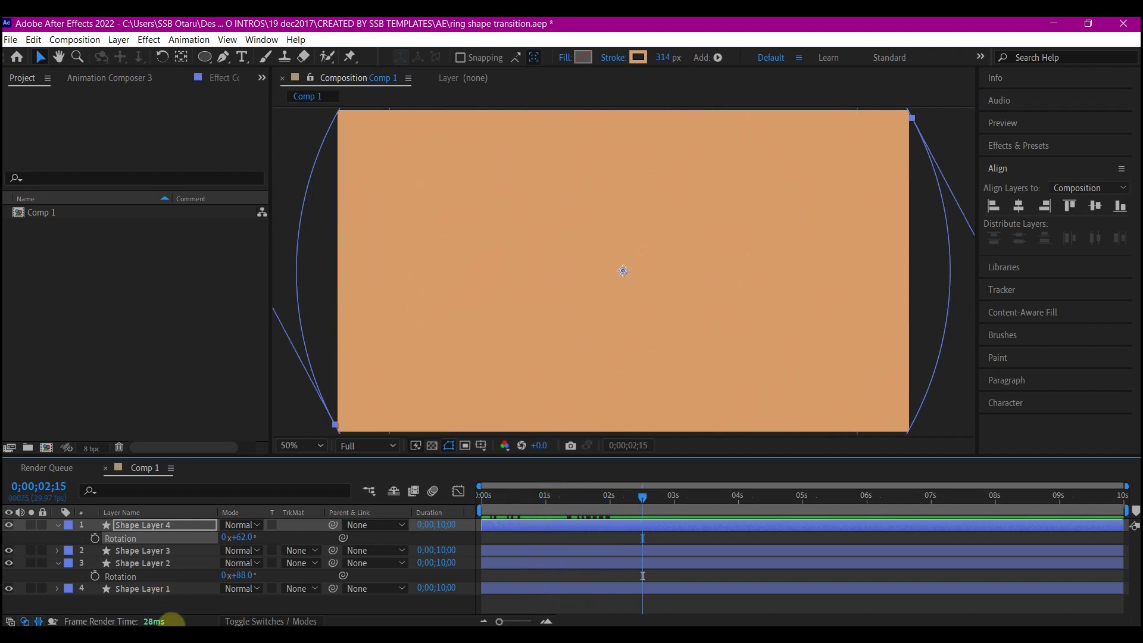
Step: Select all four shape layers and pre-compose them as 'ring' with Move all attributes
left_click(126, 588)
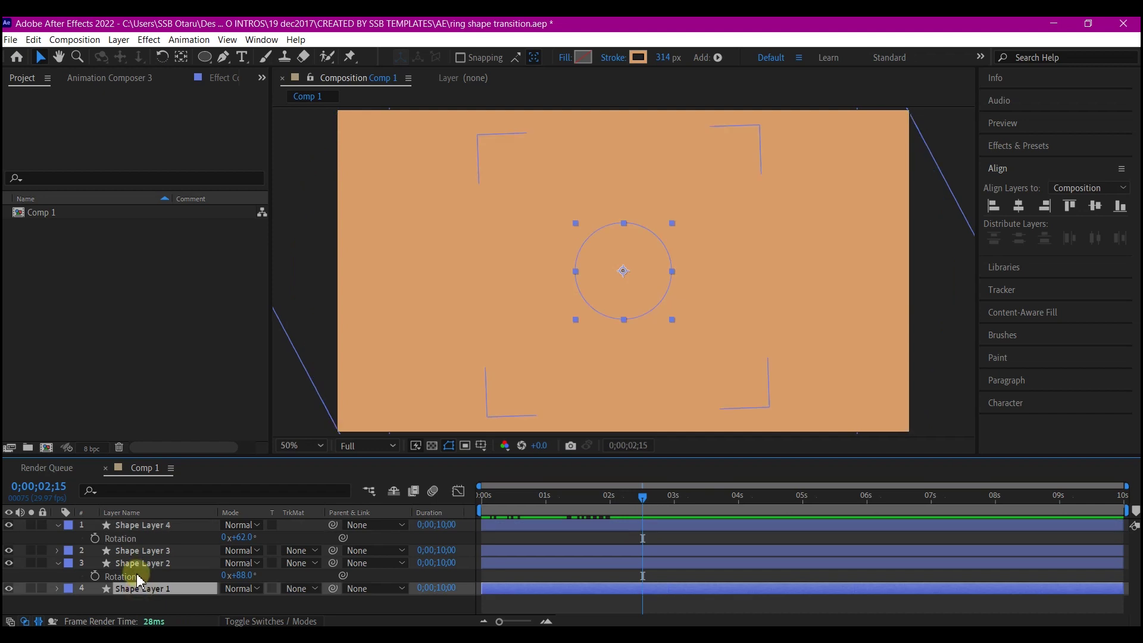
key("ctrl+a")
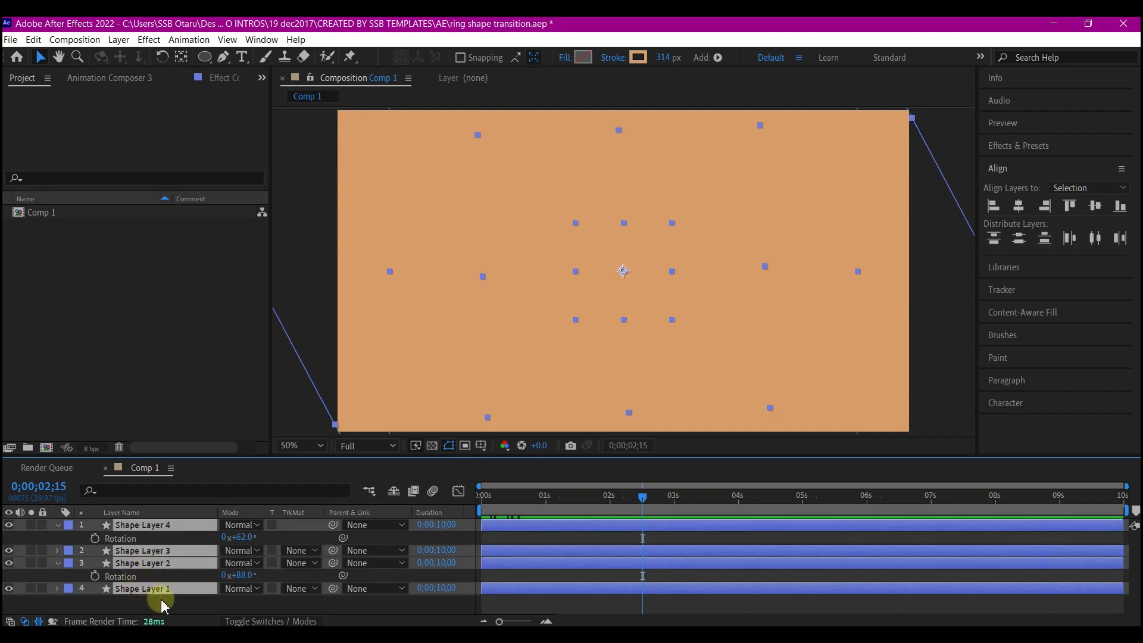
key("ctrl+shift+c")
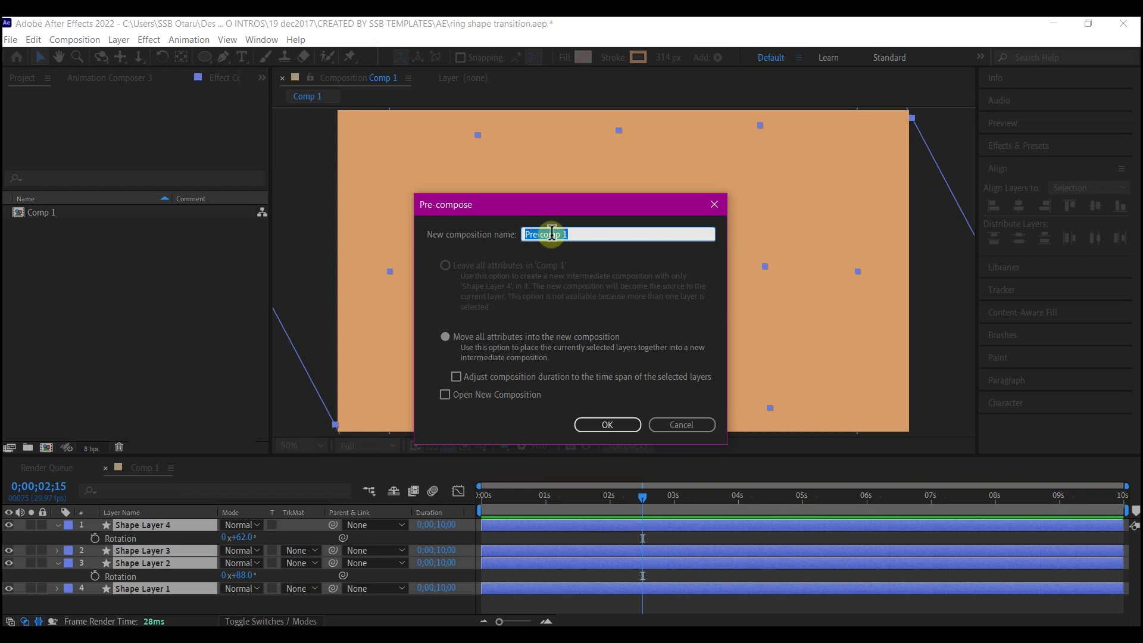
left_click(623, 425)
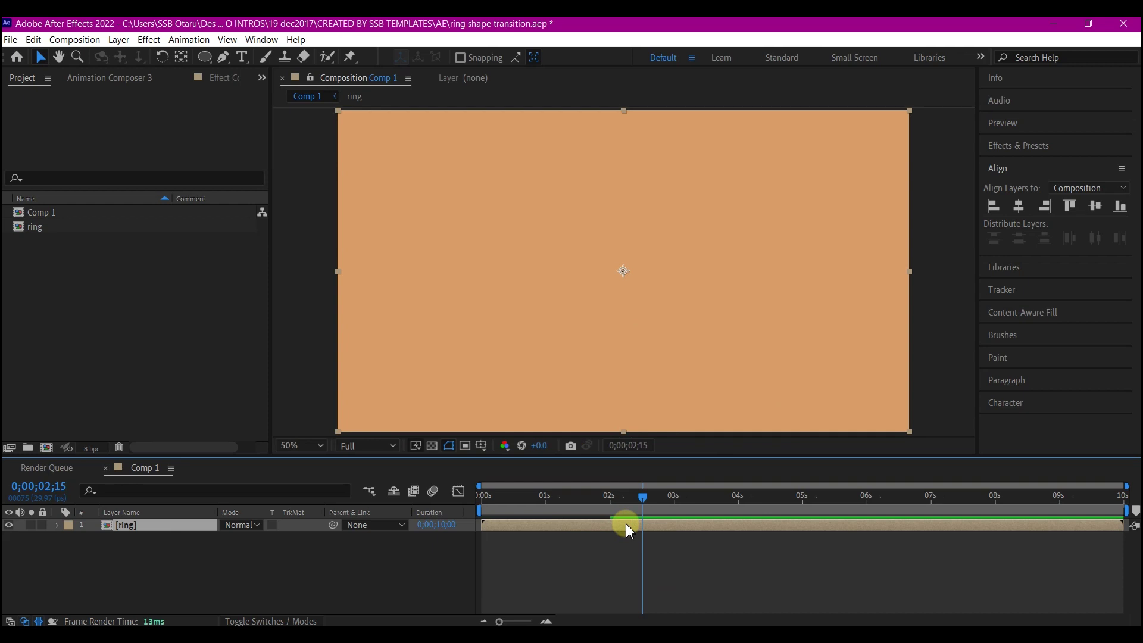
Step: Apply the Fill effect to the ring layer from the 'fill' effect search, then duplicate the layer twice
key("ctrl+space")
type("fill")
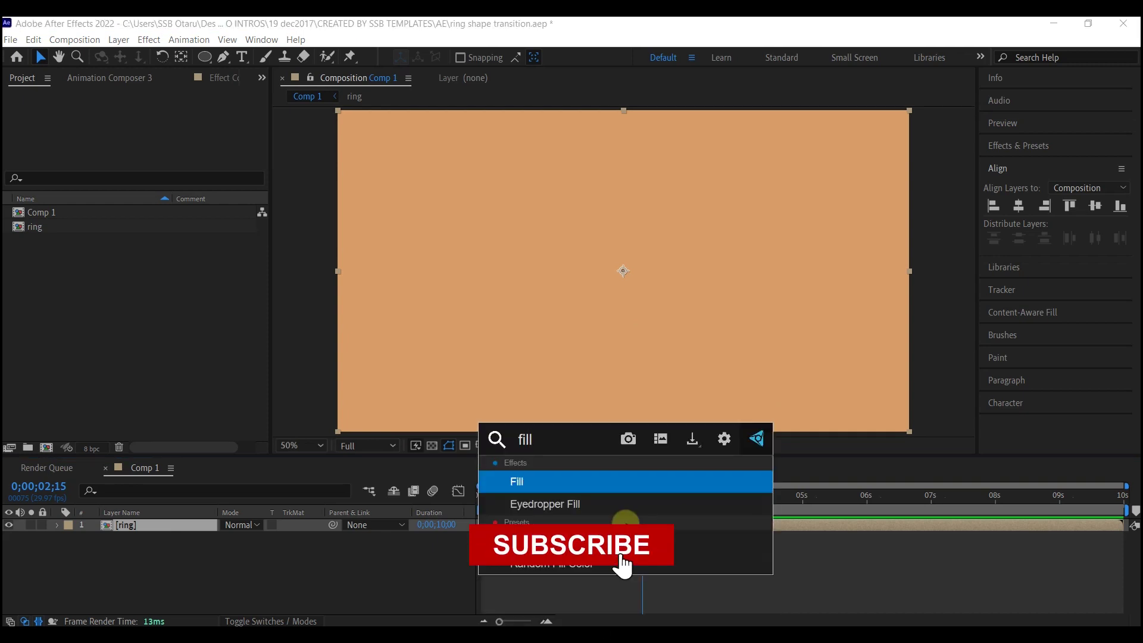
left_click(564, 482)
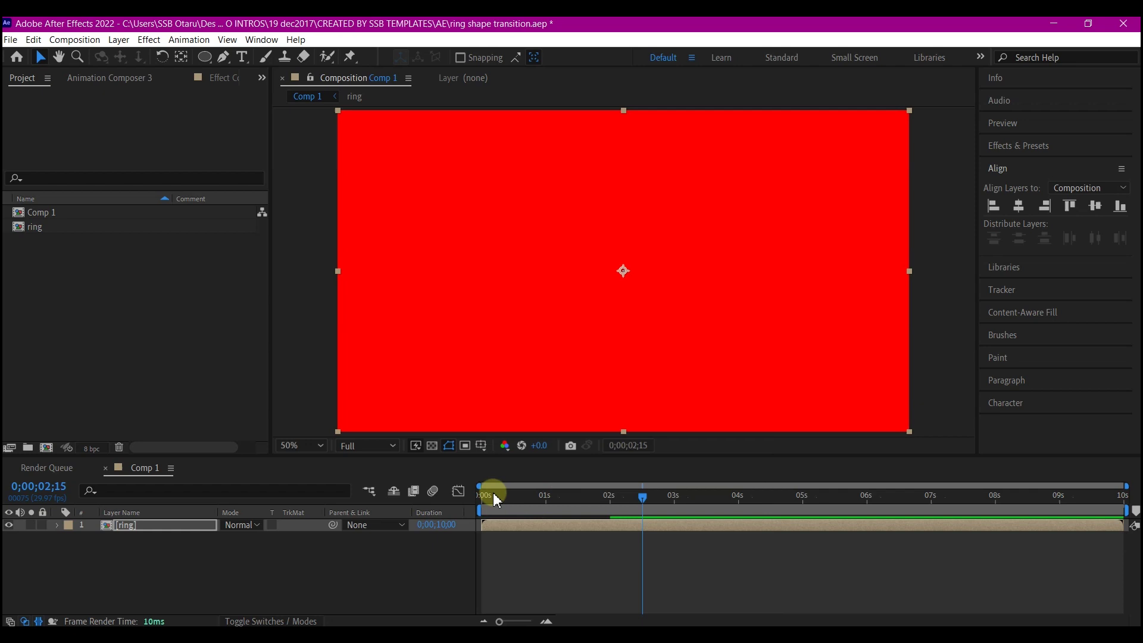
left_click(152, 527)
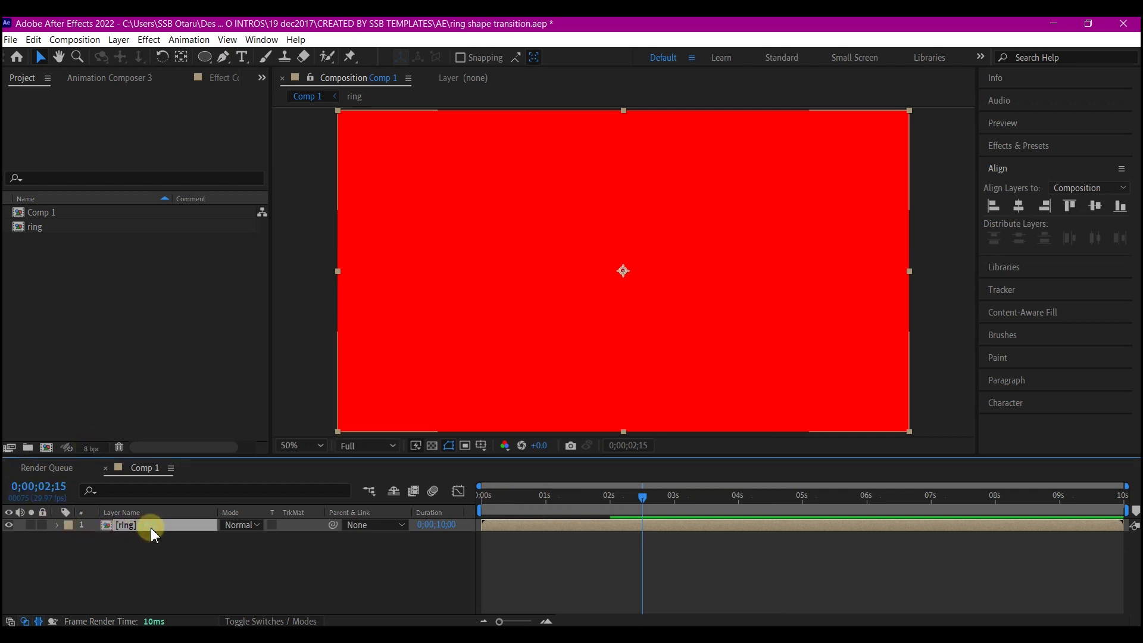
key("ctrl+d")
key("ctrl+d")
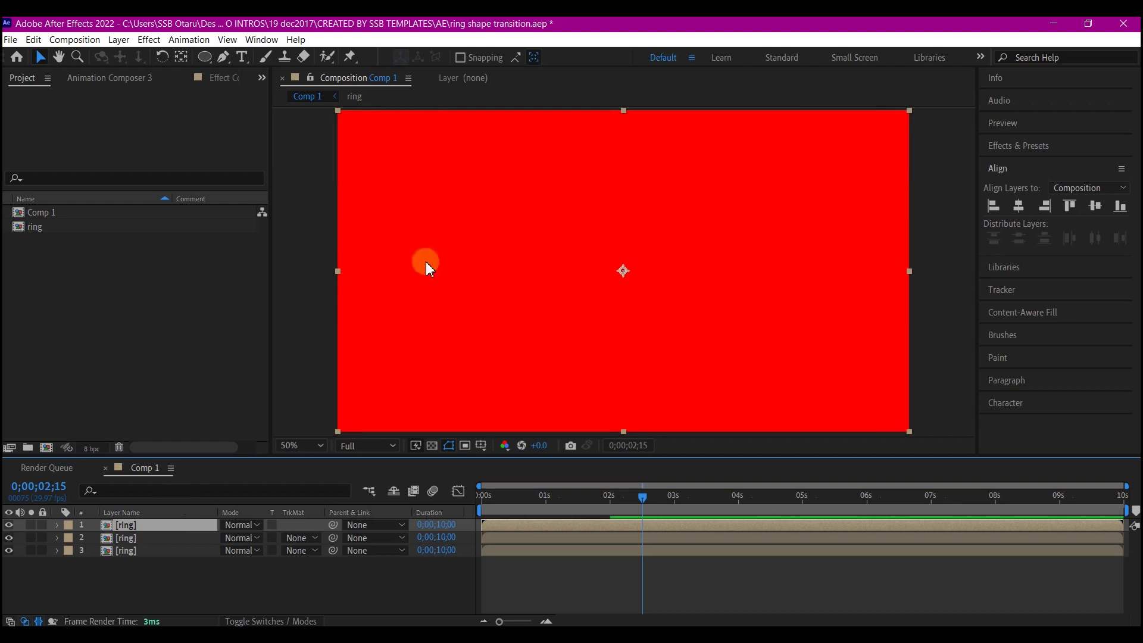
Step: Show the Effect Controls panel with the ring's Fill effect settings
left_click(263, 77)
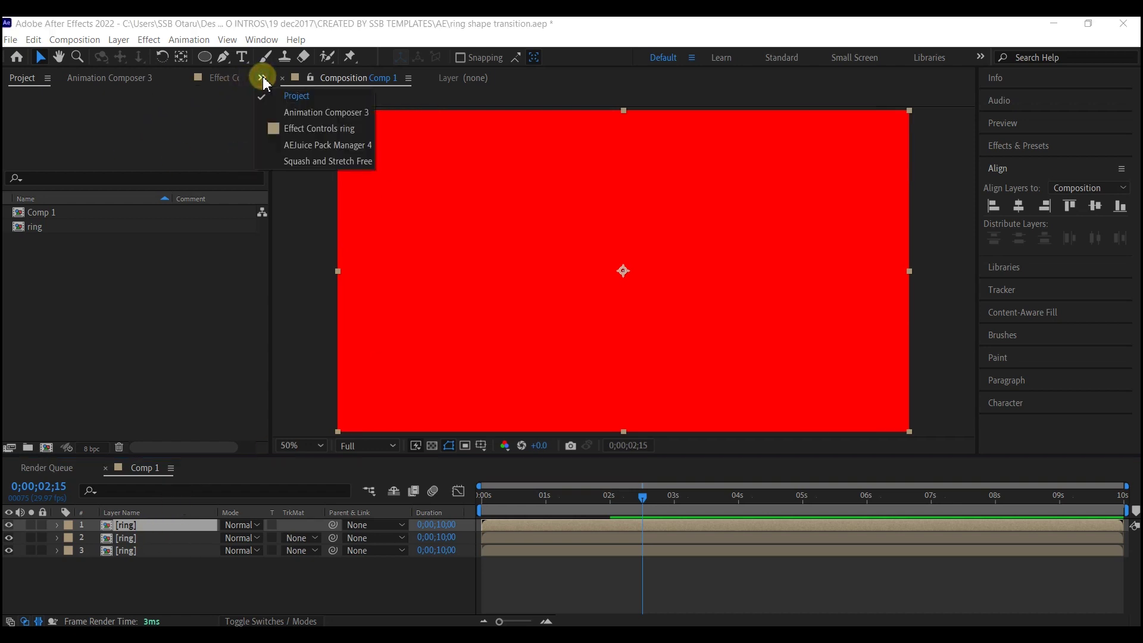
left_click(306, 130)
left_click(406, 323)
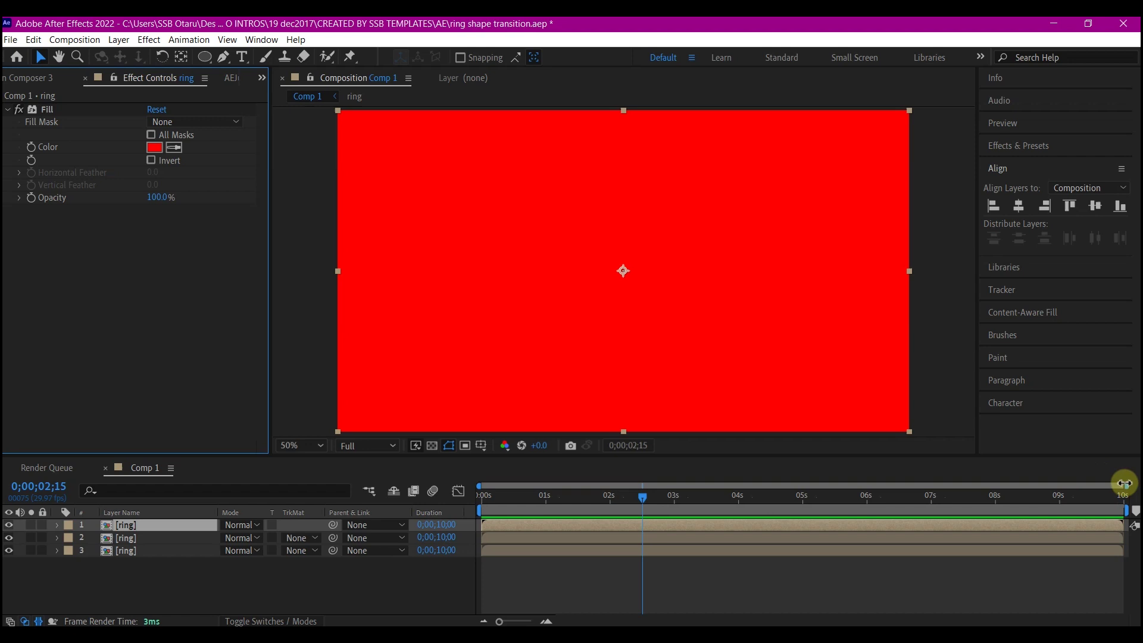
Step: Zoom into the Comp 1 timeline and shift the second ring copy a few frames later
left_click_drag(1123, 483, 639, 483)
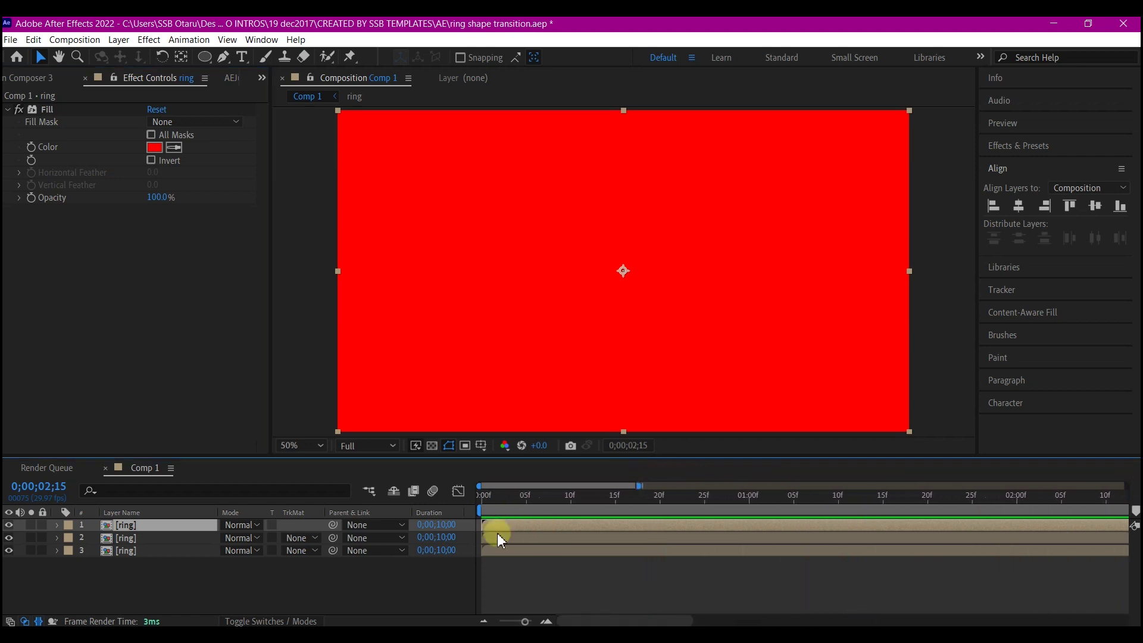
left_click(507, 537)
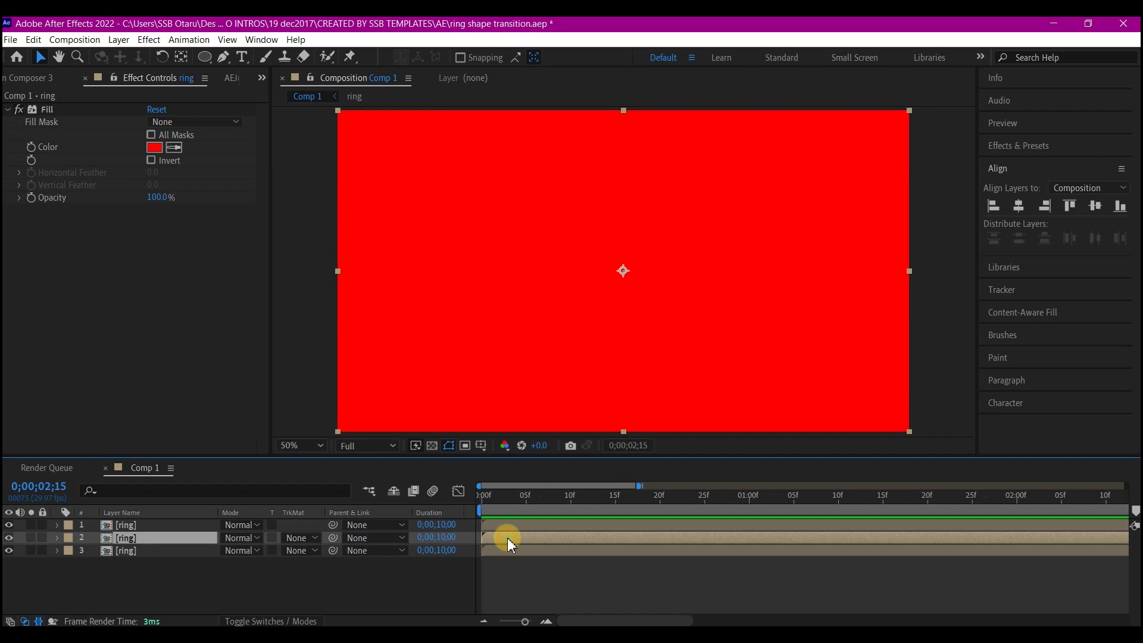
left_click_drag(507, 538, 530, 533)
left_click(541, 578)
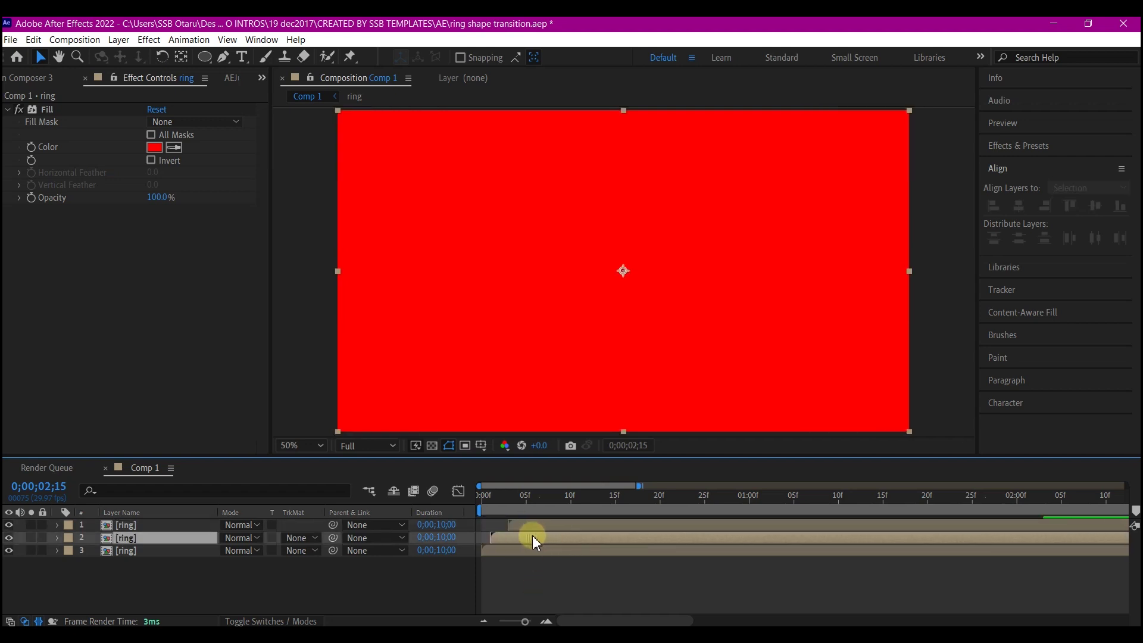
left_click(582, 527)
key("=")
left_click(553, 542)
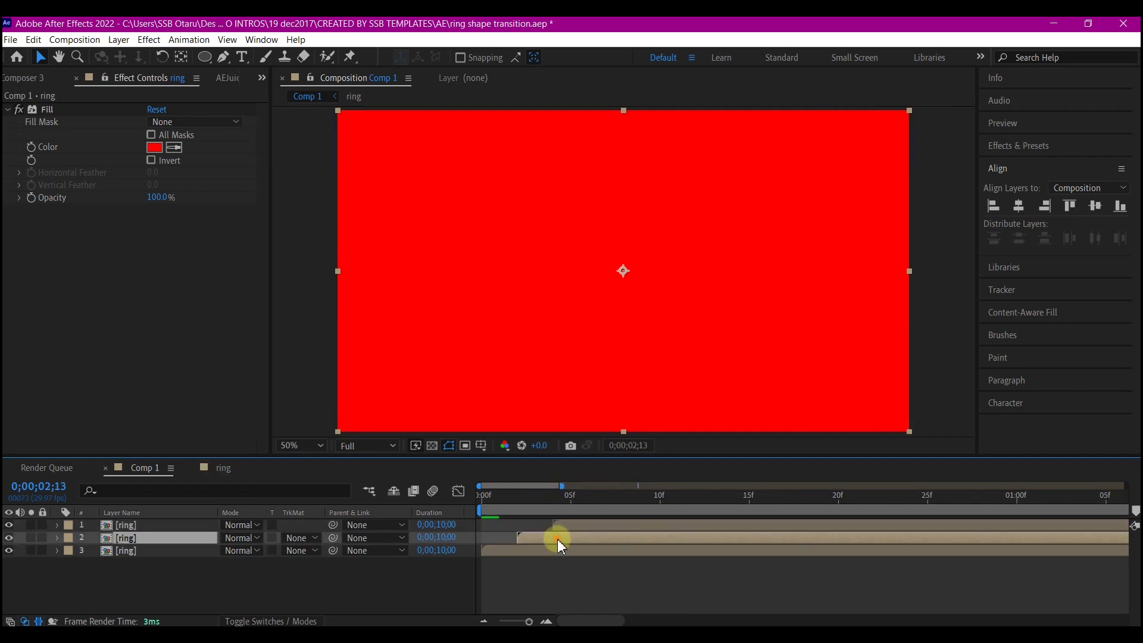
Step: Inside the ring pre-comp, delay Shape Layers 2–4 by a few frames
double_click(557, 538)
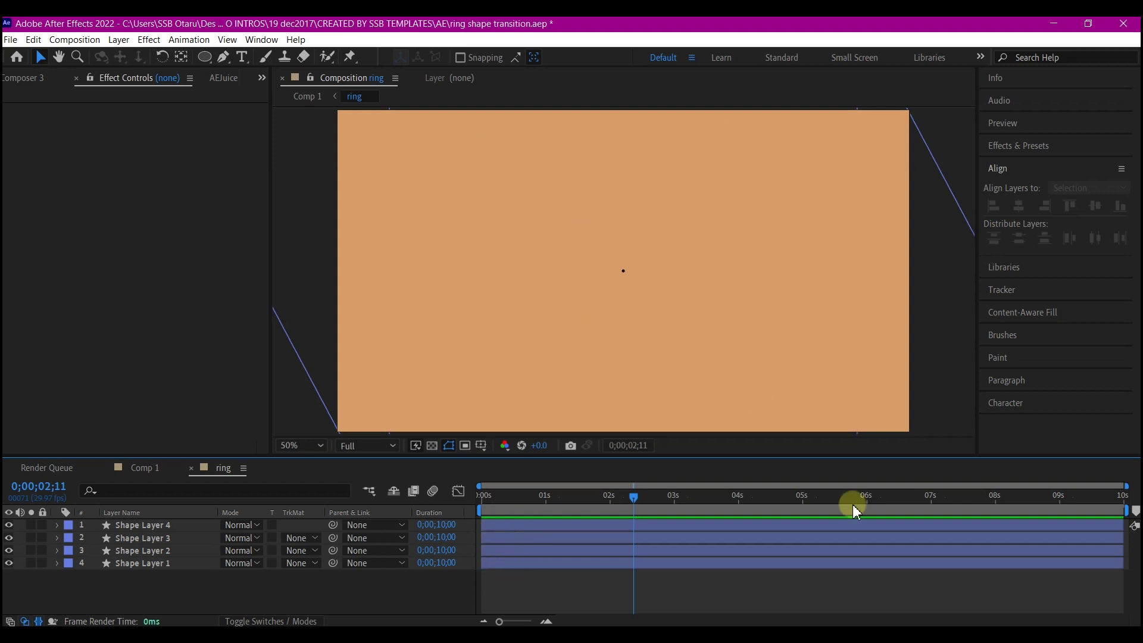
left_click_drag(1125, 485, 839, 486)
left_click(530, 550)
left_click(530, 527, "shift")
left_click_drag(530, 527, 613, 526)
left_click(535, 548, "ctrl")
left_click(587, 535, "ctrl")
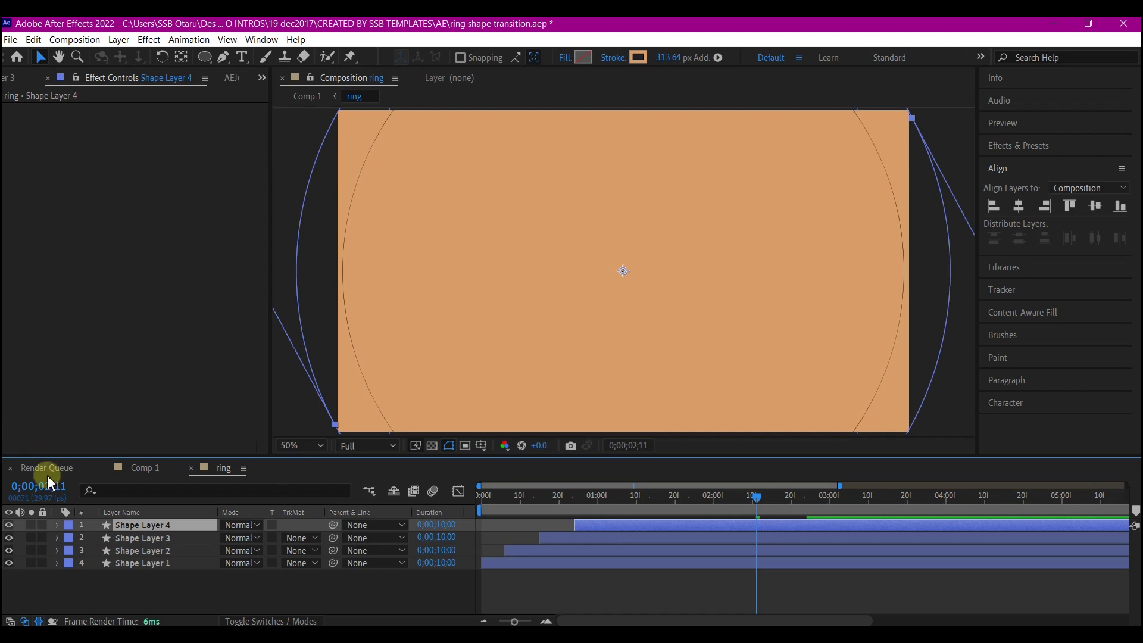
Step: In Comp 1 at frame 2, set the bottom ring copy's Fill colour to a muted green
left_click(149, 468)
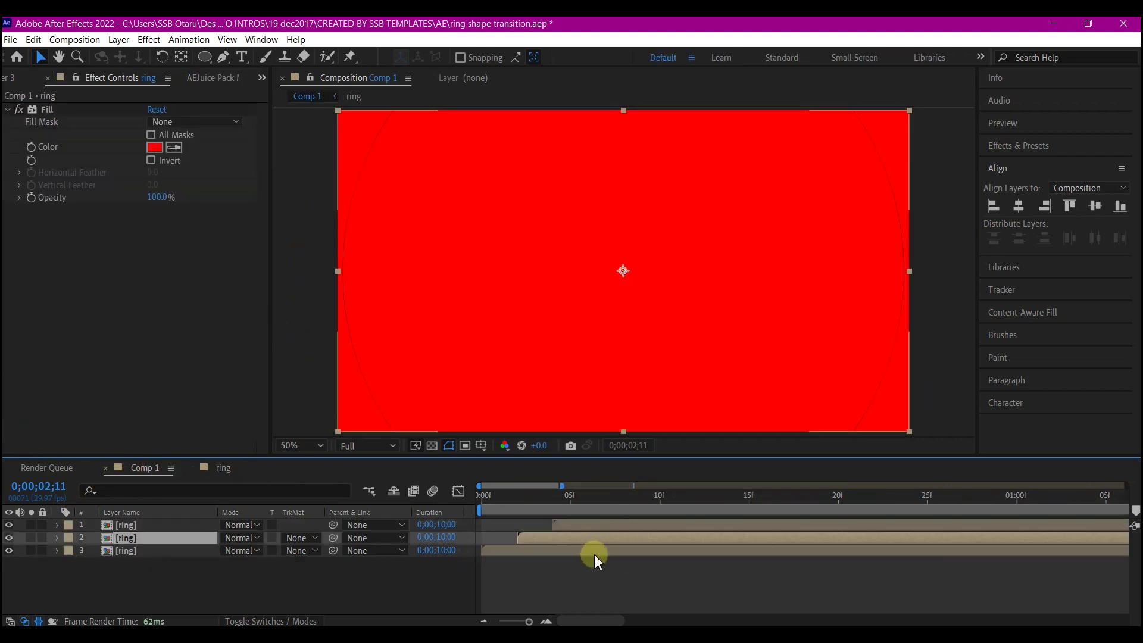
left_click(491, 496)
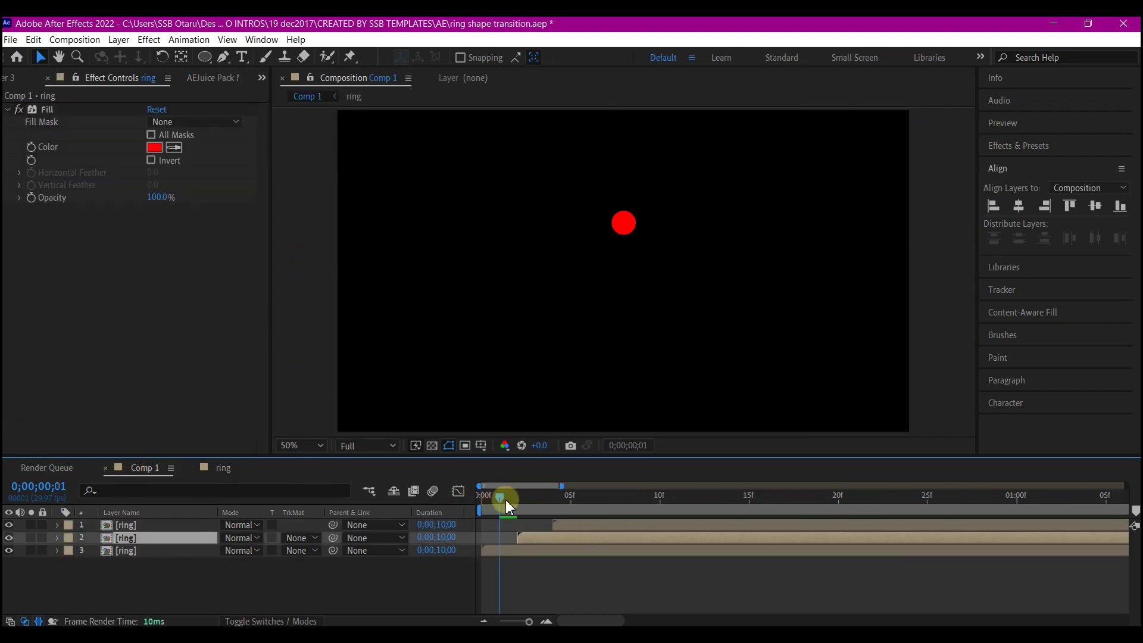
left_click_drag(505, 501, 517, 513)
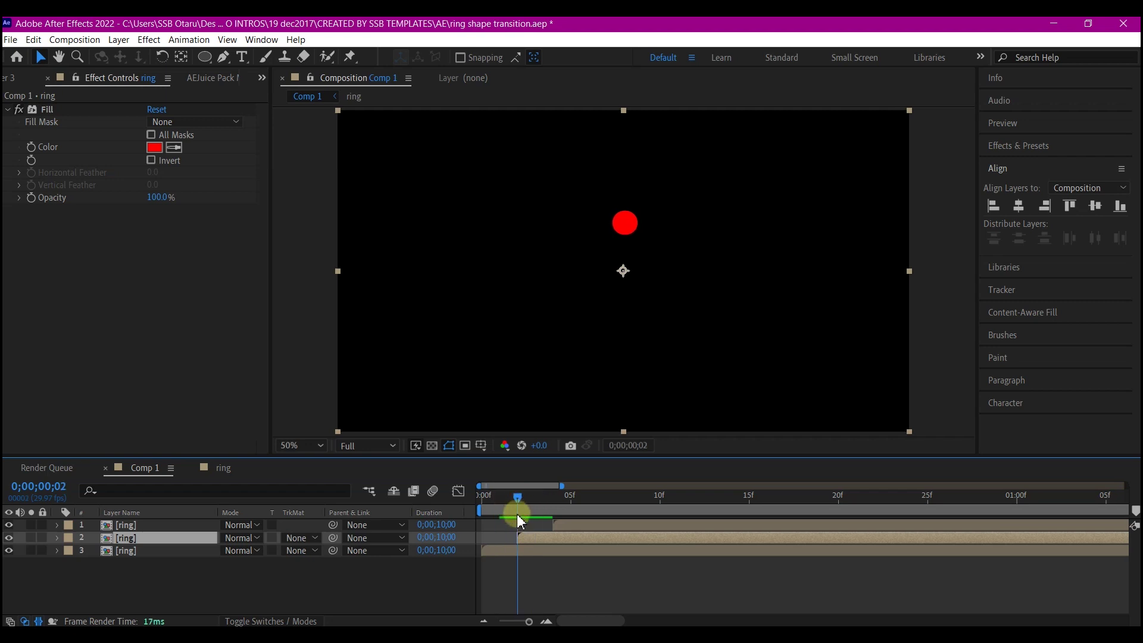
left_click(516, 548)
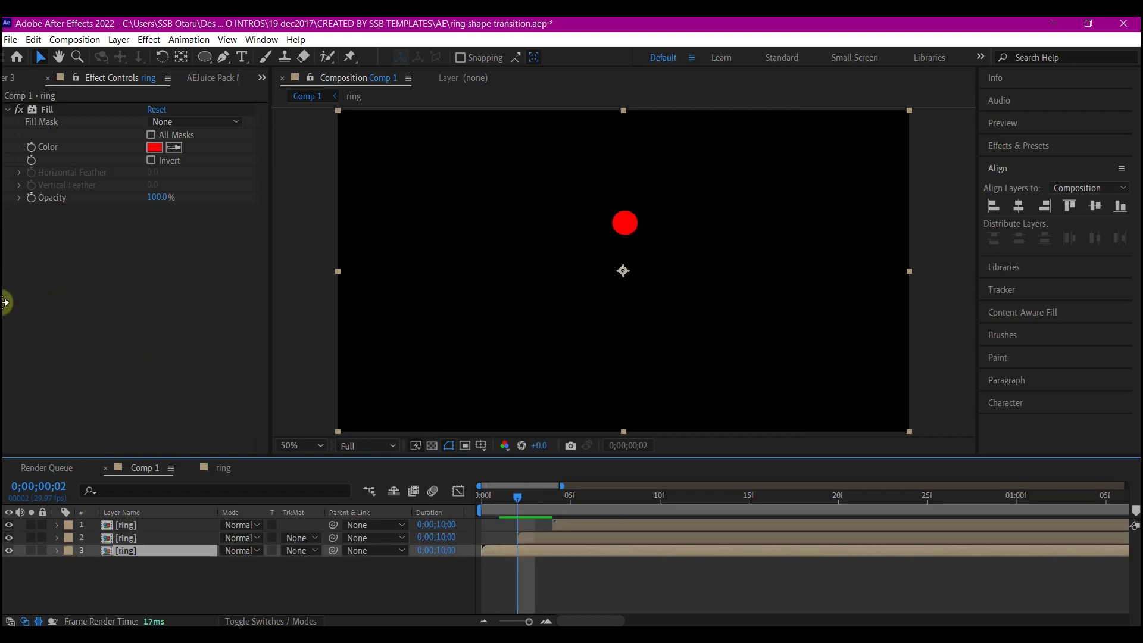
left_click(154, 149)
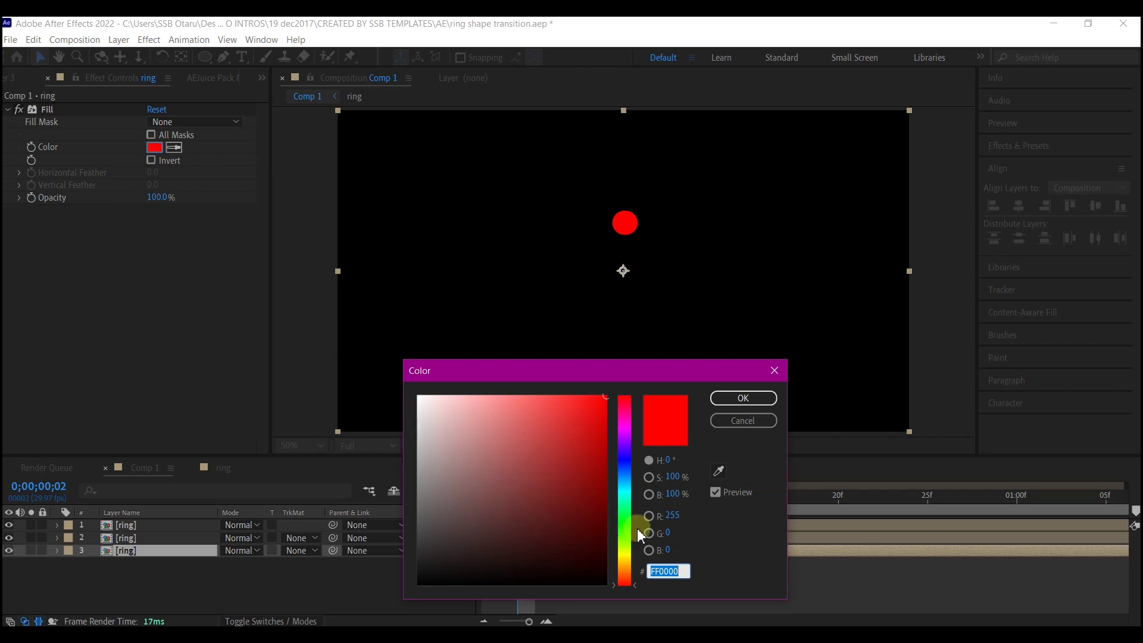
left_click(624, 517)
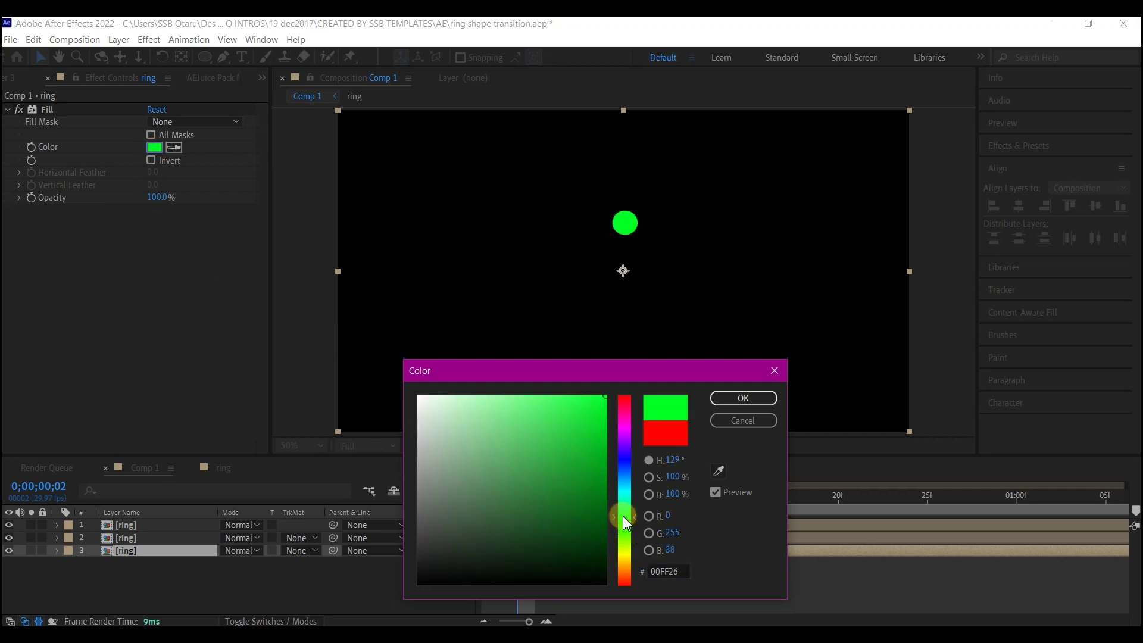
left_click(543, 439)
left_click(743, 398)
Step: Make the middle ring's Fill purple, then scrub through to preview the staggered coloured rings
left_click(545, 537)
key("Page_Down")
key("Page_Down")
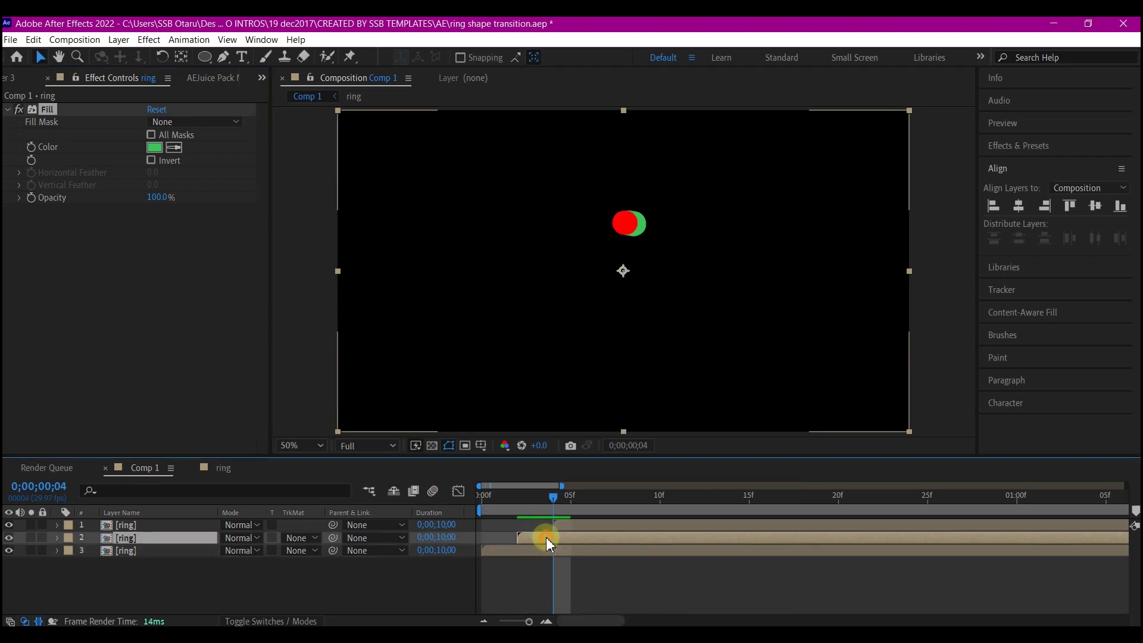
left_click(154, 147)
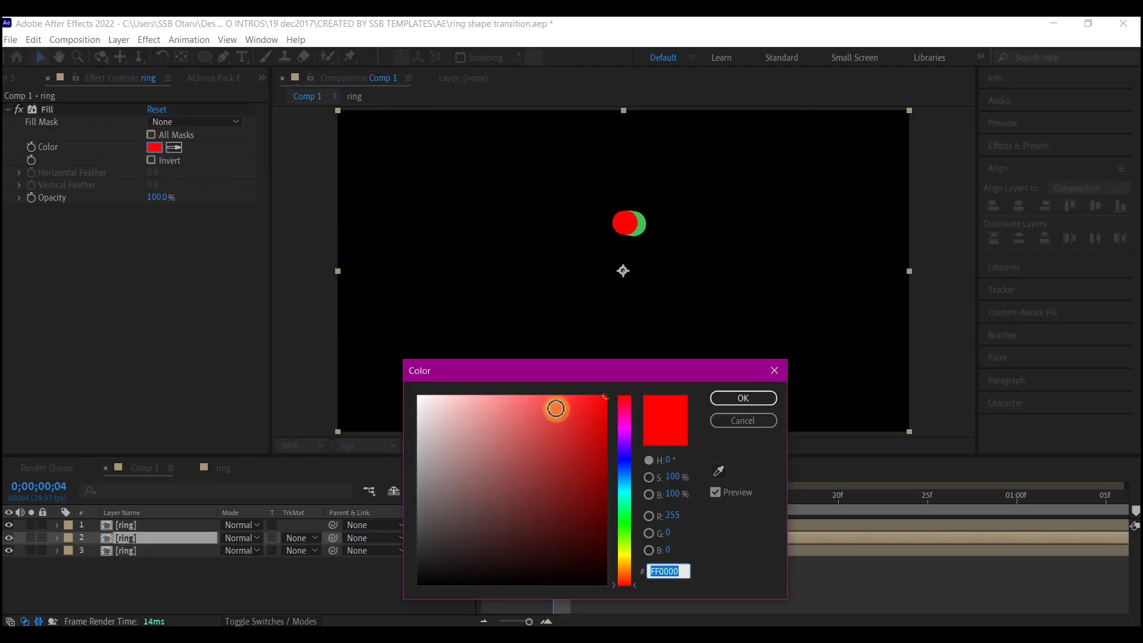
left_click_drag(627, 479, 625, 448)
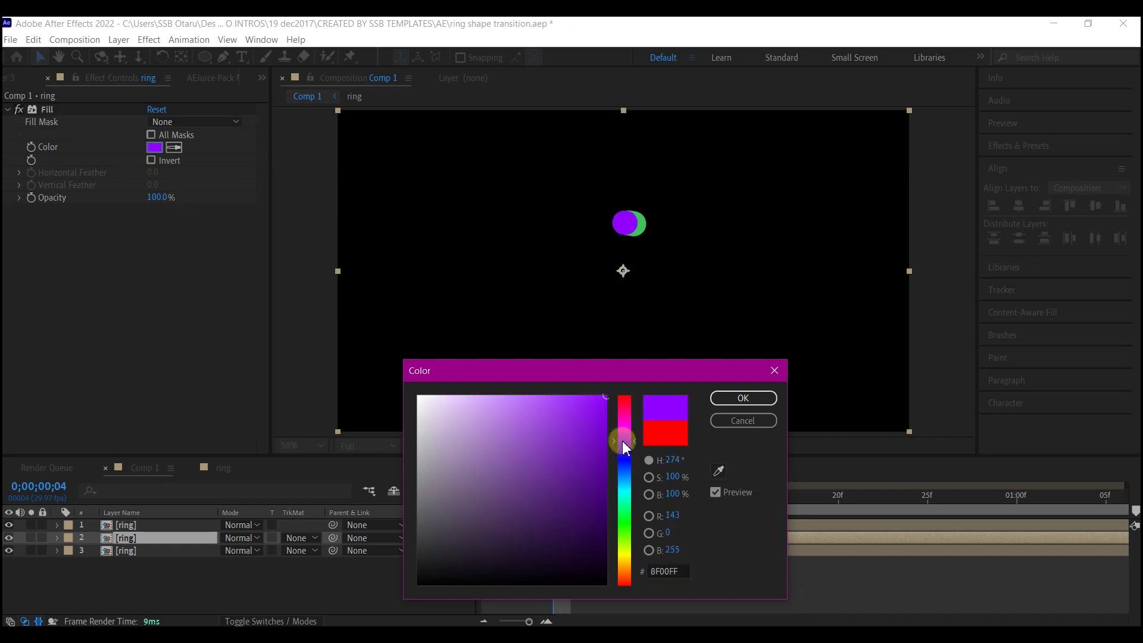
left_click(745, 404)
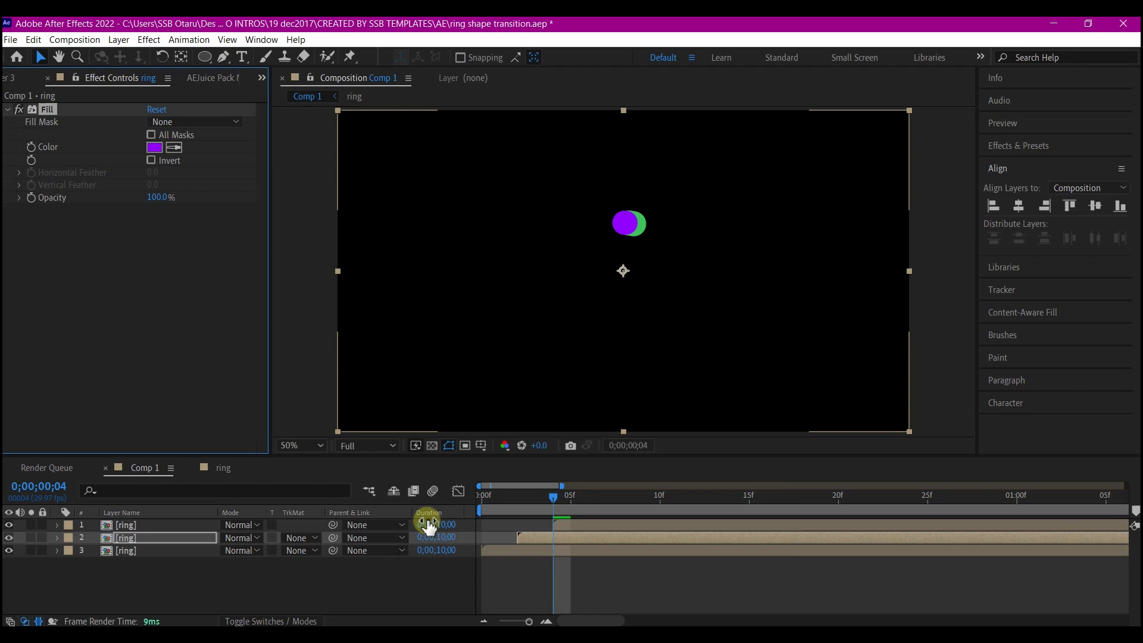
left_click(585, 524)
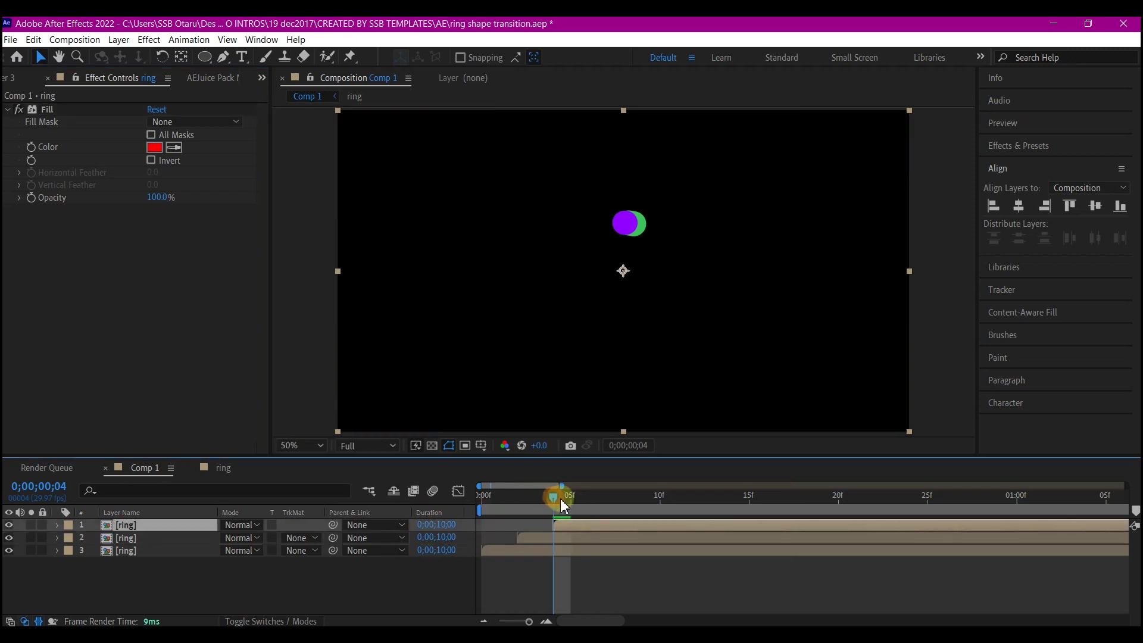
left_click_drag(563, 505, 1035, 494)
Step: Save the project with Ctrl+S and bring the Project panel to the front of its group
left_click(748, 540)
key("ctrl+s")
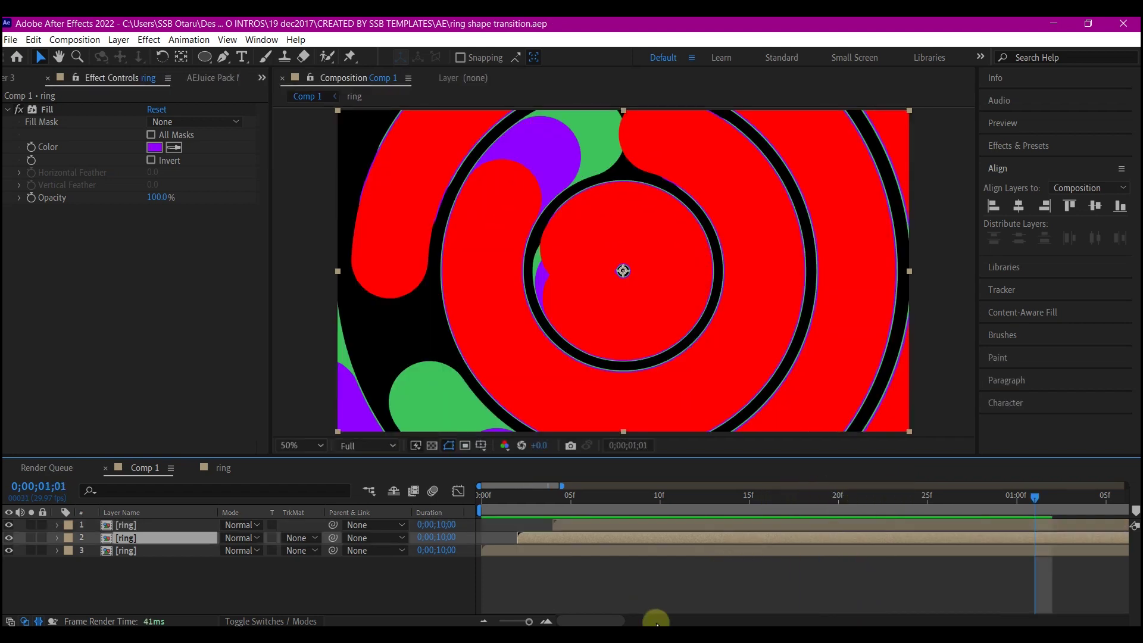
left_click(262, 79)
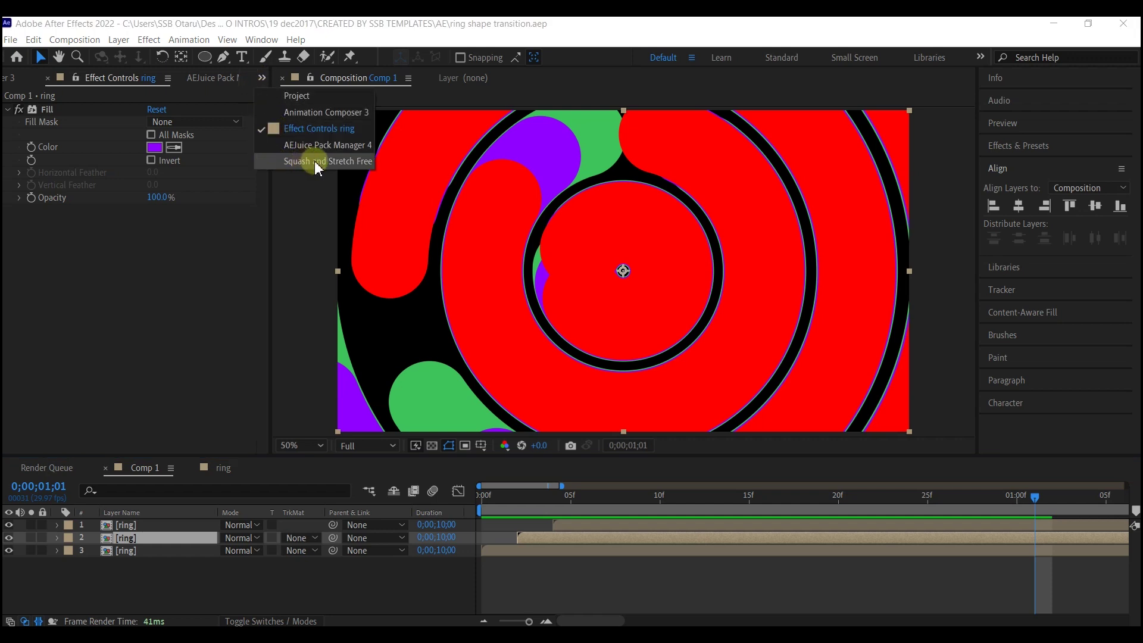
left_click(298, 96)
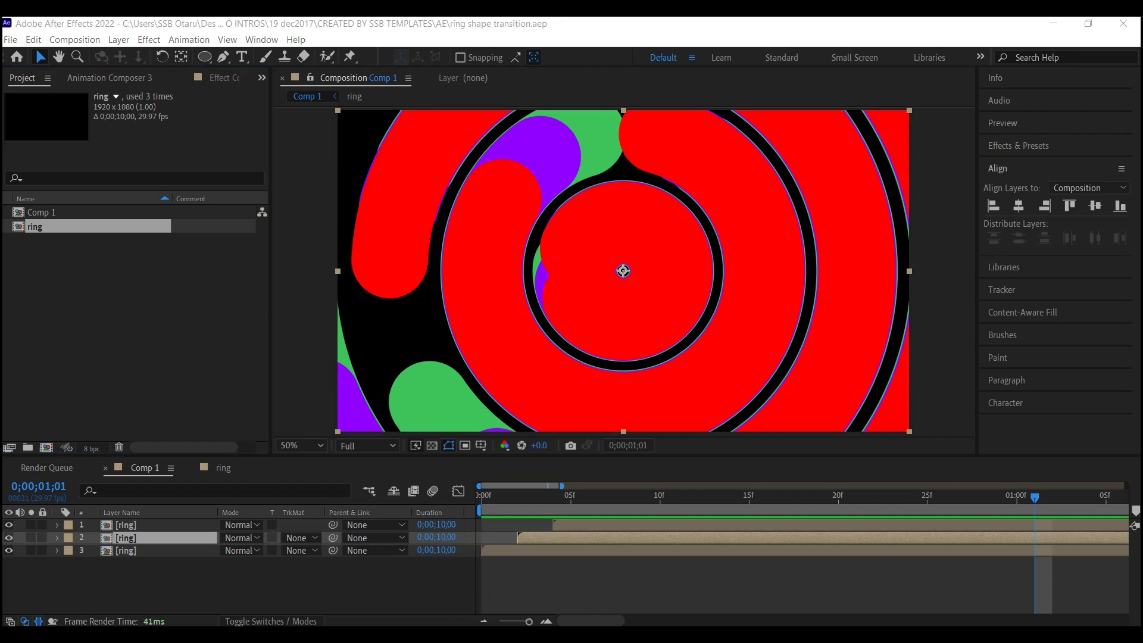
Step: Import the man-in-suit and woman-in-pink photos from the model photos folder into the Project panel
mouse_move(309, 618)
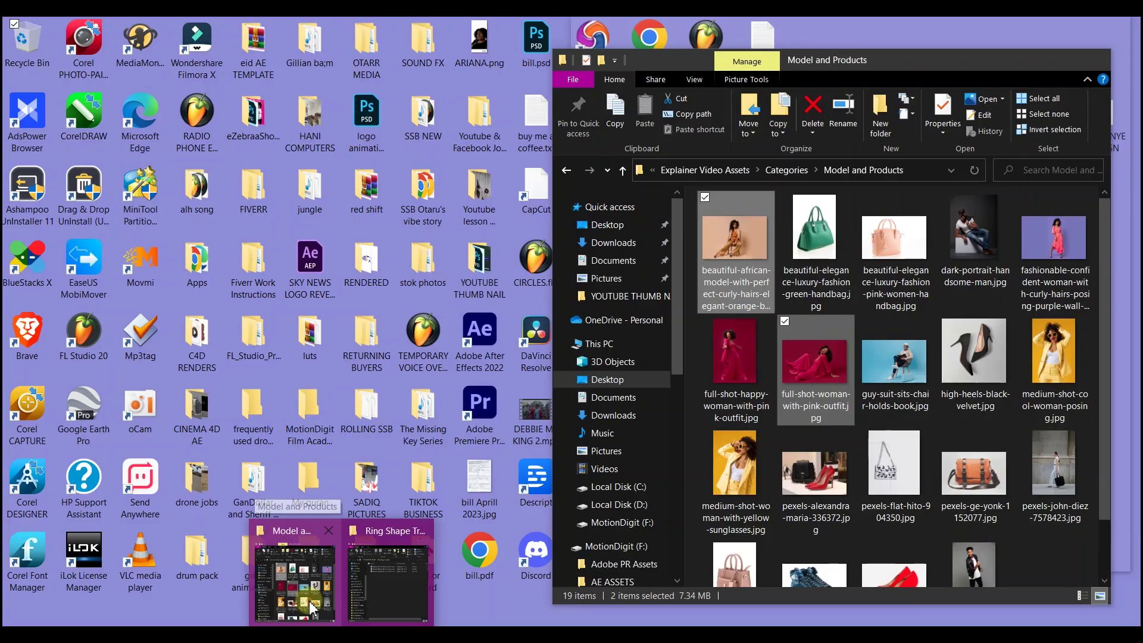
left_click(310, 605)
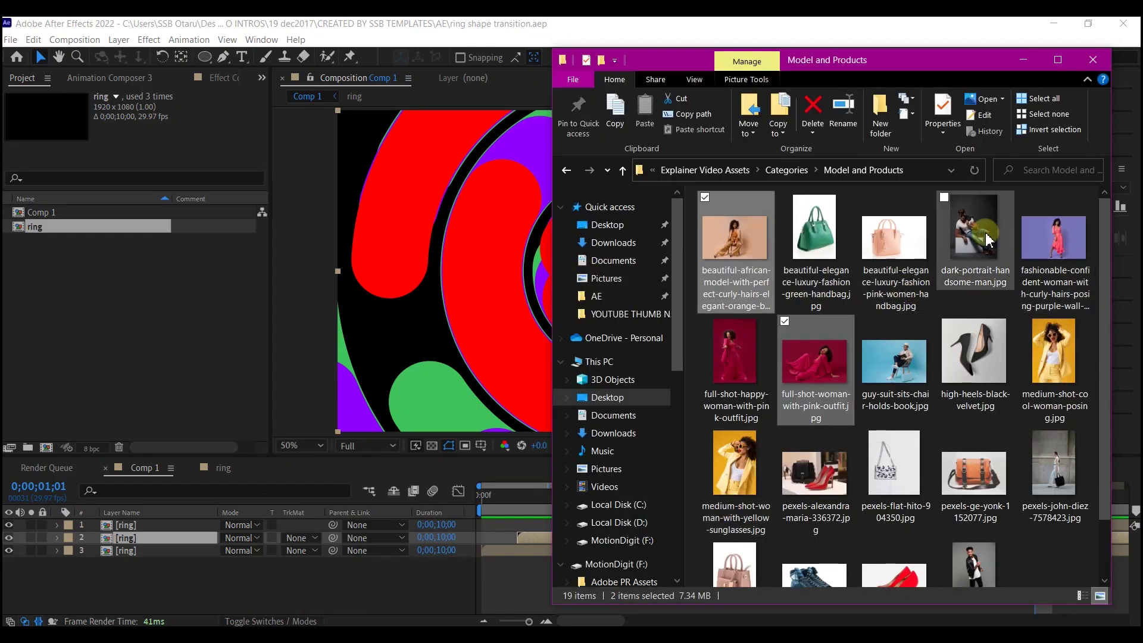
left_click(906, 369)
left_click(1053, 238, "ctrl")
left_click_drag(1053, 238, 81, 316)
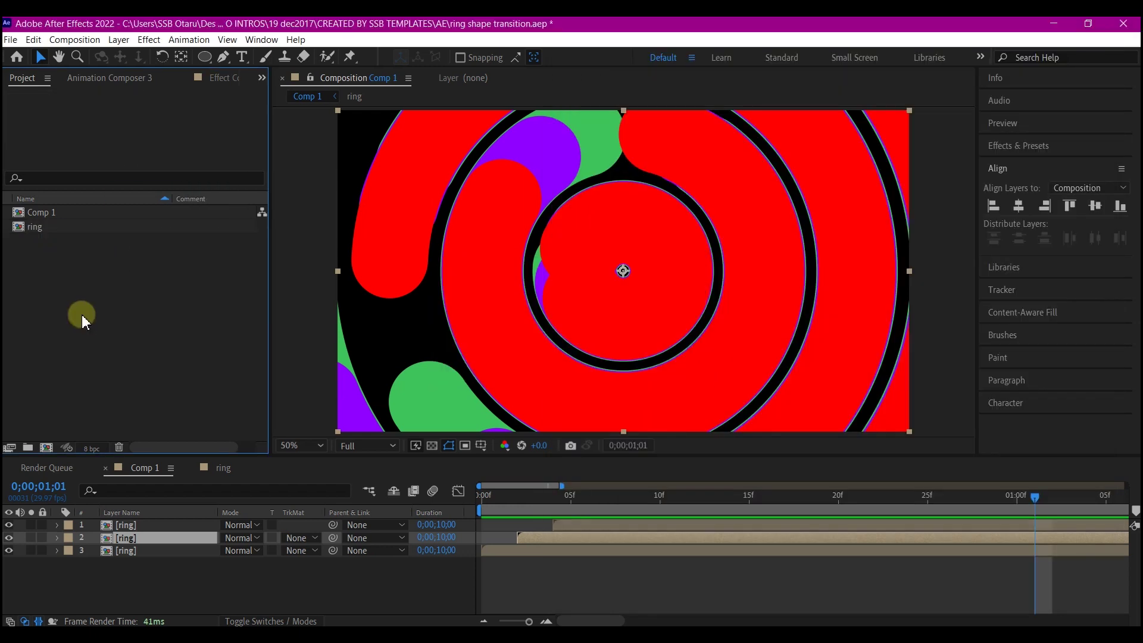
Step: Place both photos into Comp 1 below the rings and hide all three ring layers
left_click_drag(45, 226, 110, 592)
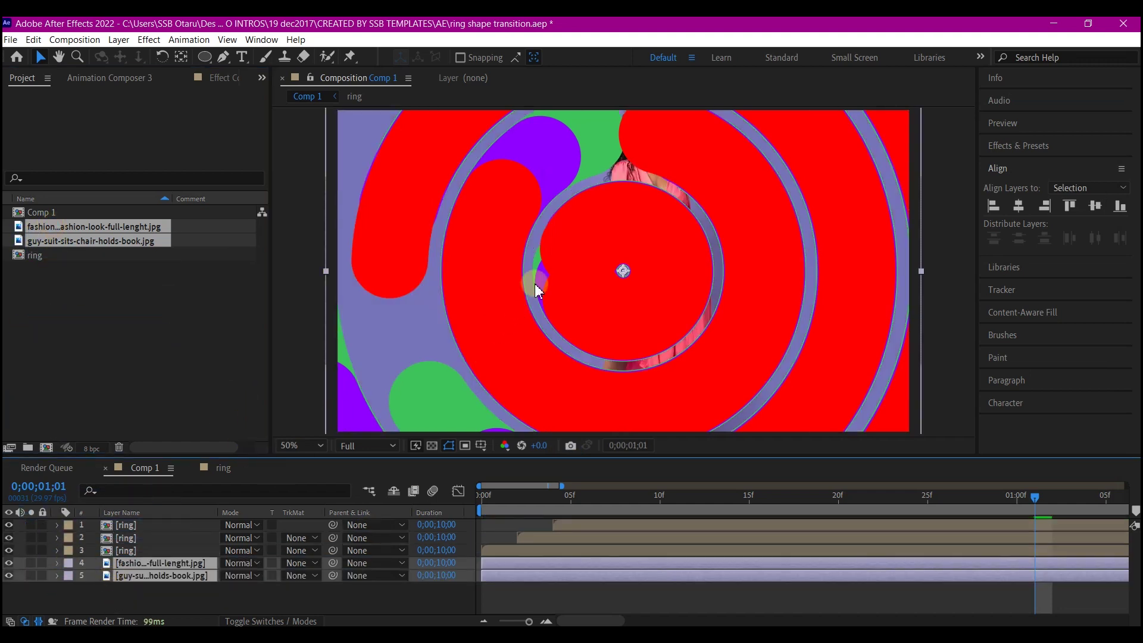
key("comma")
key("comma")
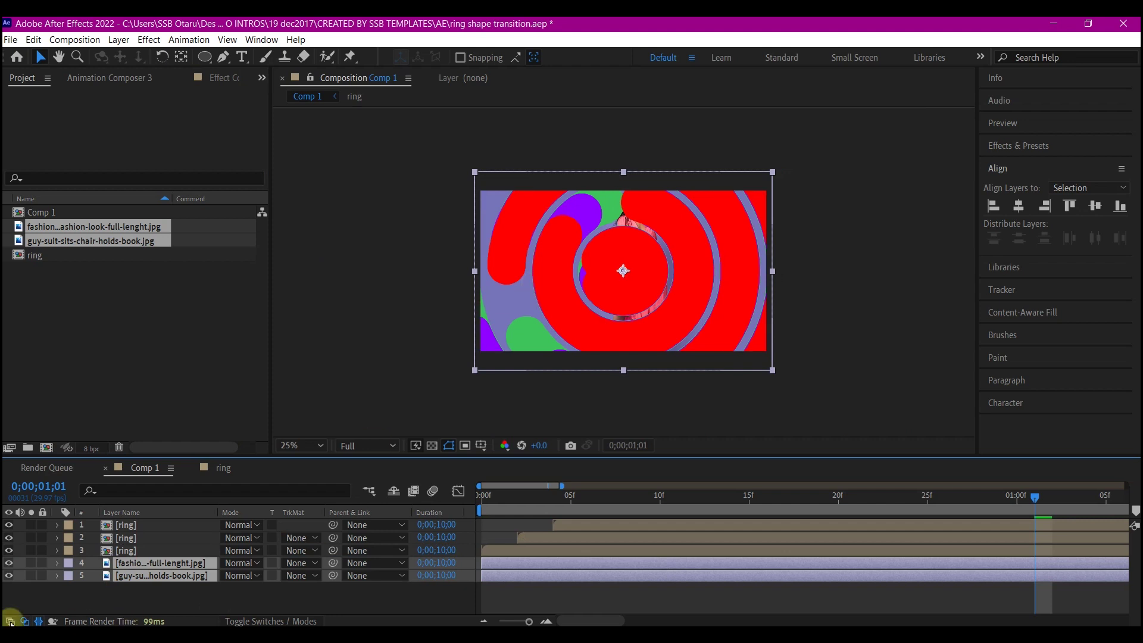
left_click(126, 523)
left_click(131, 550, "shift")
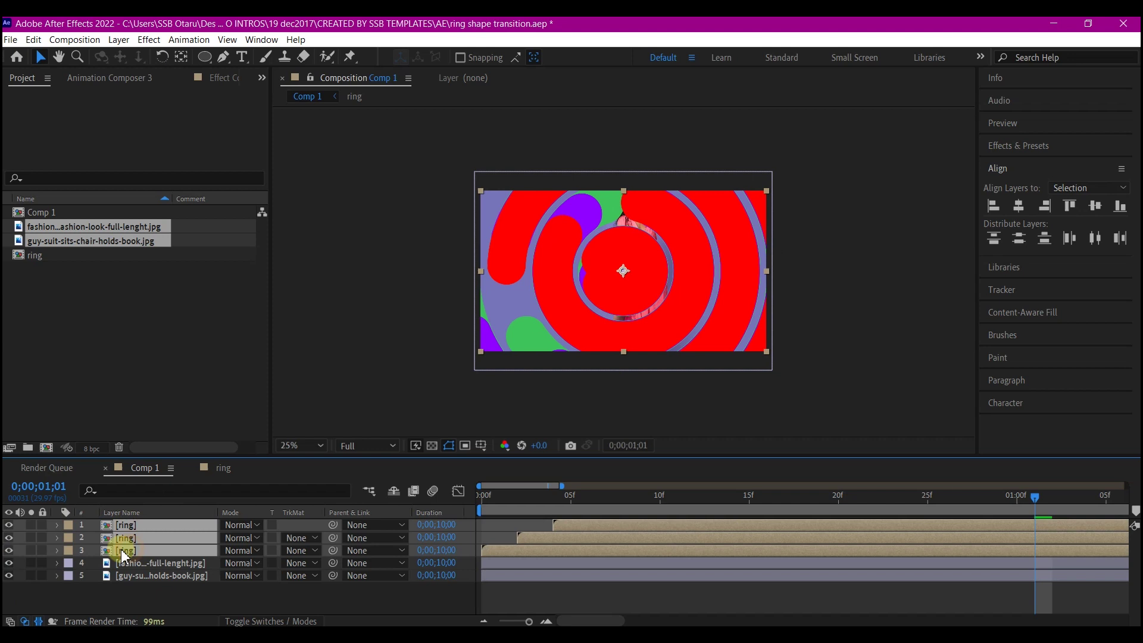
left_click_drag(9, 525, 8, 550)
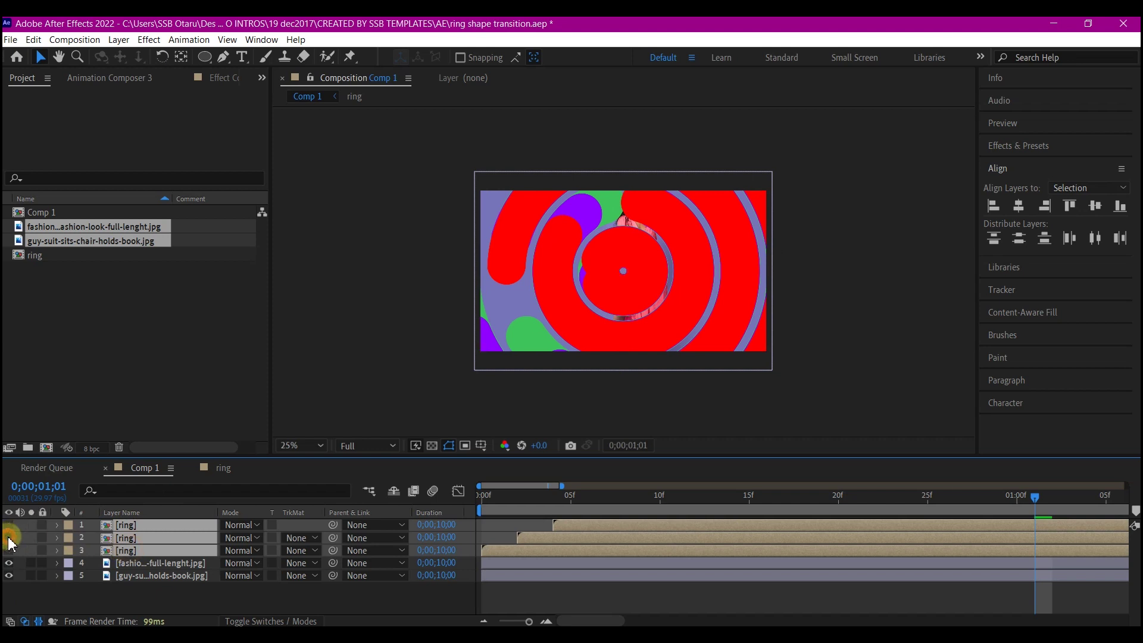
left_click(70, 586)
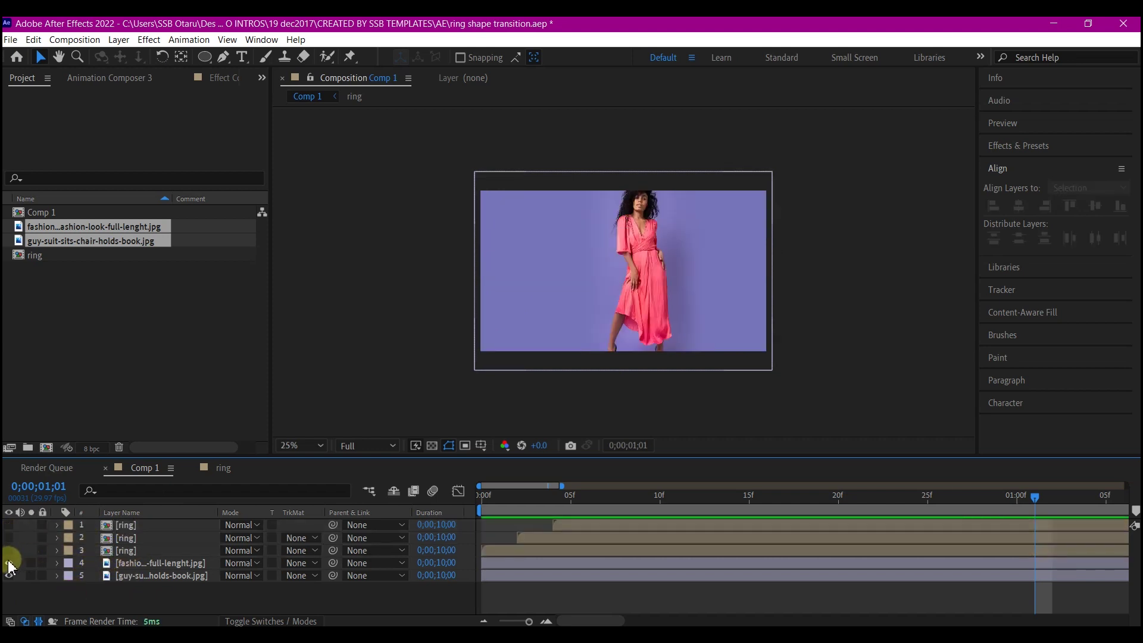
Step: Reveal the photos' Position values and move the woman's photo up to layer 2, under the top ring
left_click(161, 562)
left_click(161, 574, "ctrl")
key("p")
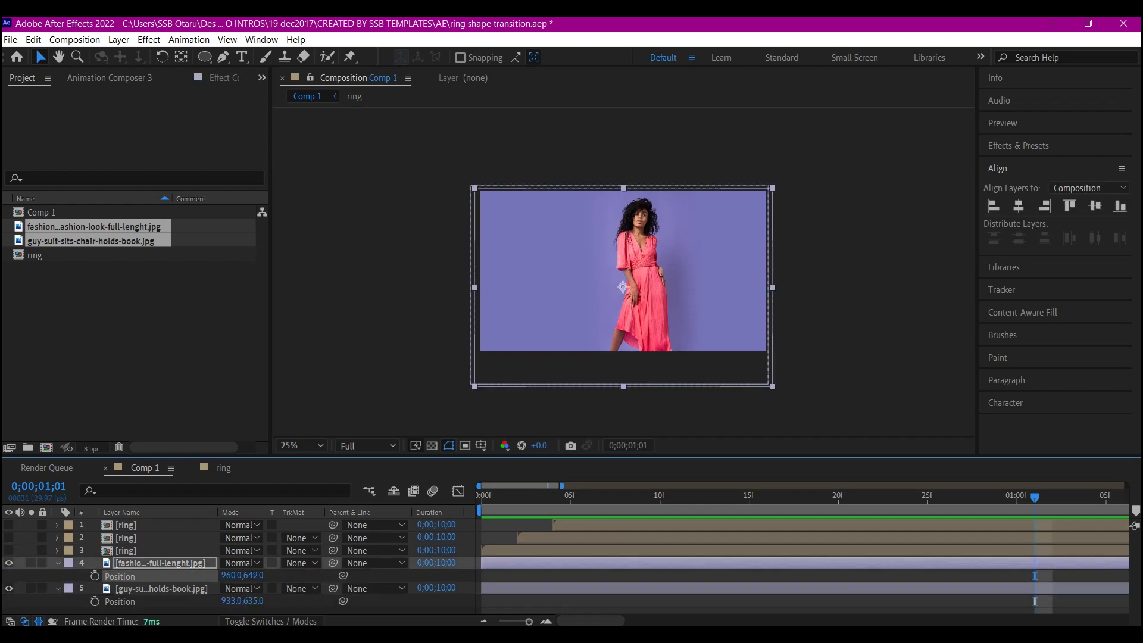
left_click(119, 562)
left_click(552, 549)
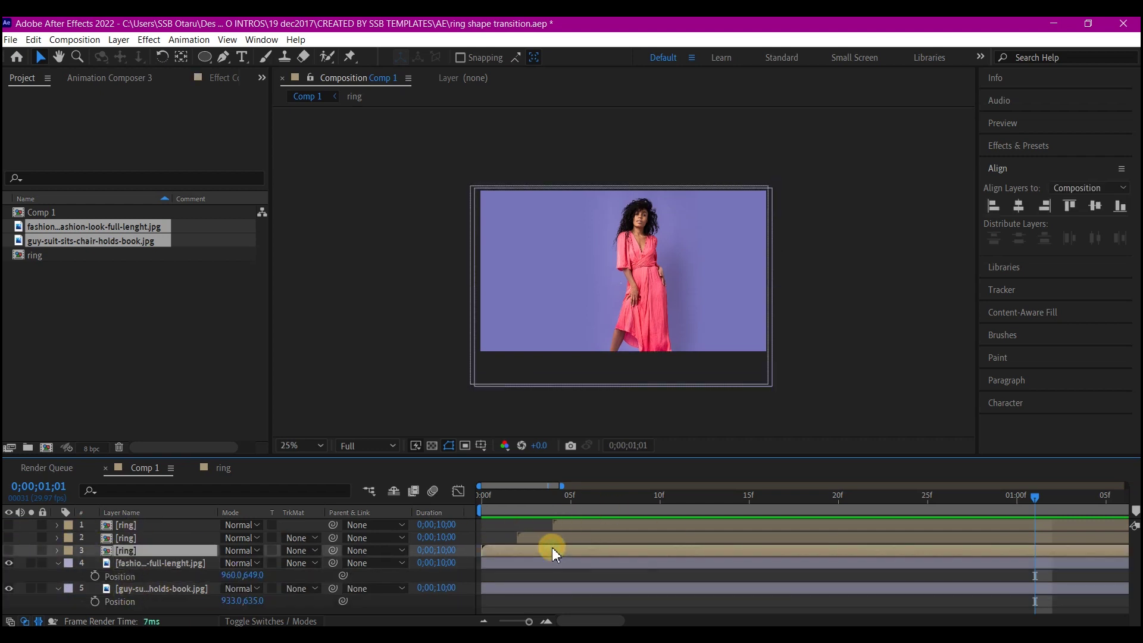
left_click(574, 537, "ctrl")
left_click(591, 524, "ctrl")
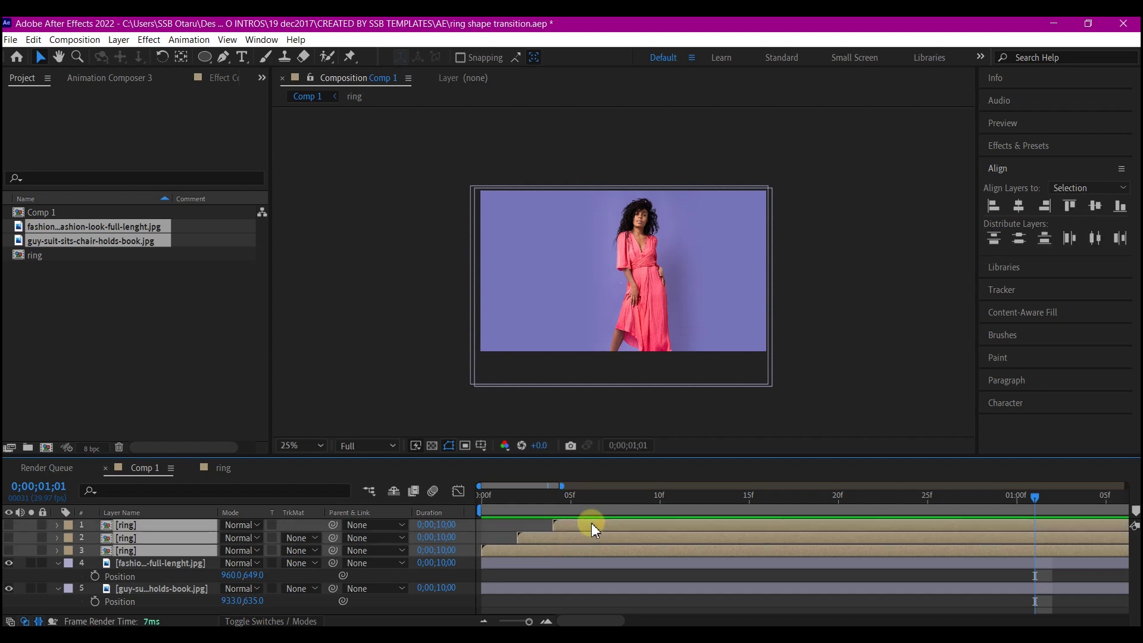
left_click_drag(562, 483, 1125, 485)
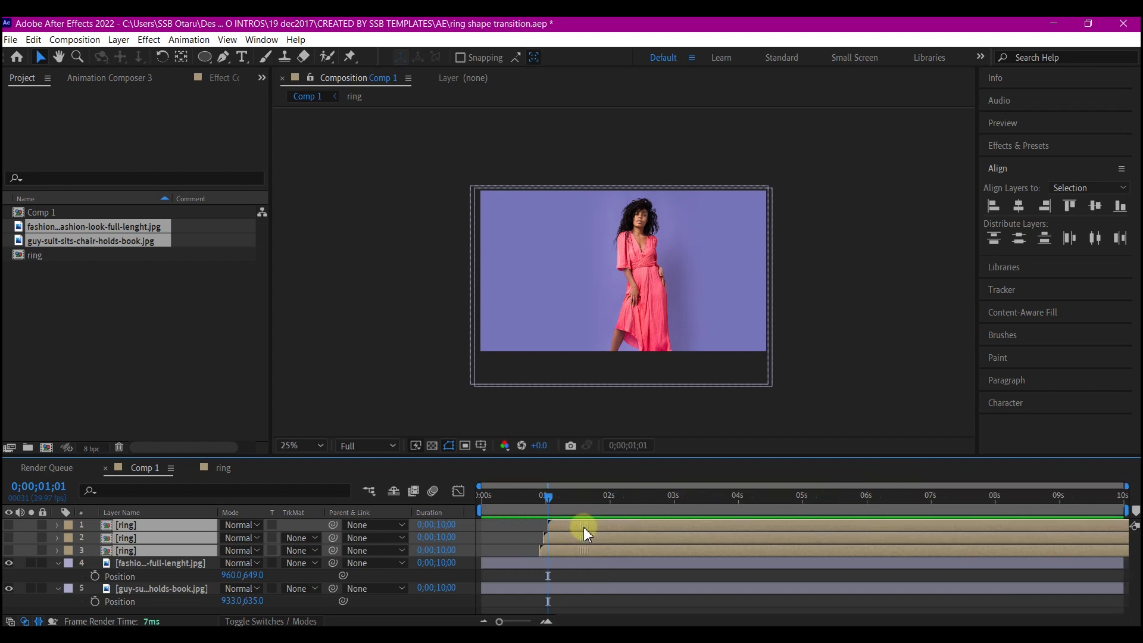
left_click(524, 573)
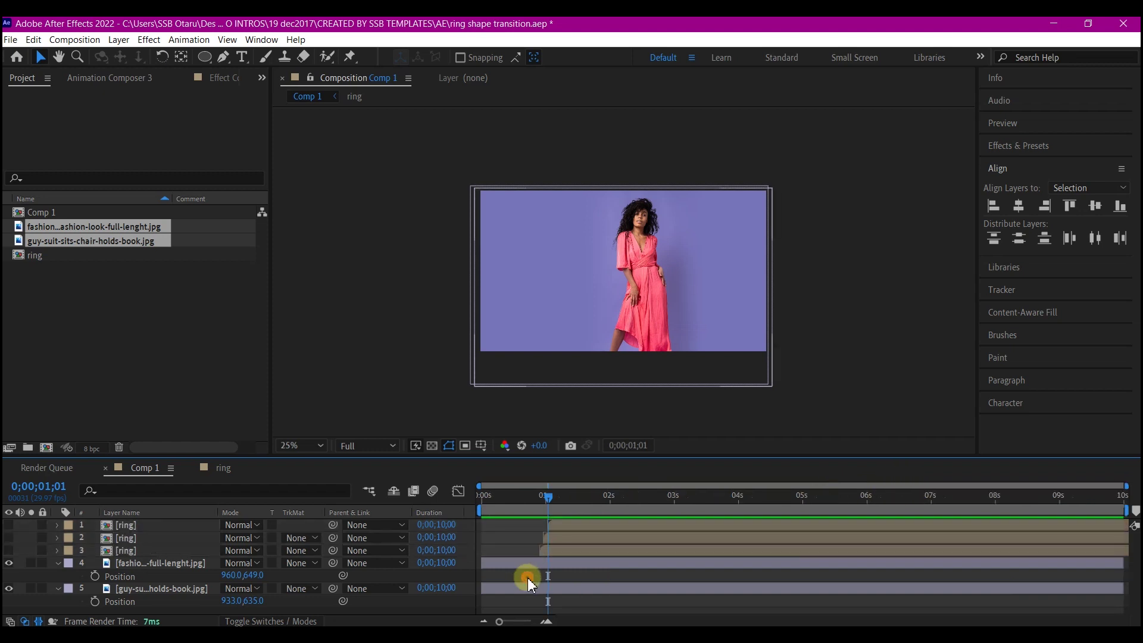
left_click(138, 565)
left_click_drag(140, 568, 154, 537)
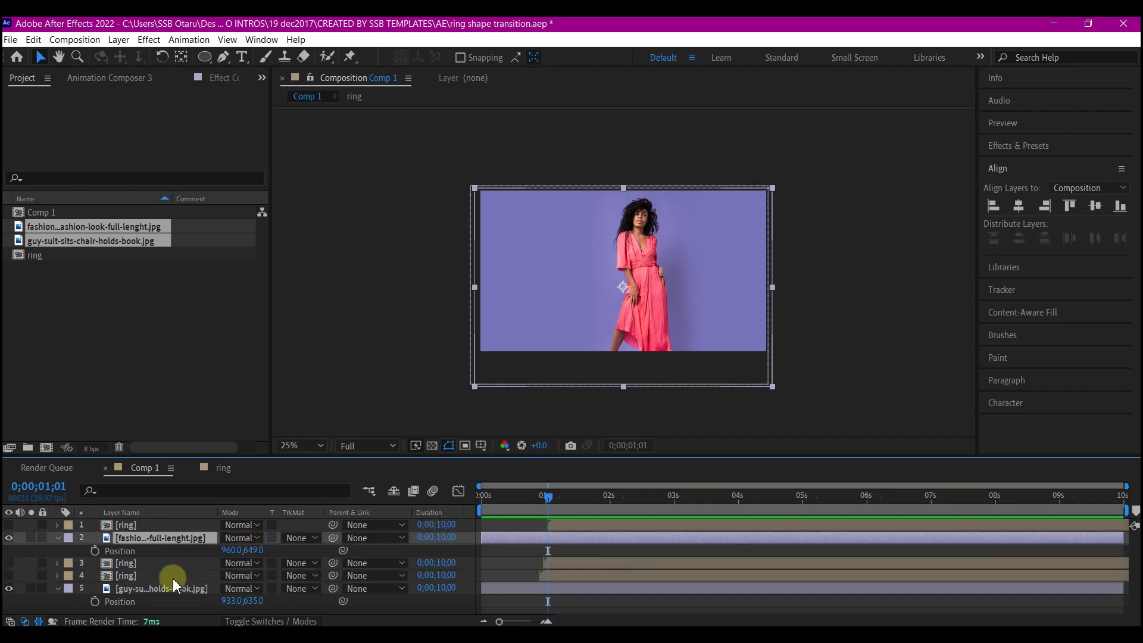
Step: Set the pink-dress photo's track matte to Alpha Matte 'ring' and preview the wipe from 3 seconds
left_click(297, 538)
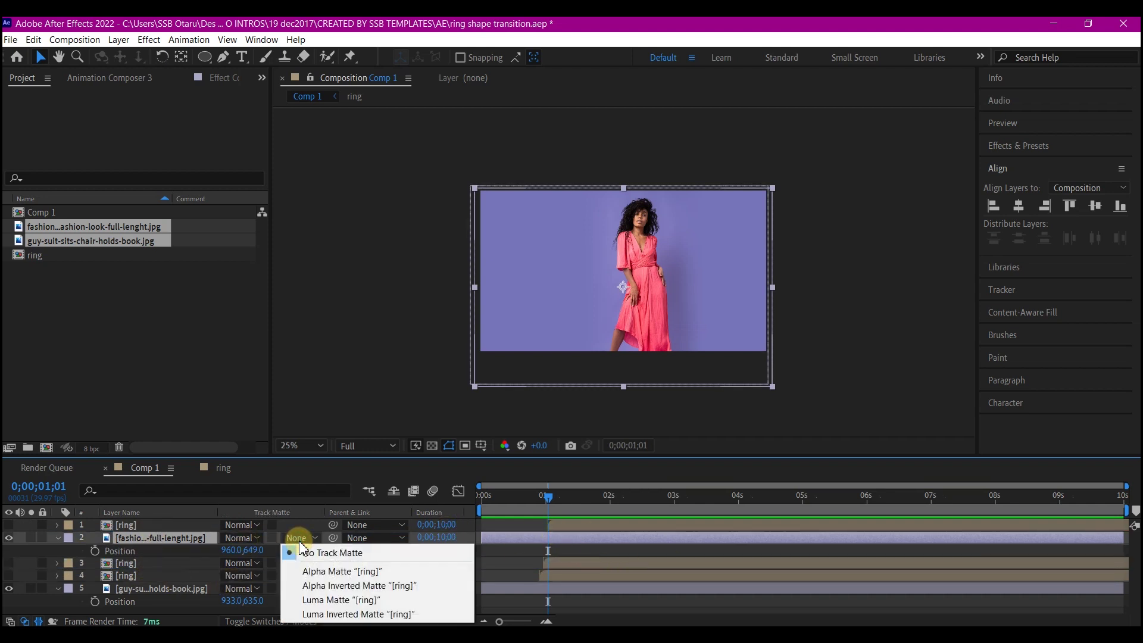
left_click(337, 570)
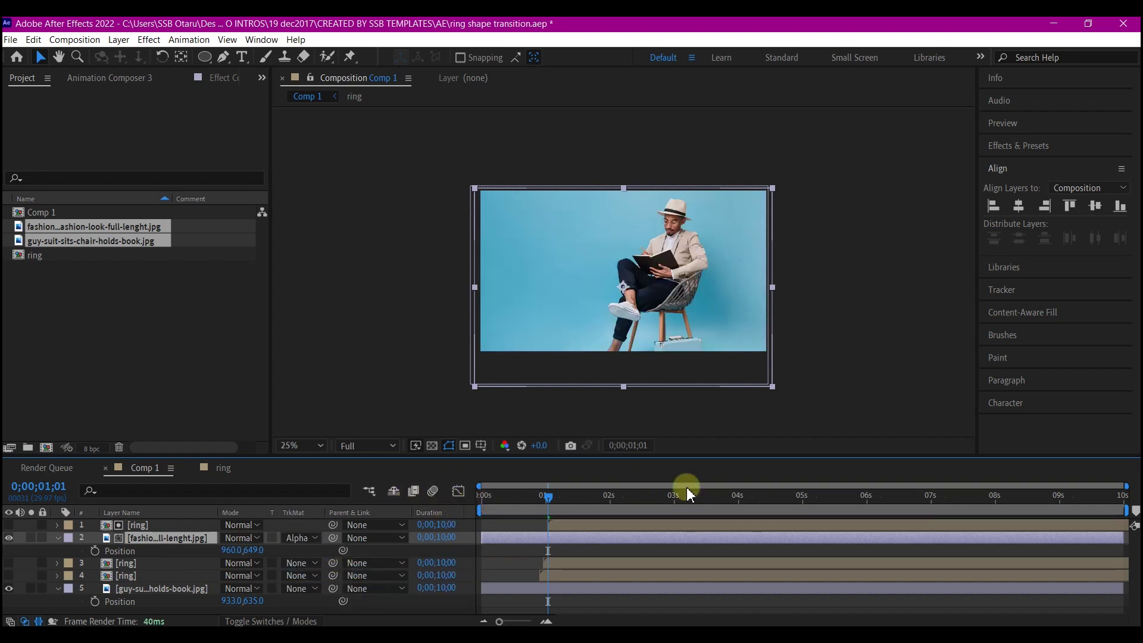
left_click_drag(687, 493, 756, 508)
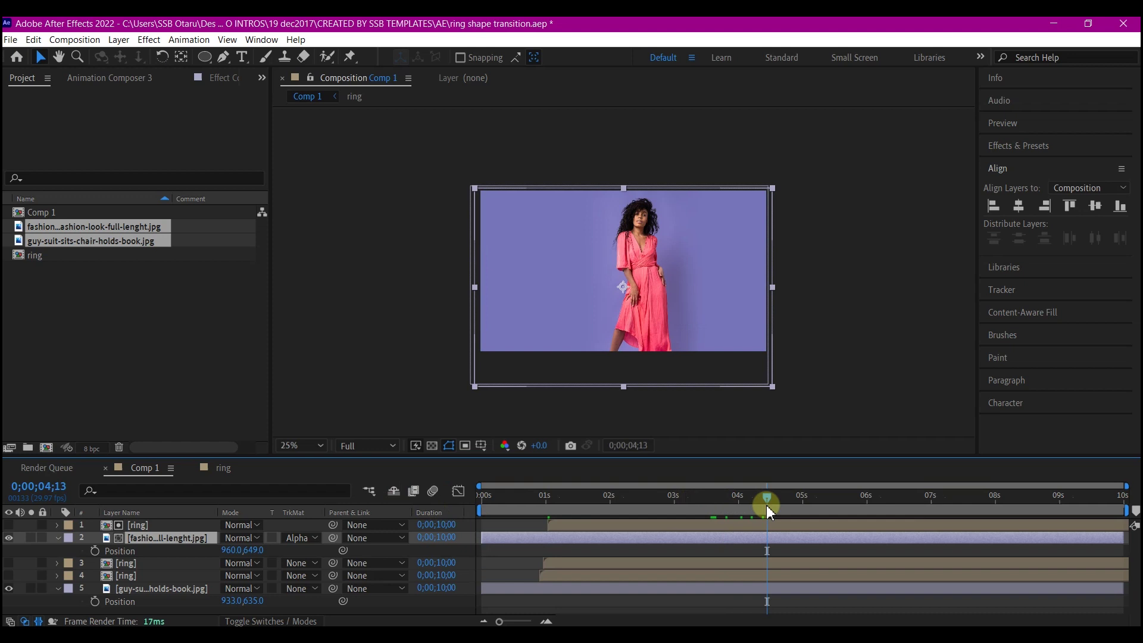
key("space")
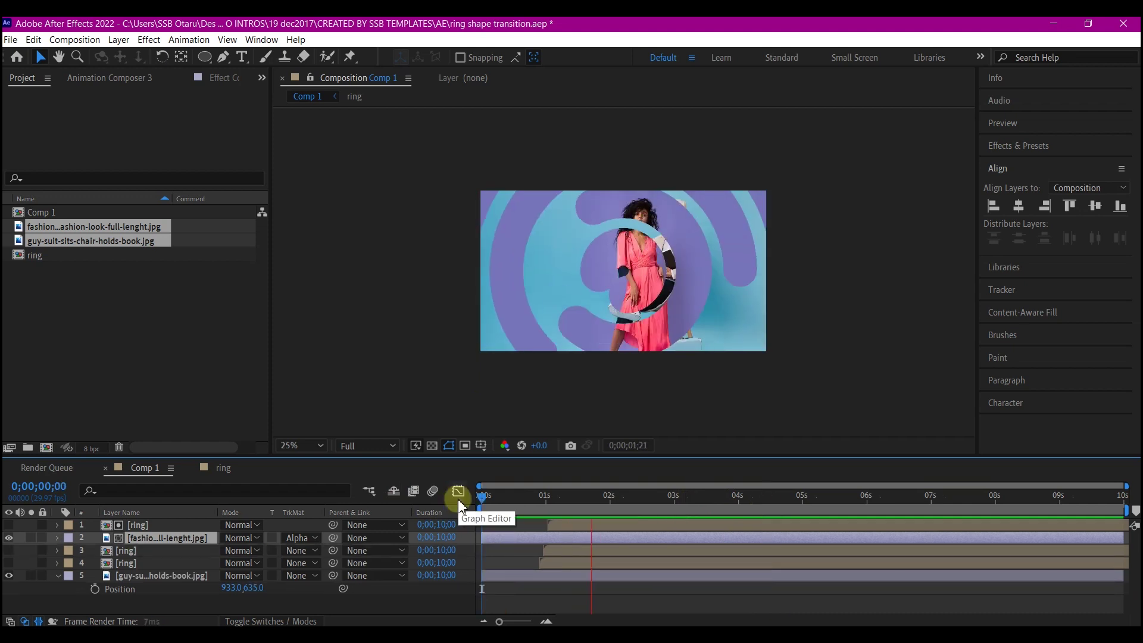
left_click(672, 512)
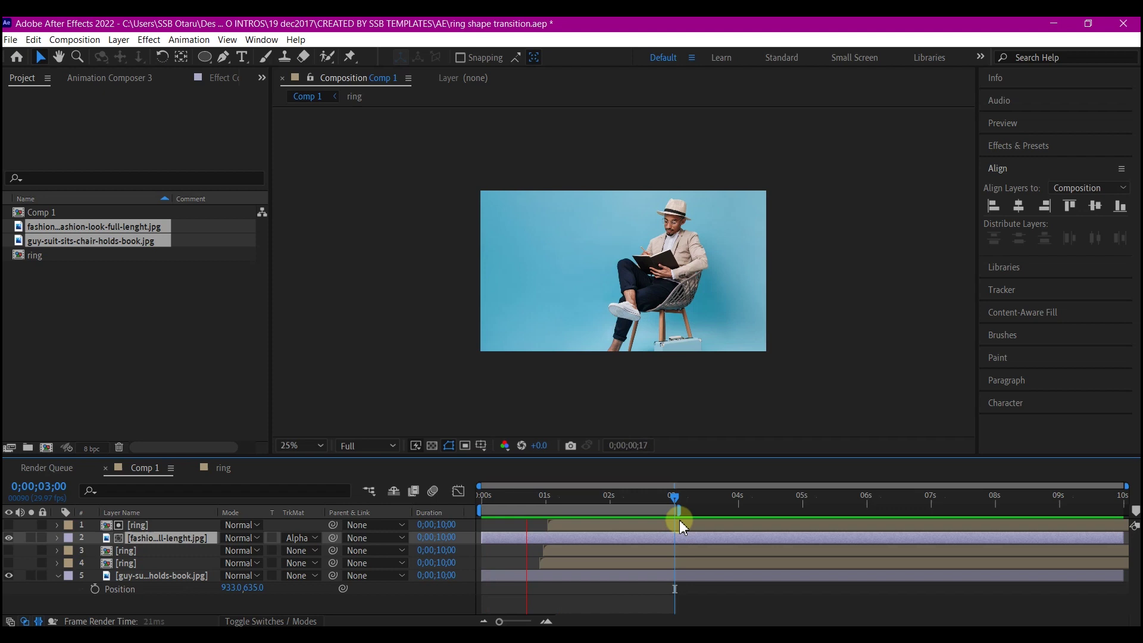
Step: Make ring layers 3 and 4 visible and preview the transition with all three rings
left_click(565, 548)
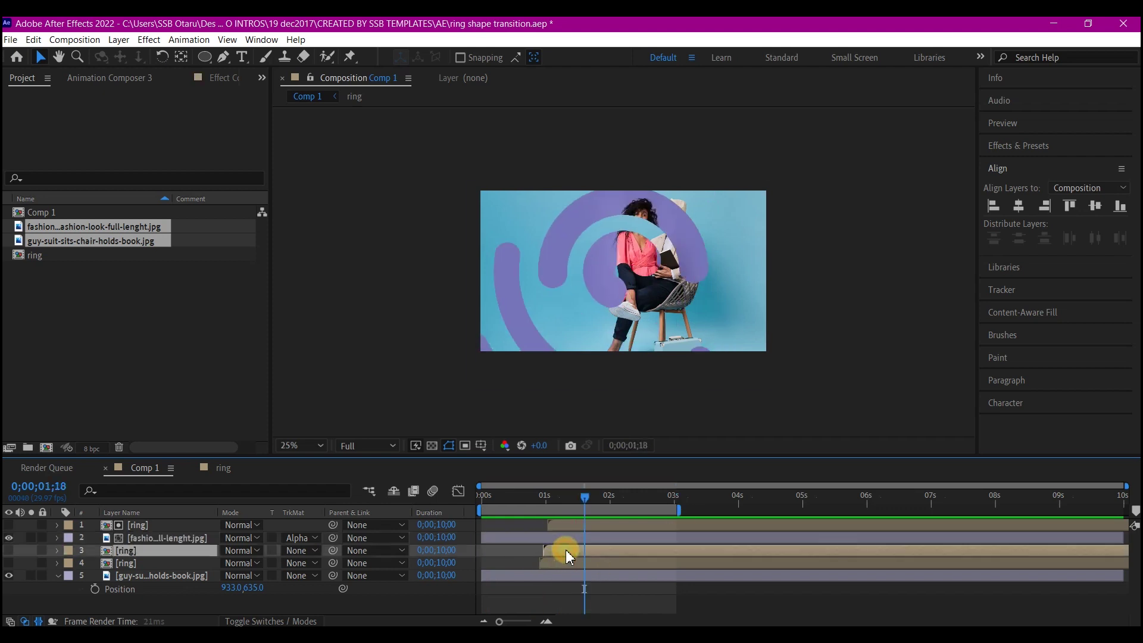
left_click(562, 561, "shift")
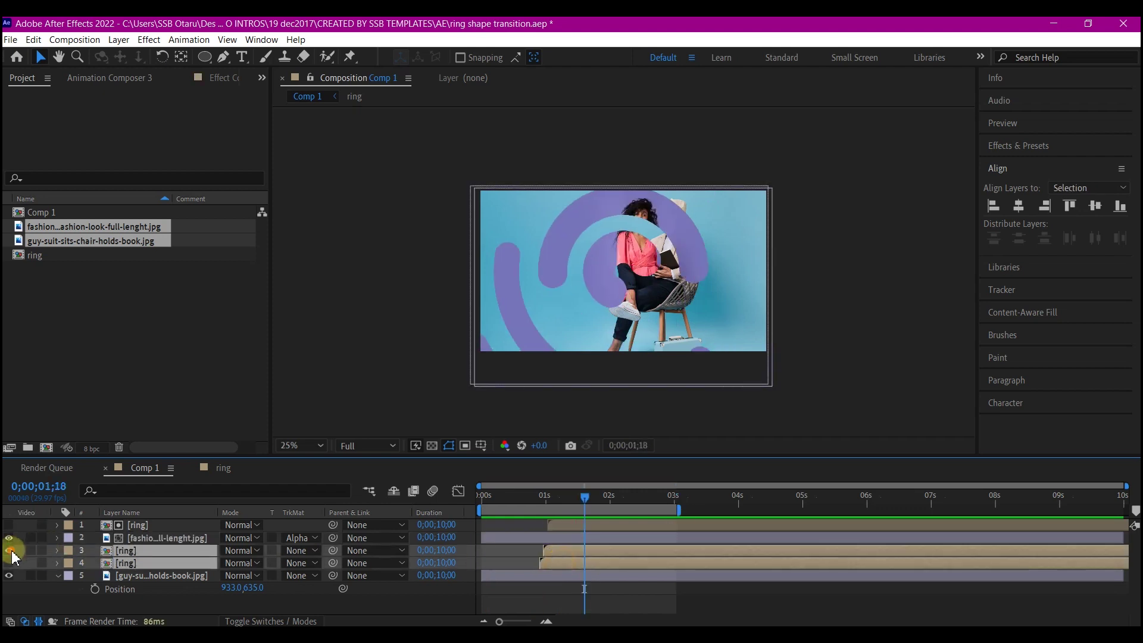
left_click_drag(10, 550, 10, 562)
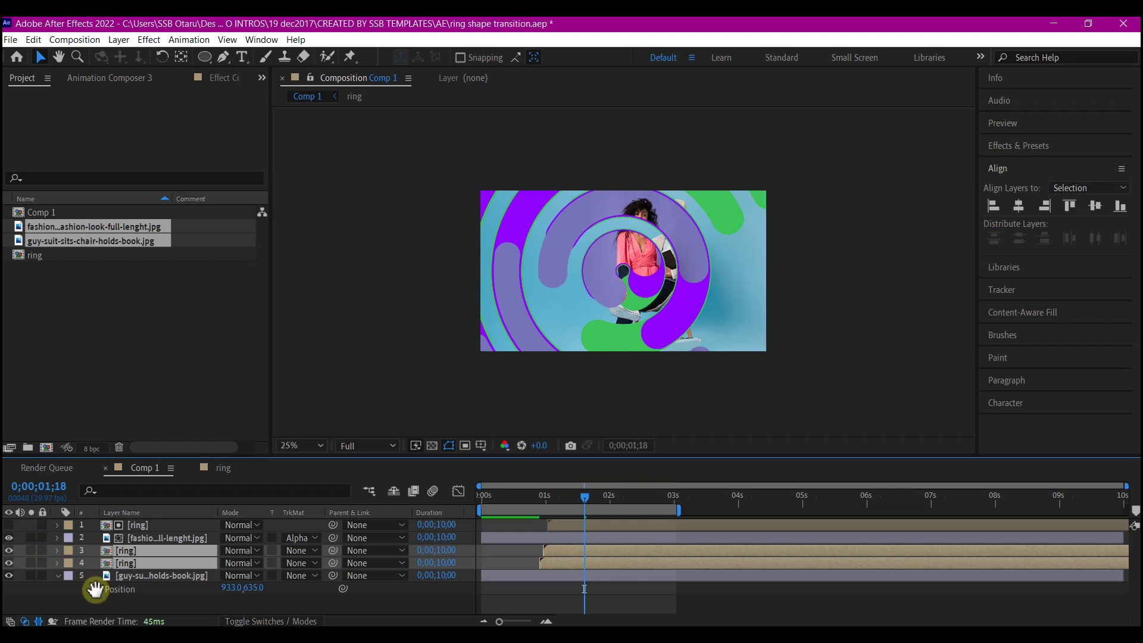
key("space")
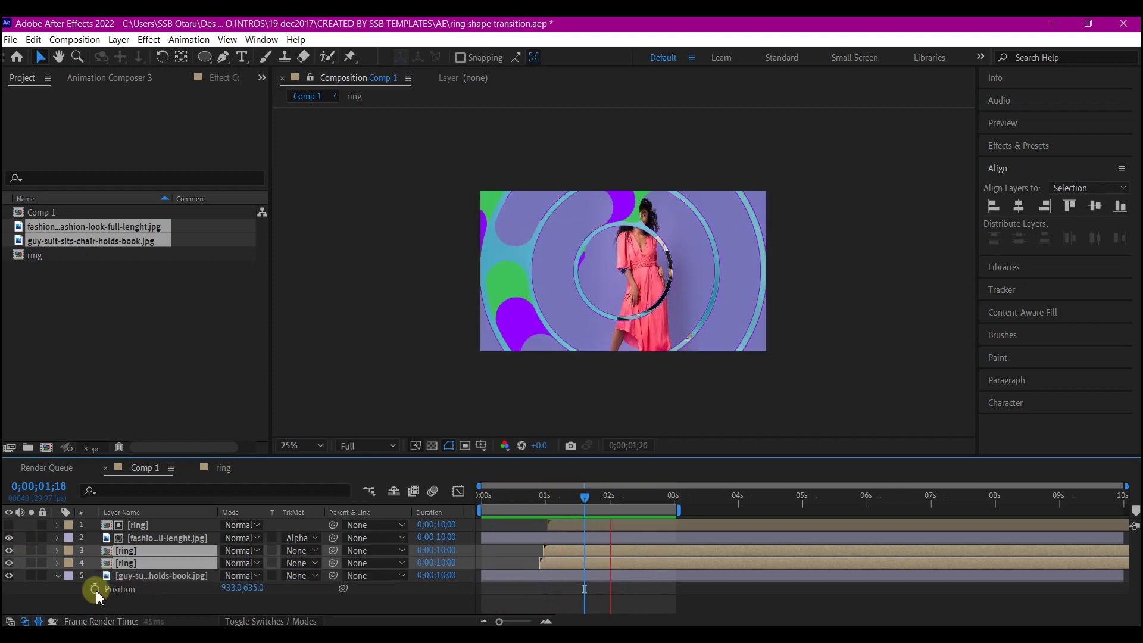
key("space")
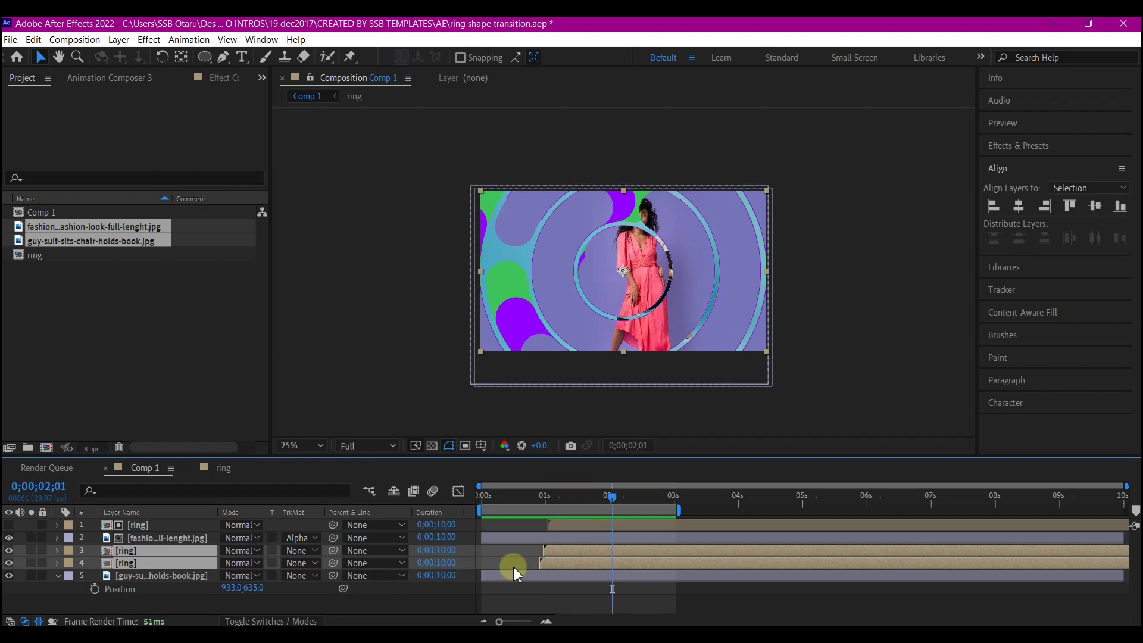
left_click(540, 495)
left_click(522, 502)
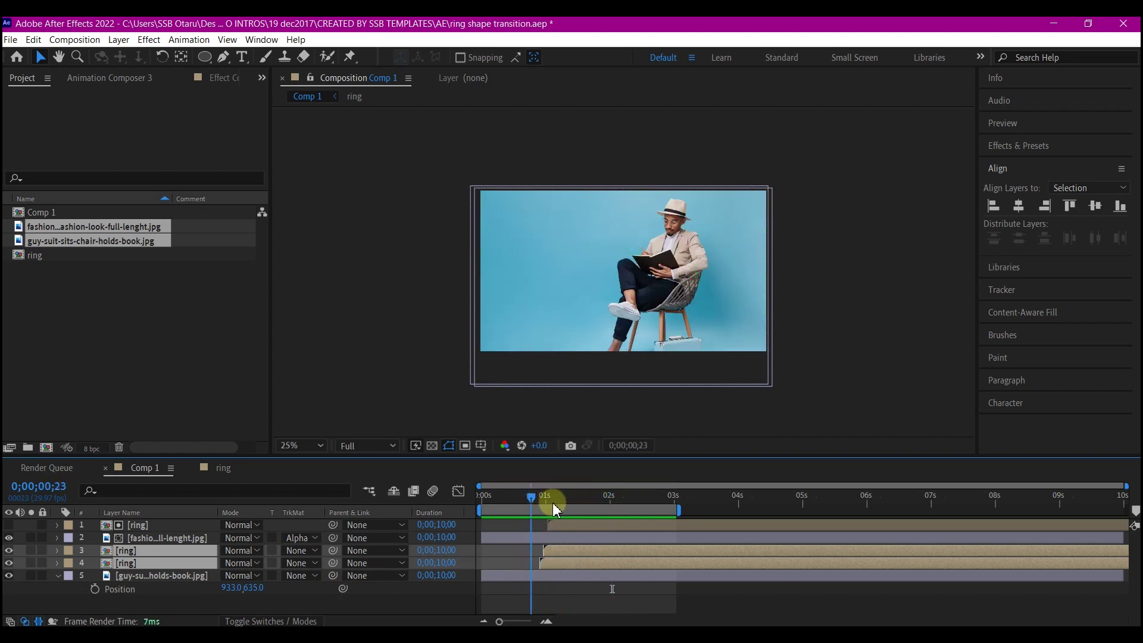
left_click_drag(552, 502, 574, 503)
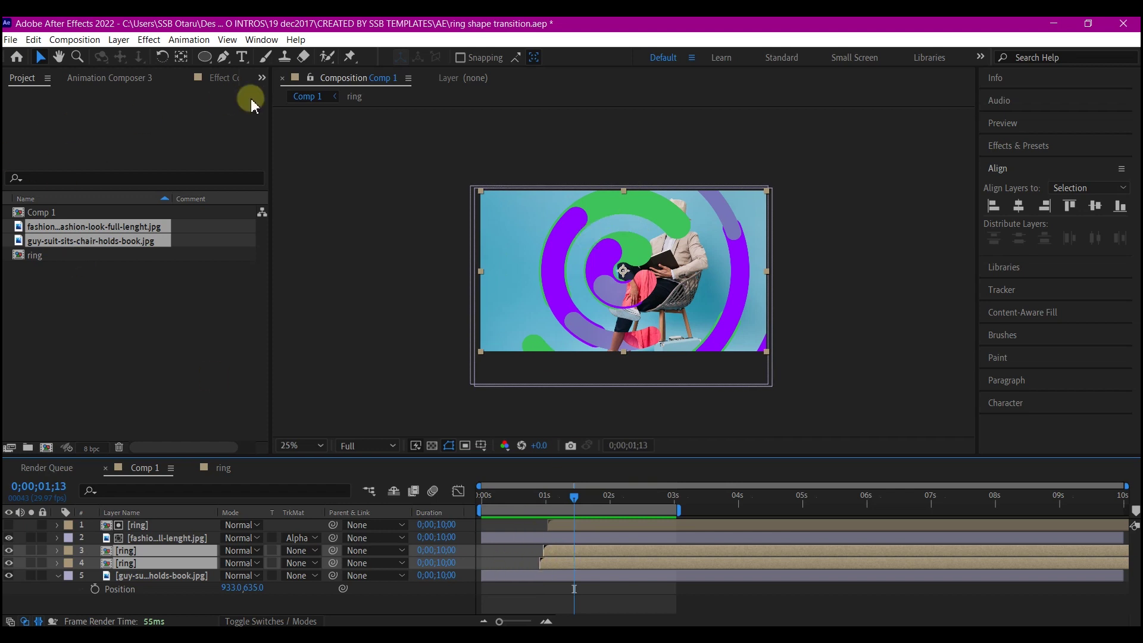
Step: Show the ring's Effect Controls panel and deselect the two ring layers
left_click(262, 80)
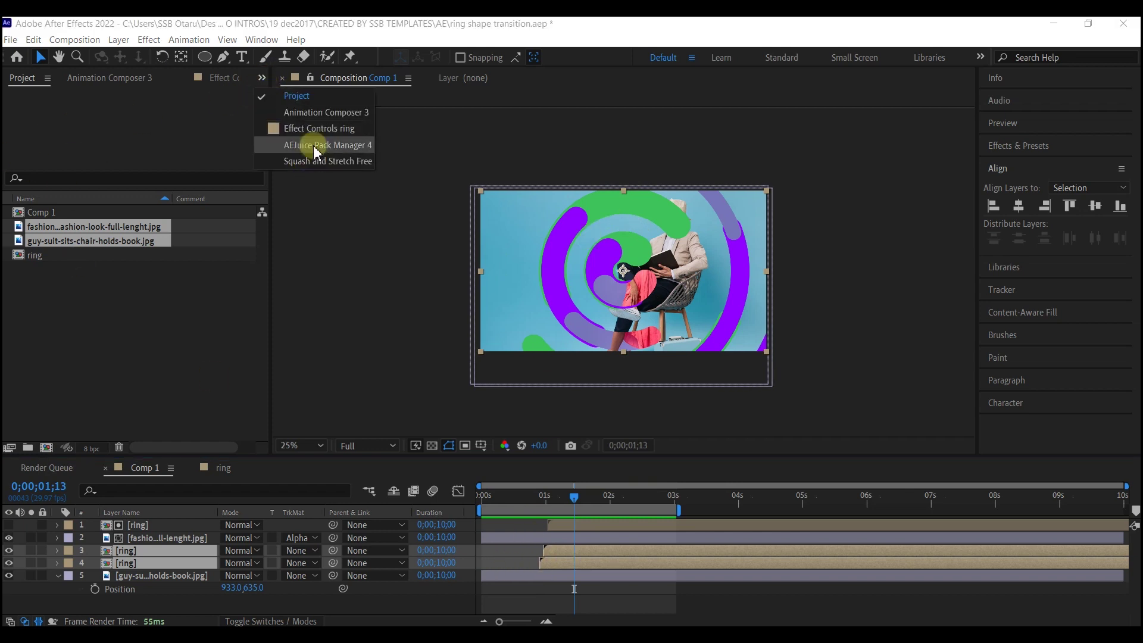
left_click(305, 128)
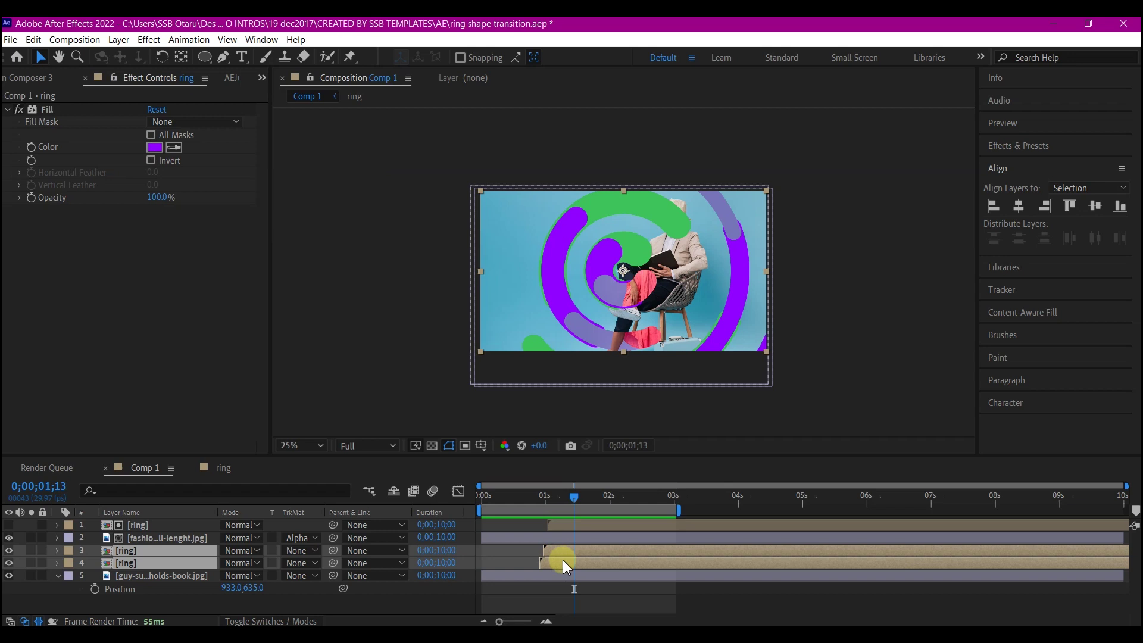
left_click(533, 580)
Step: Select the green ring layer and change its Fill colour to white (FFFFFF)
left_click(540, 576)
left_click(545, 563)
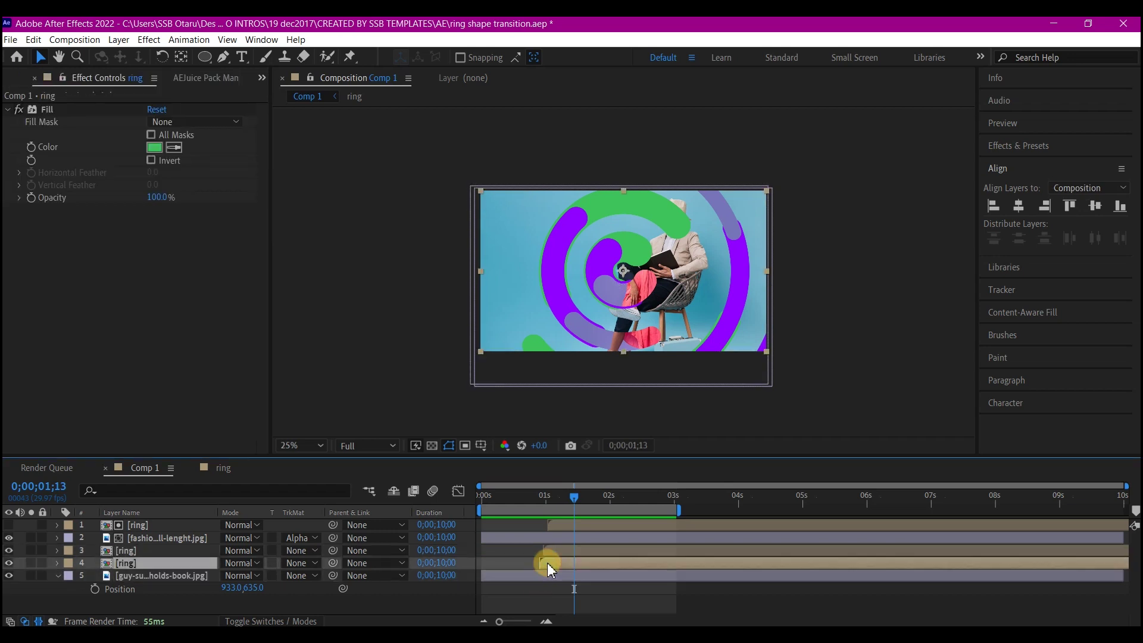
left_click(157, 150)
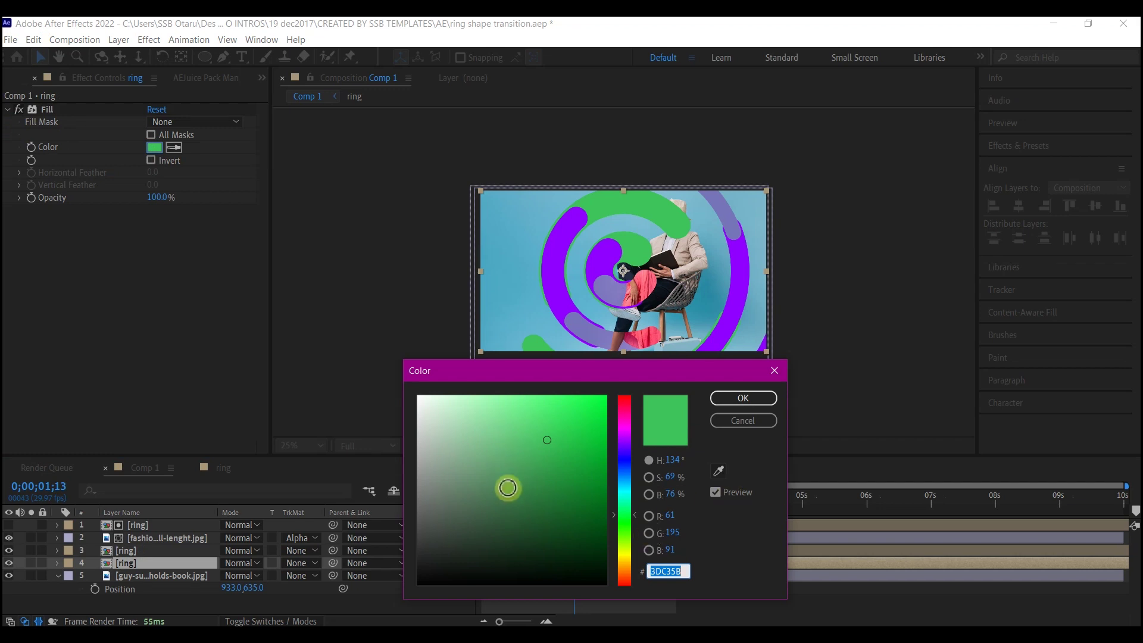
left_click(625, 567)
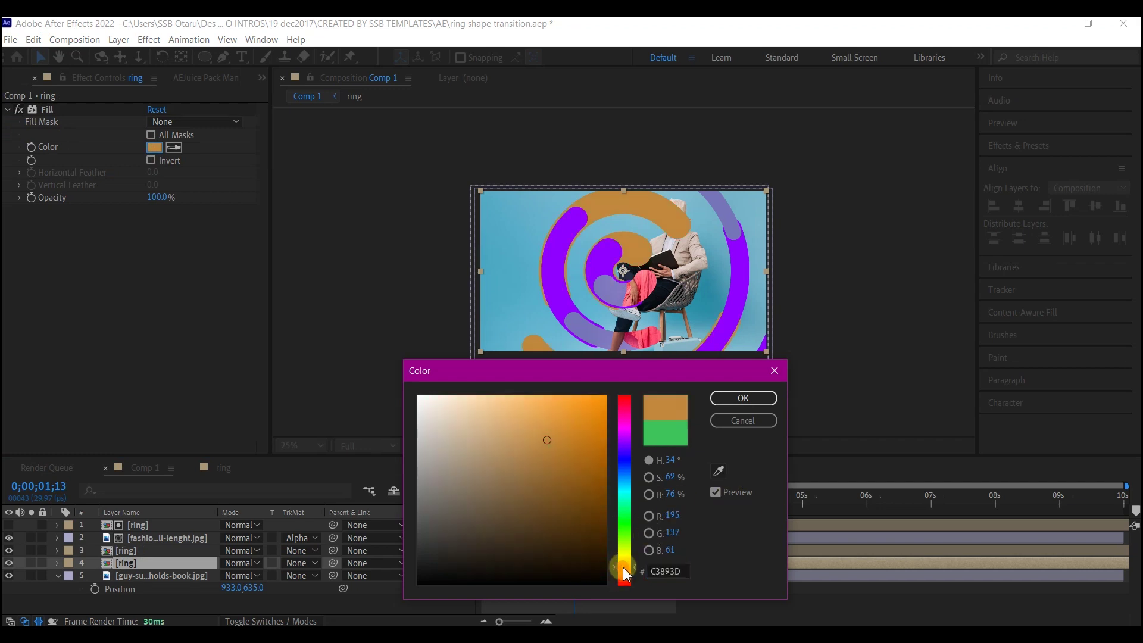
left_click_drag(629, 573, 629, 571)
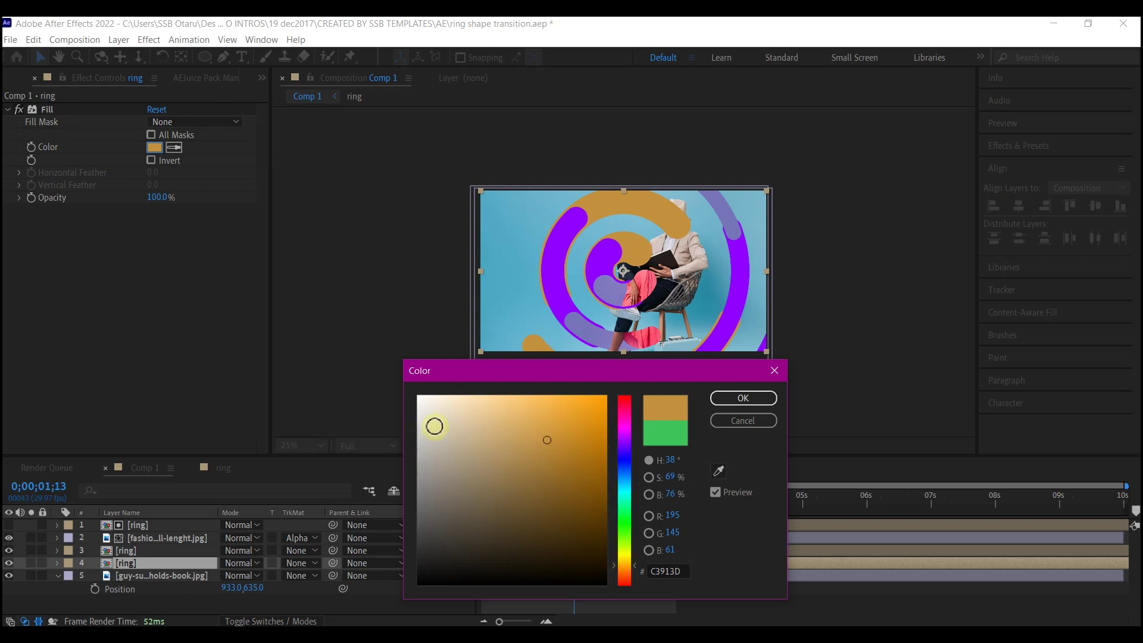
left_click(446, 404)
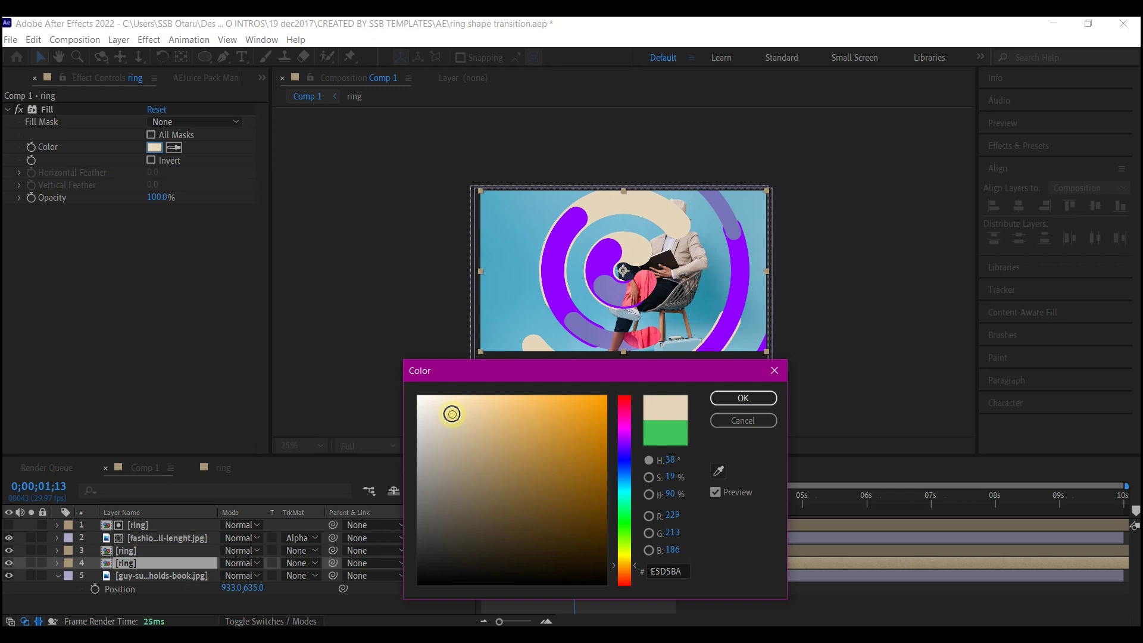
left_click_drag(452, 413, 416, 391)
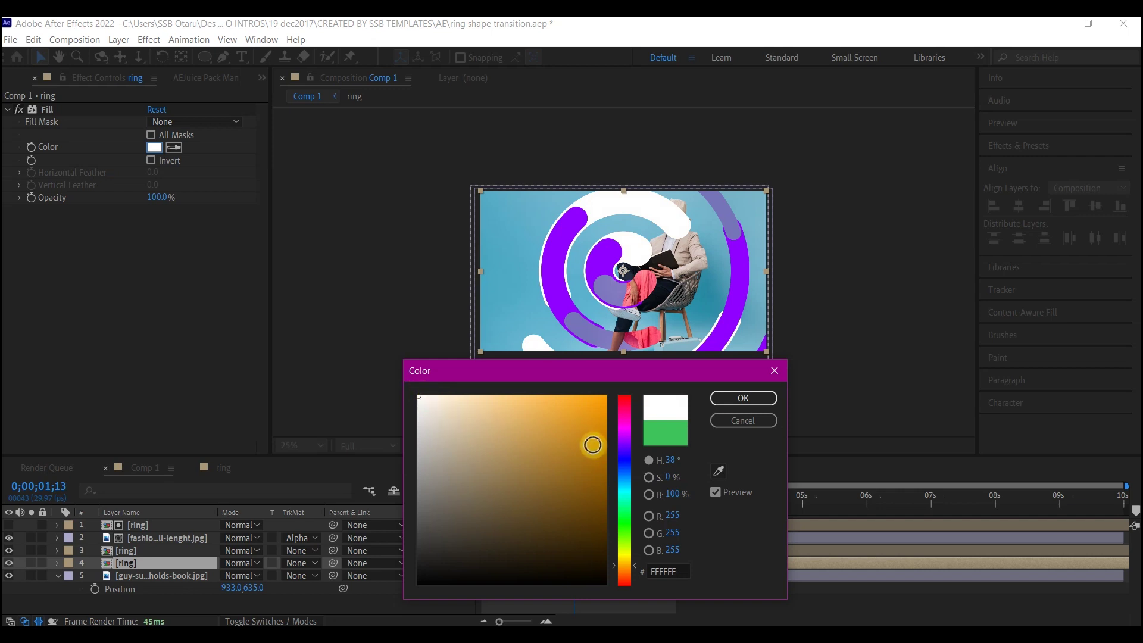
left_click(741, 398)
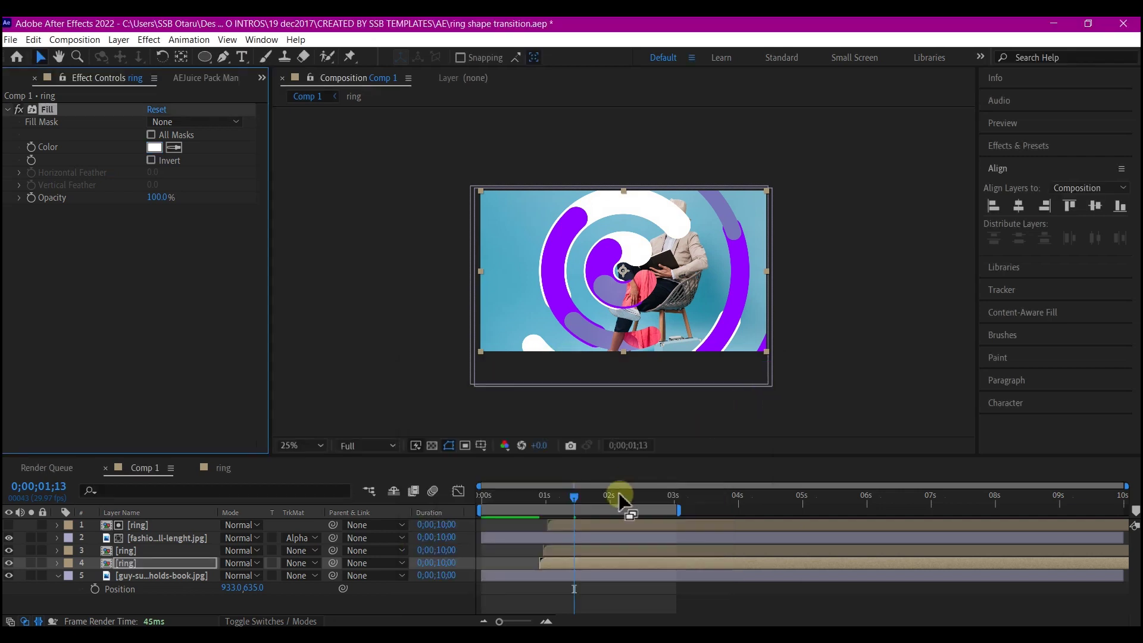
left_click_drag(485, 494, 571, 501)
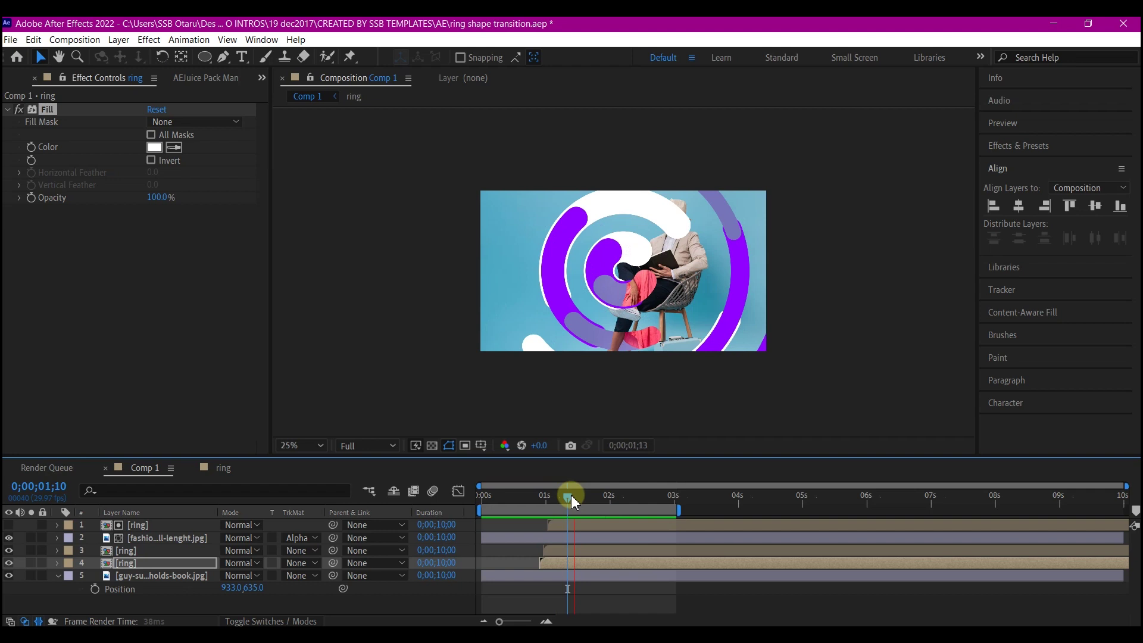
left_click(395, 415)
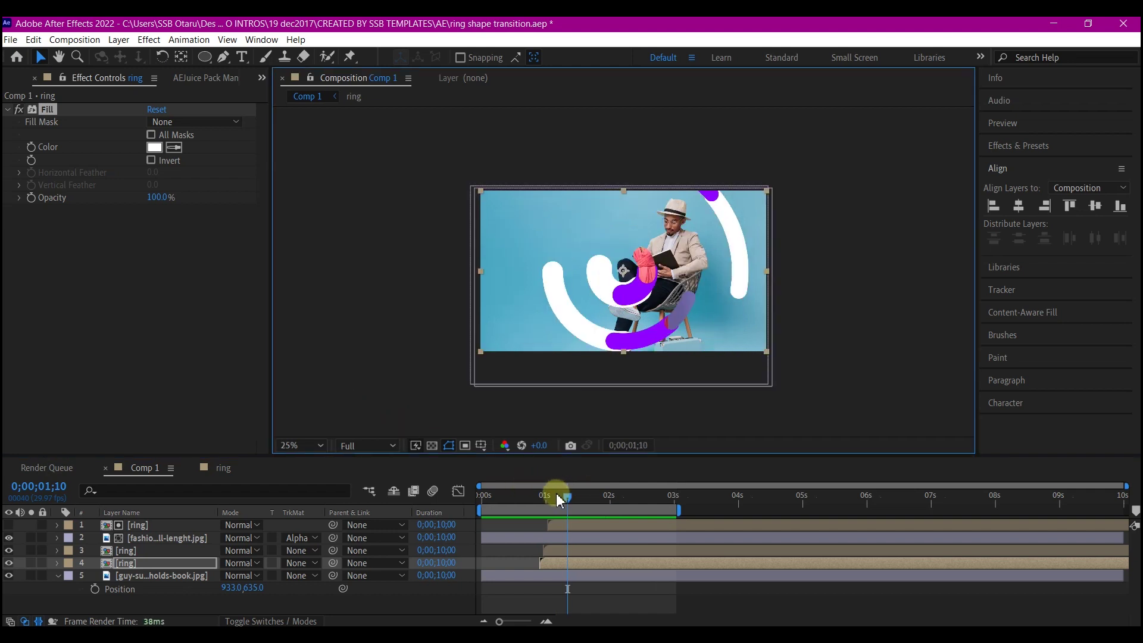
left_click_drag(559, 500, 438, 515)
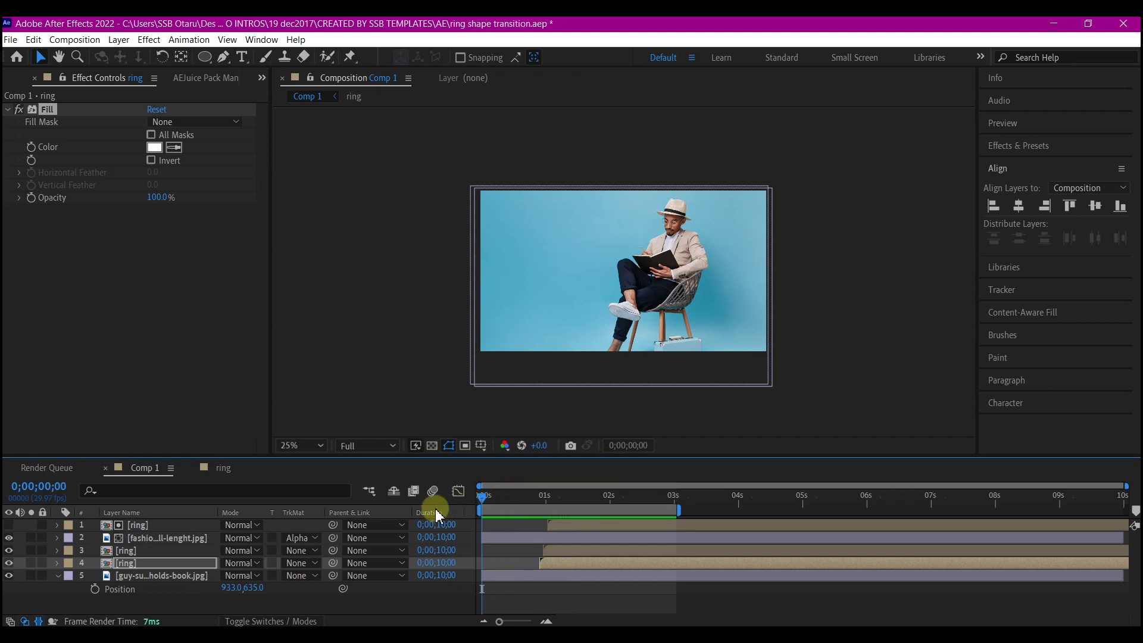
key("space")
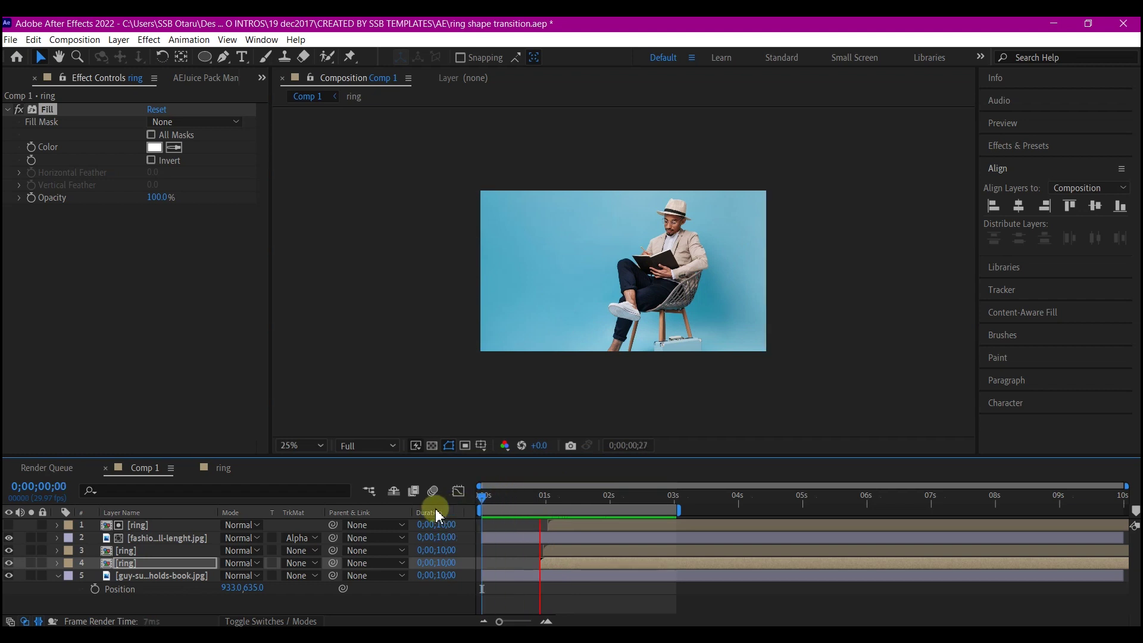